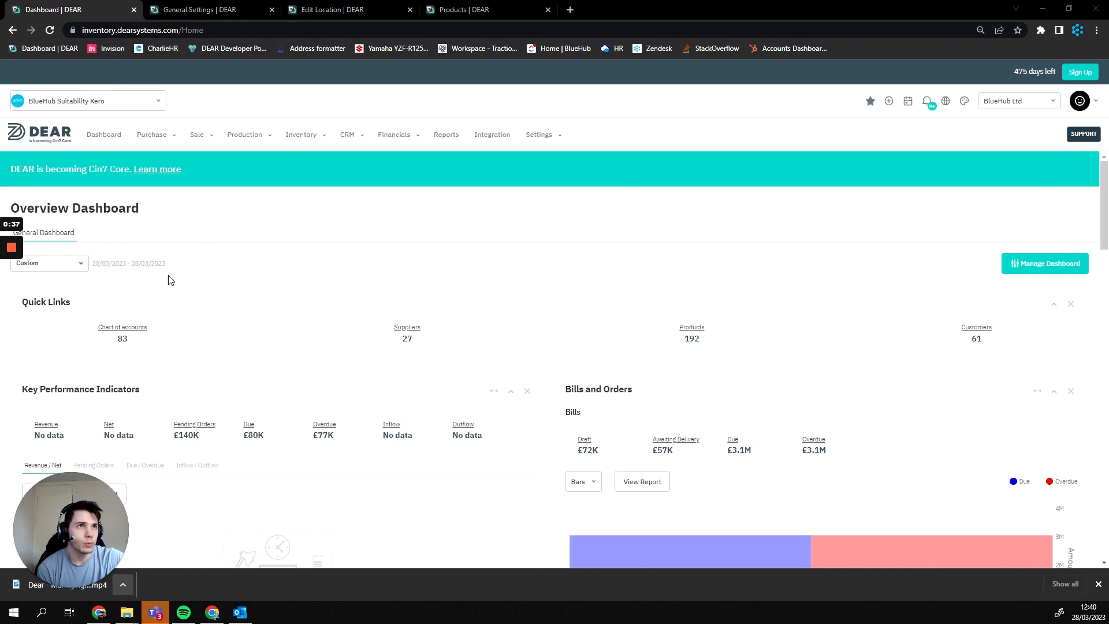
# Open the MRP list from the inventory area and start a new MRP run.
pyautogui.click(306, 136)
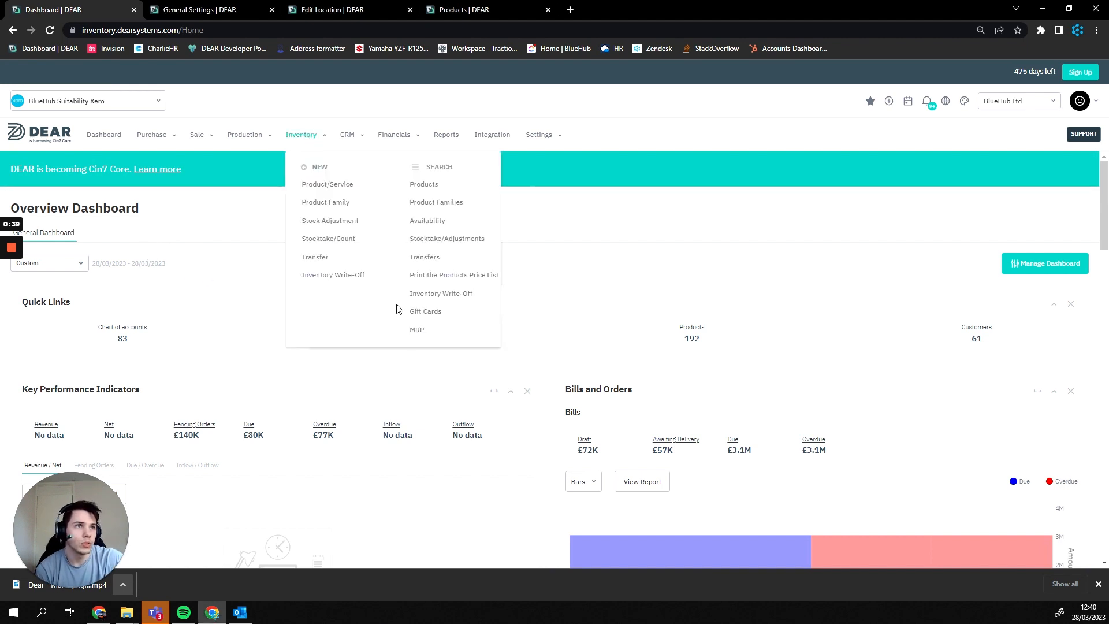
pyautogui.click(417, 331)
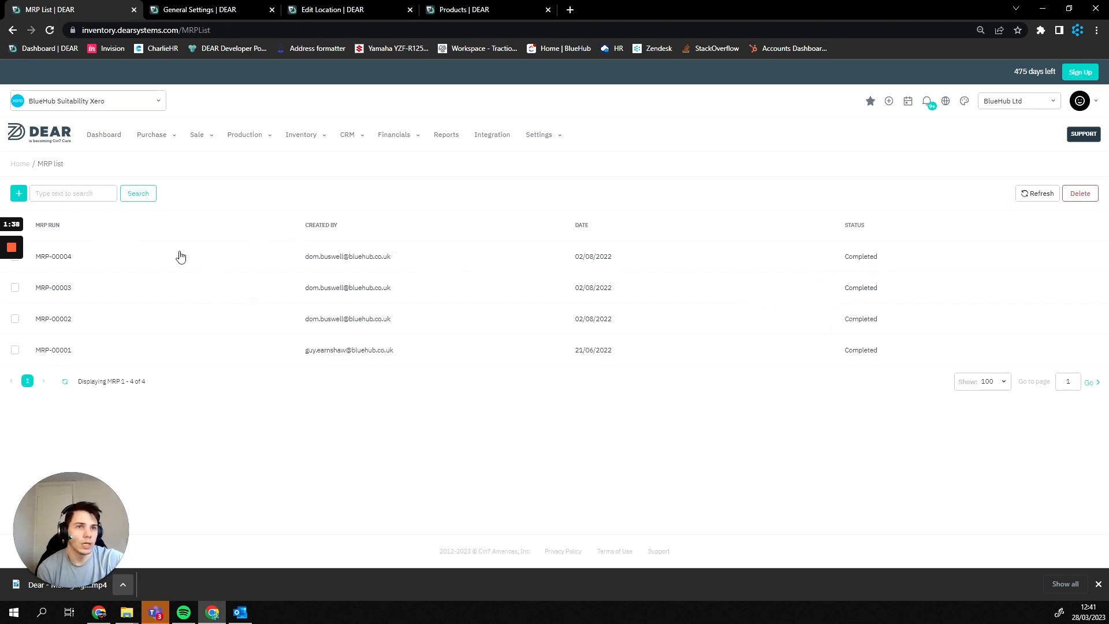
pyautogui.click(19, 194)
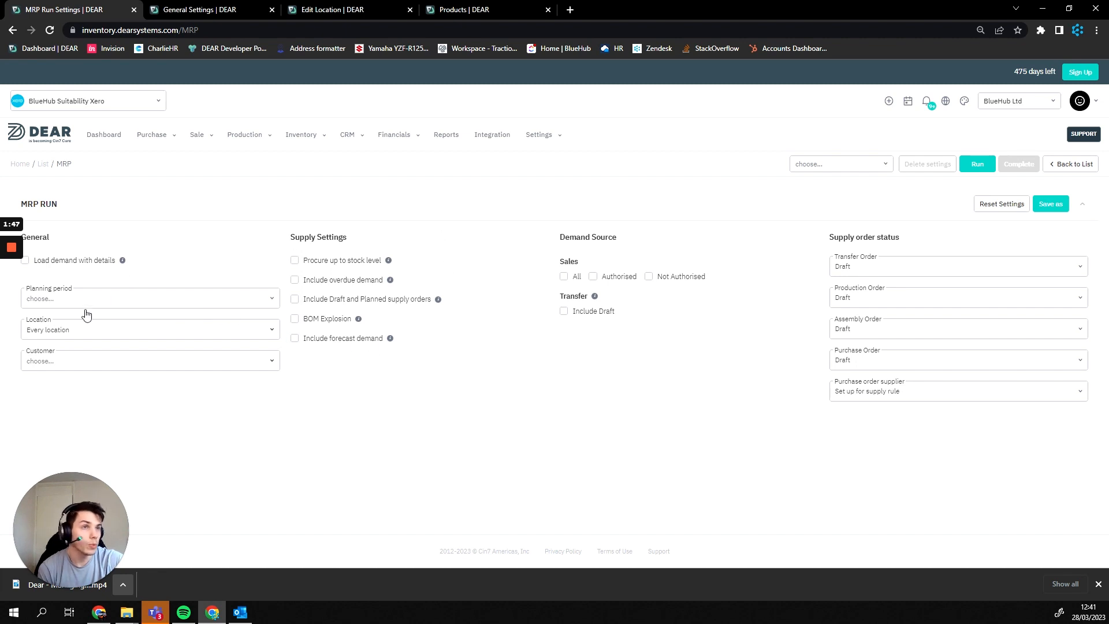
# Enable Load demand with details for the MRP run and read its explanation.
pyautogui.click(74, 264)
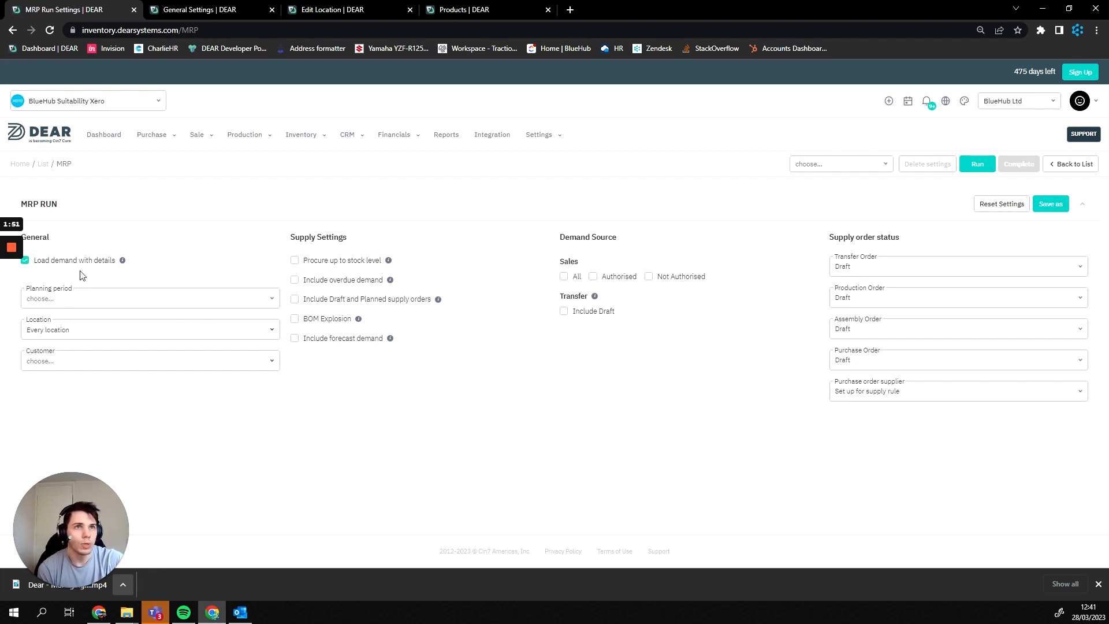
pyautogui.moveTo(123, 264)
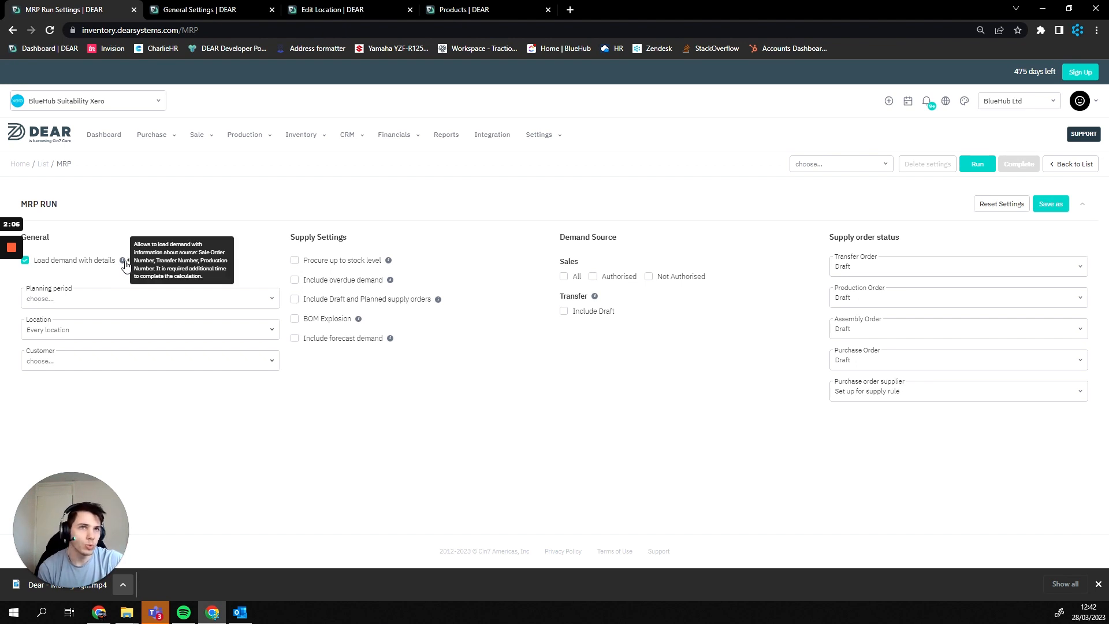
pyautogui.rightClick(125, 265)
pyautogui.click(114, 247)
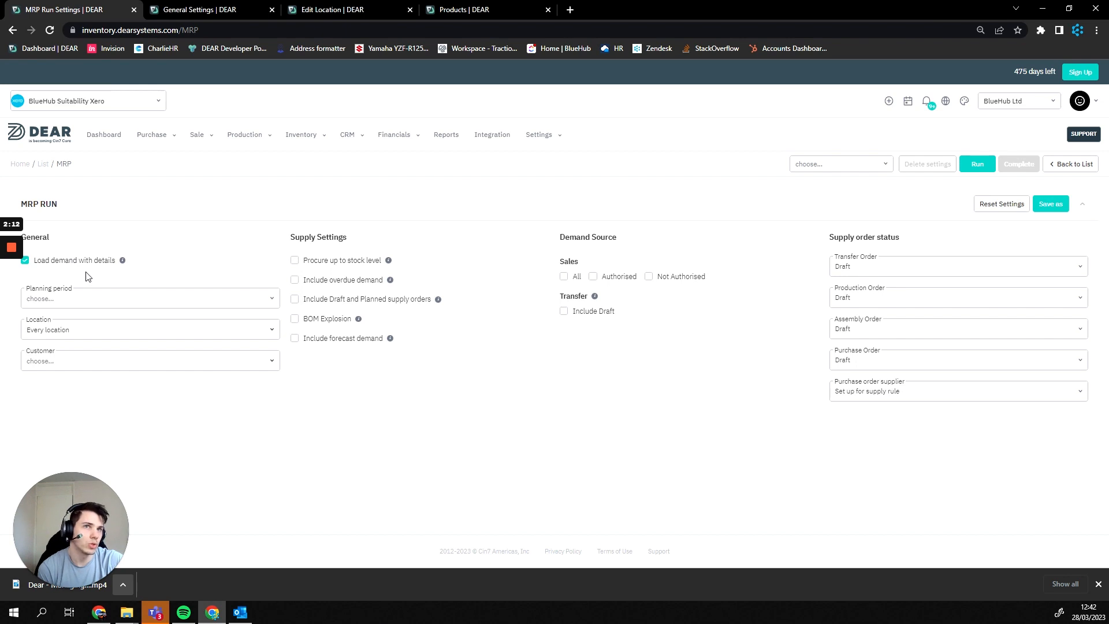
# Set the MRP run's planning period to This month.
pyautogui.click(267, 305)
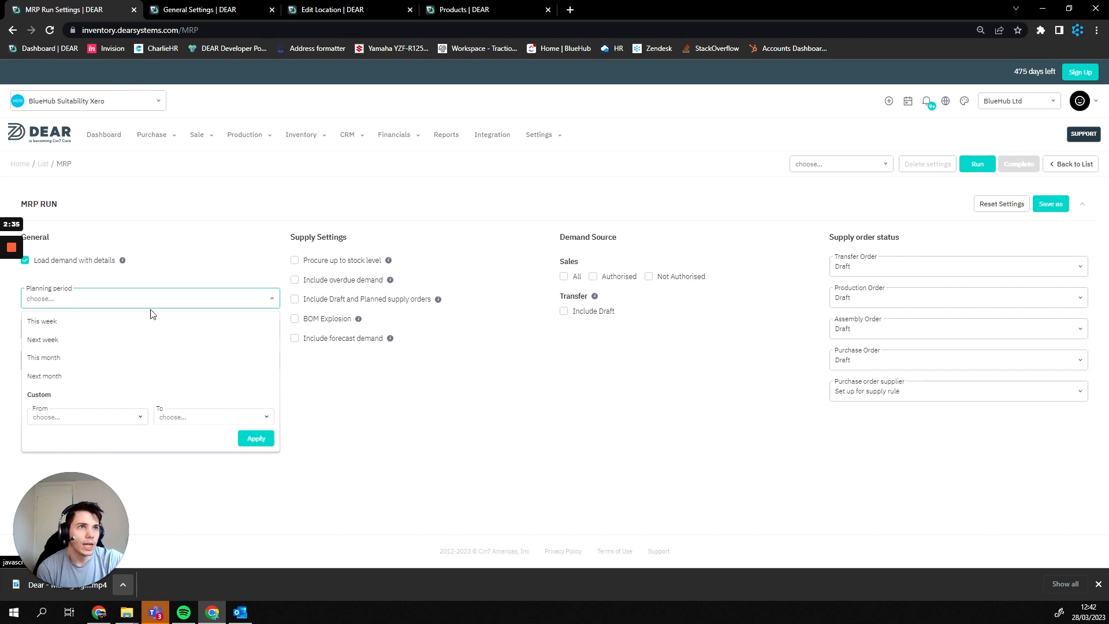
pyautogui.click(290, 261)
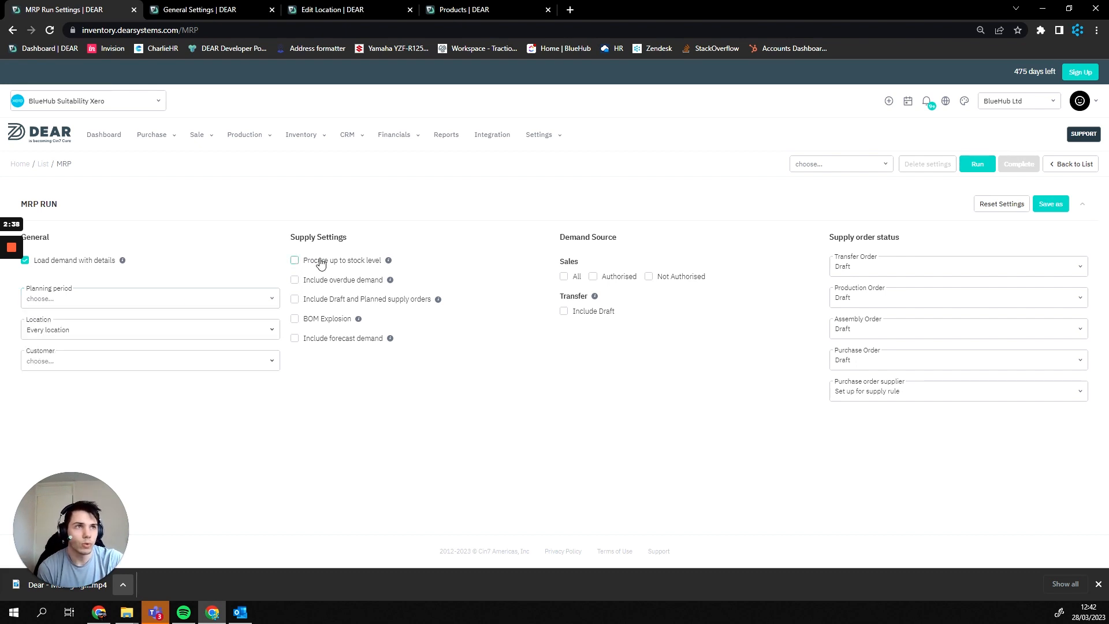
pyautogui.click(178, 302)
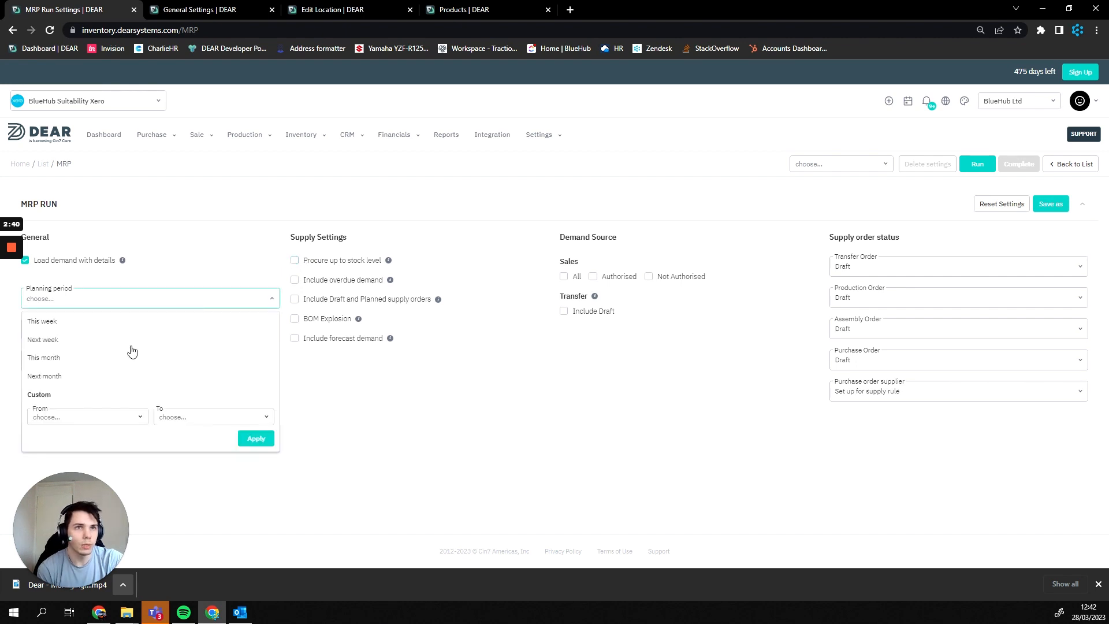
pyautogui.click(163, 359)
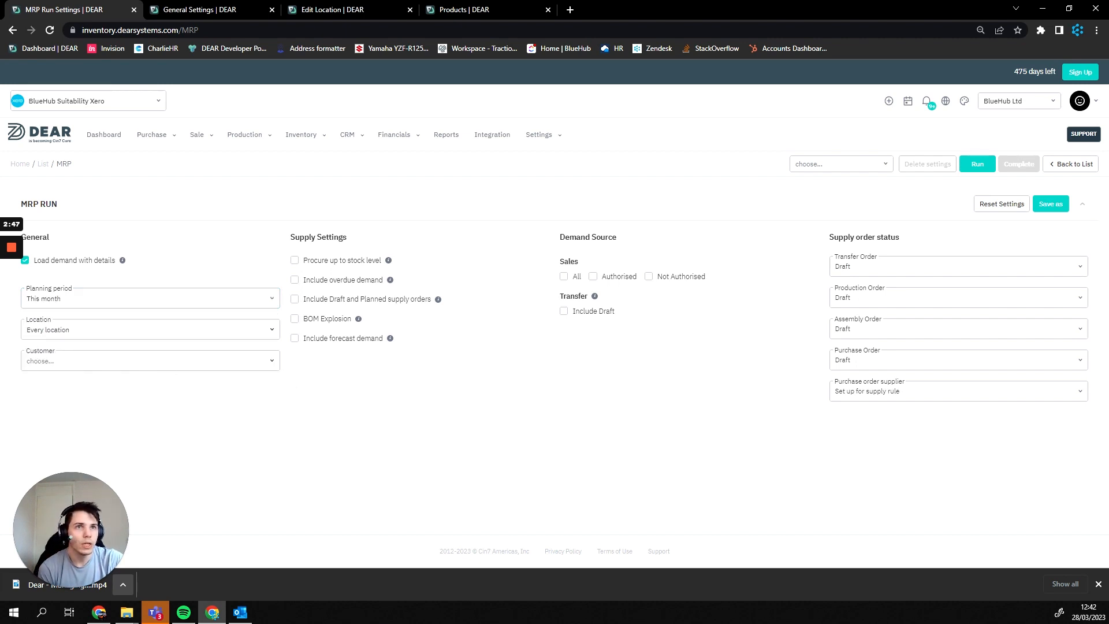
# Set the MRP run's location to MRP Example.
pyautogui.click(186, 331)
pyautogui.click(273, 330)
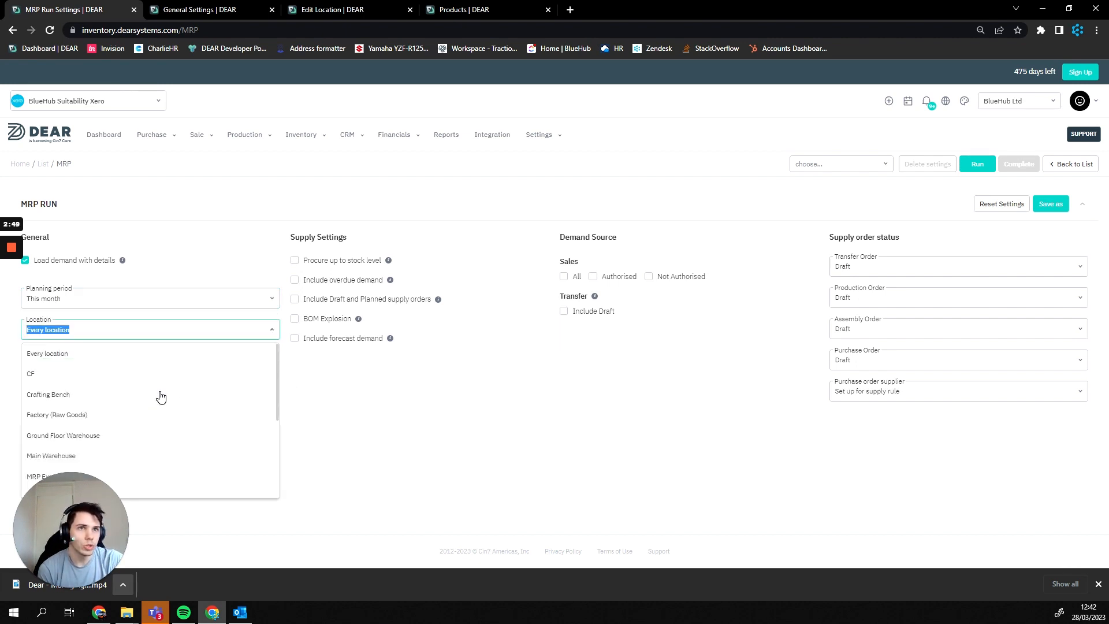
pyautogui.scroll(-4, 153, 415)
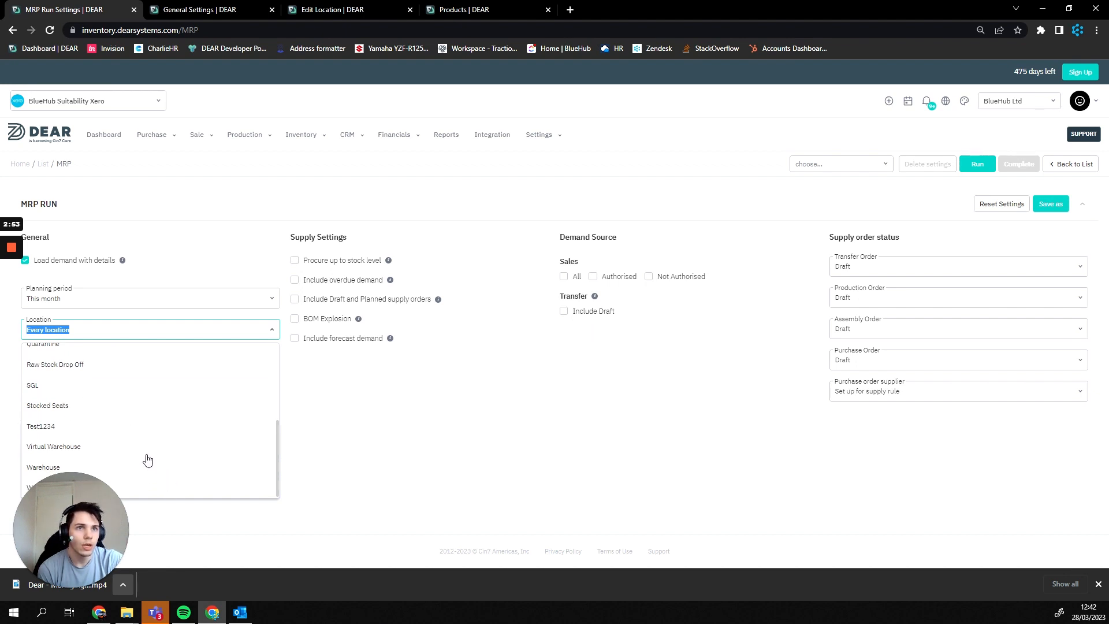
pyautogui.moveTo(57, 495); pyautogui.dragTo(193, 496)
pyautogui.scroll(3, 75, 468)
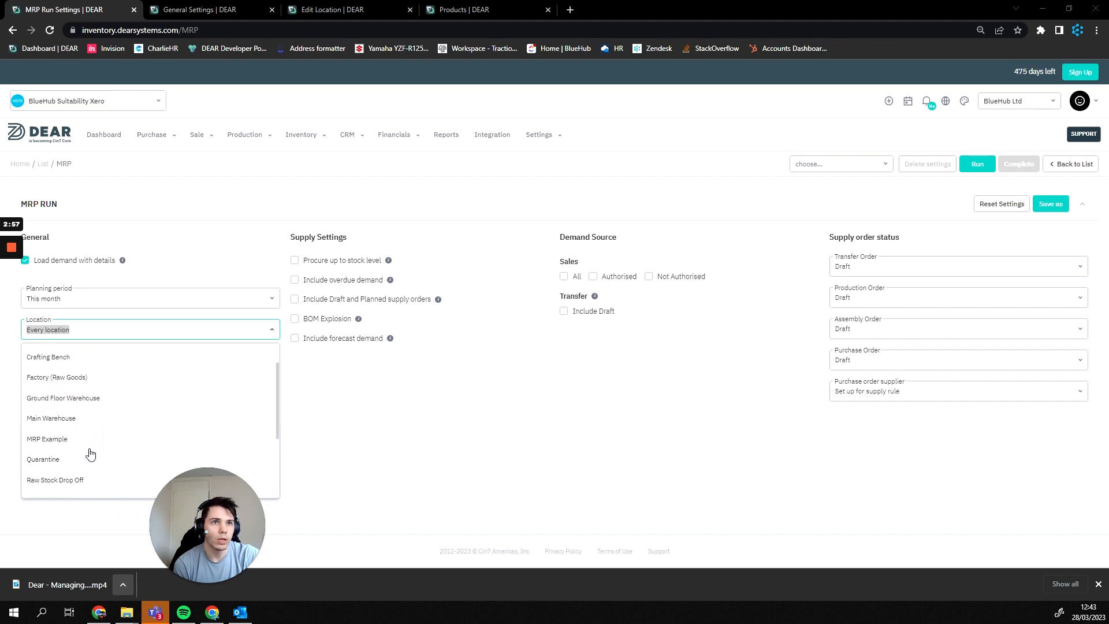
pyautogui.click(88, 445)
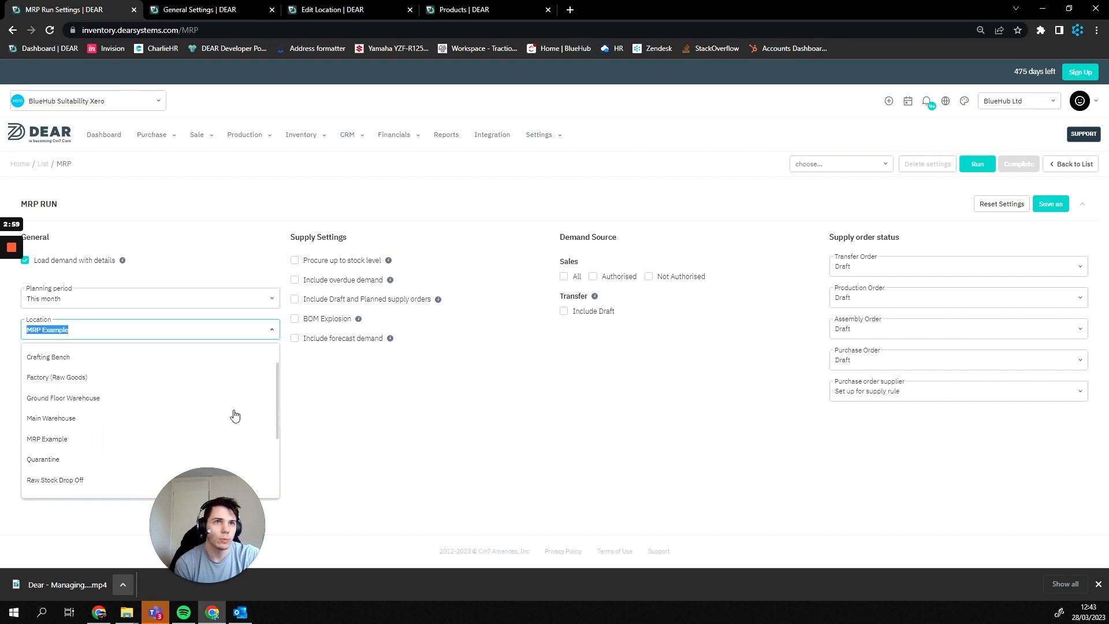
pyautogui.click(87, 440)
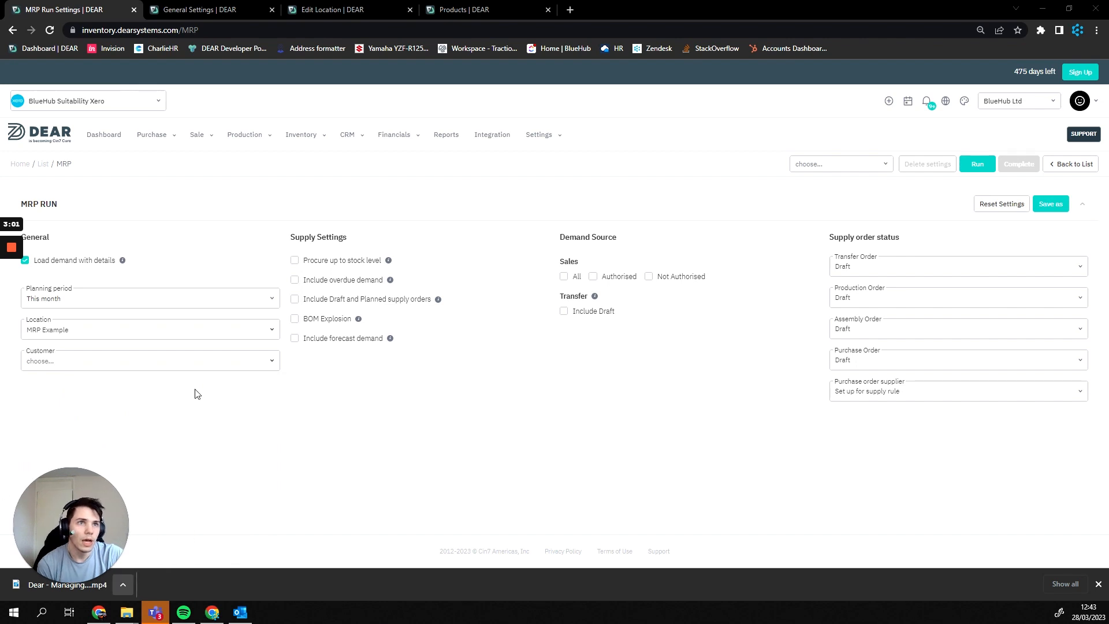
# Browse the Customer choices without selecting one, and switch Procure up to stock level and BOM Explosion on and back off.
pyautogui.click(200, 362)
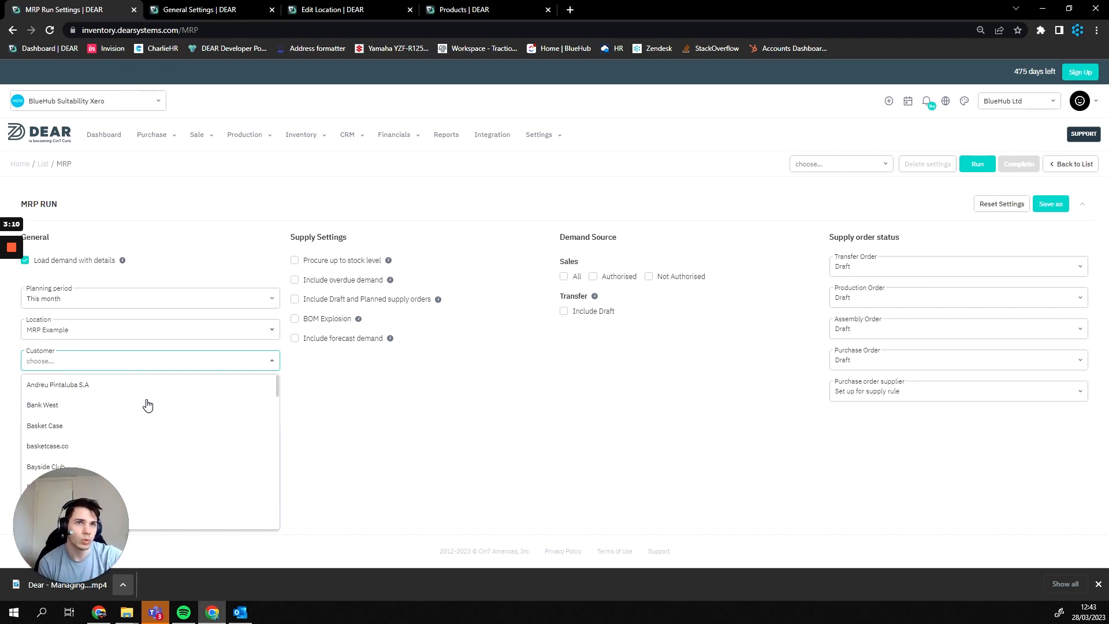
pyautogui.click(351, 386)
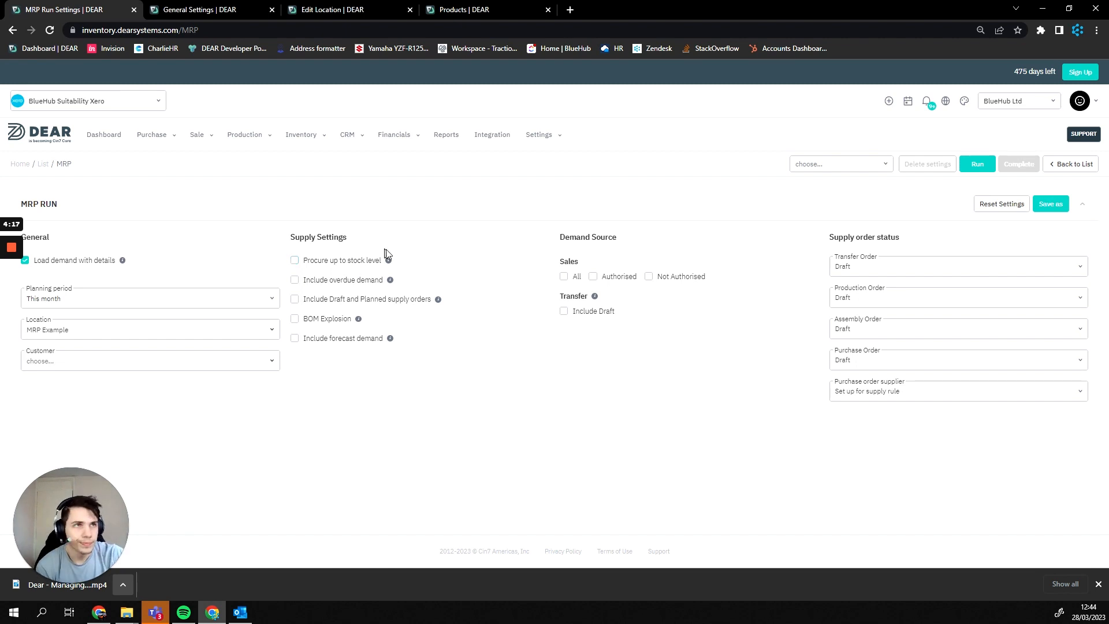
pyautogui.click(341, 262)
pyautogui.click(338, 262)
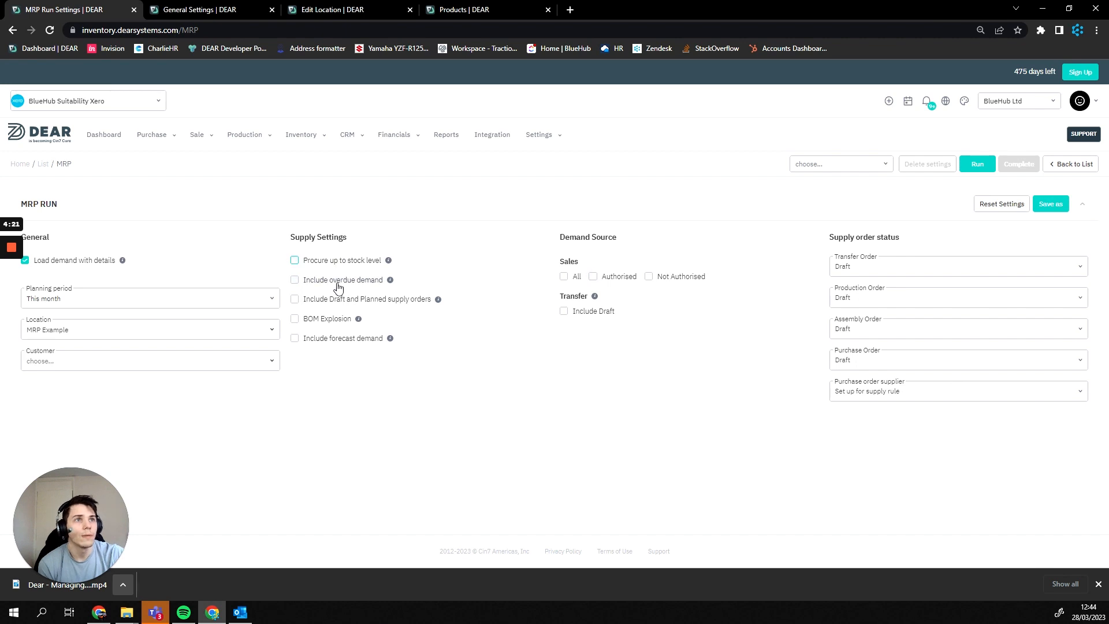
pyautogui.click(340, 287)
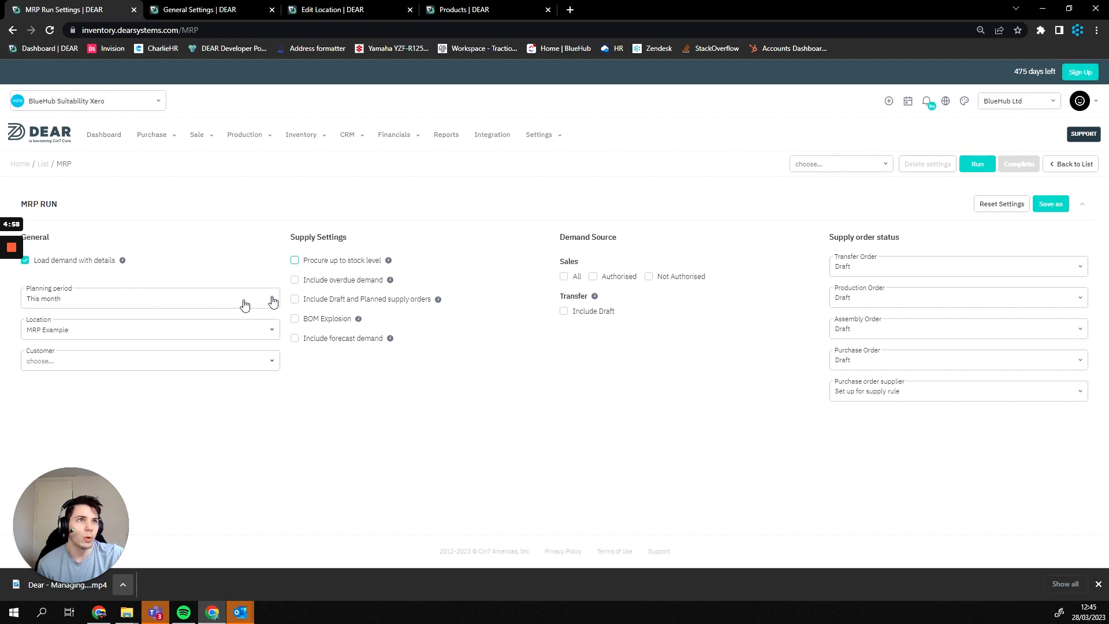
pyautogui.click(346, 324)
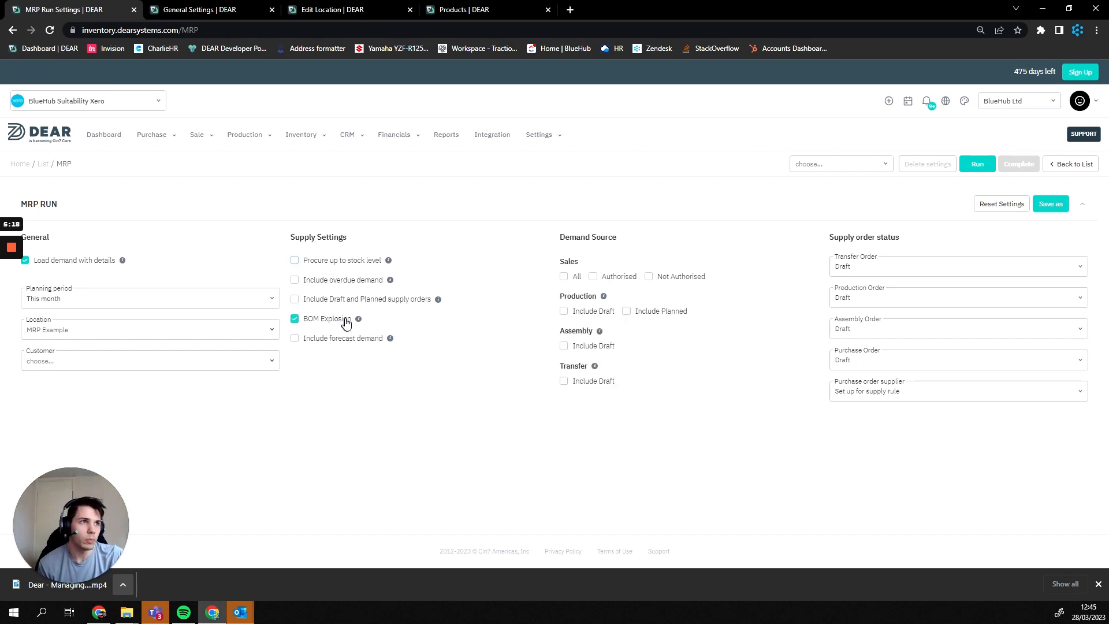
pyautogui.click(346, 323)
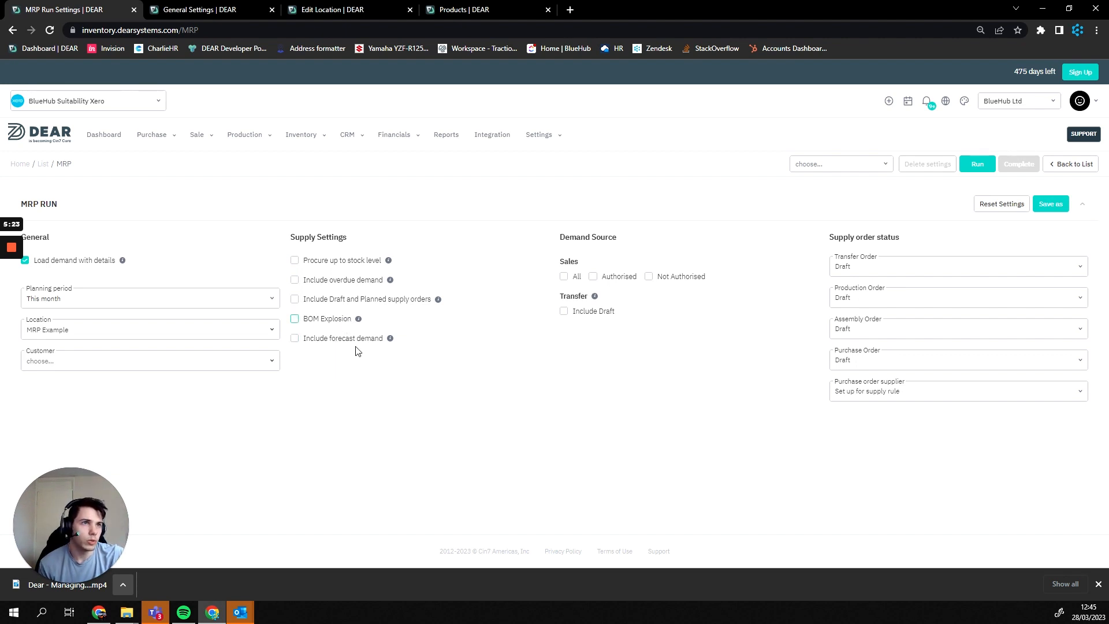
# Enable Include forecast demand, and download and open the CSV forecast template.
pyautogui.click(354, 345)
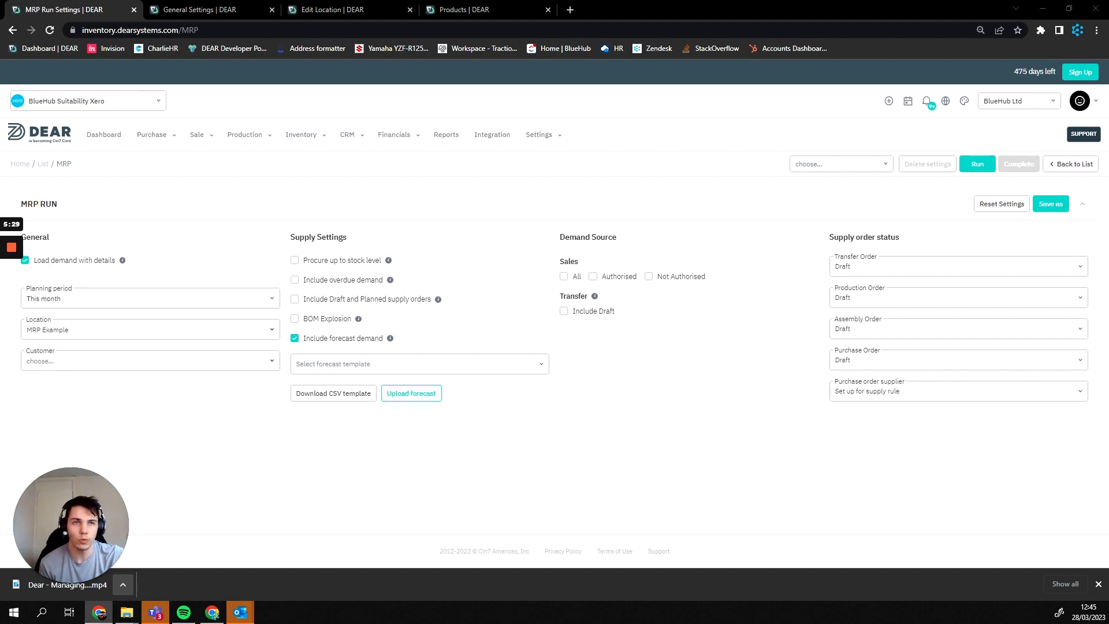
pyautogui.click(453, 413)
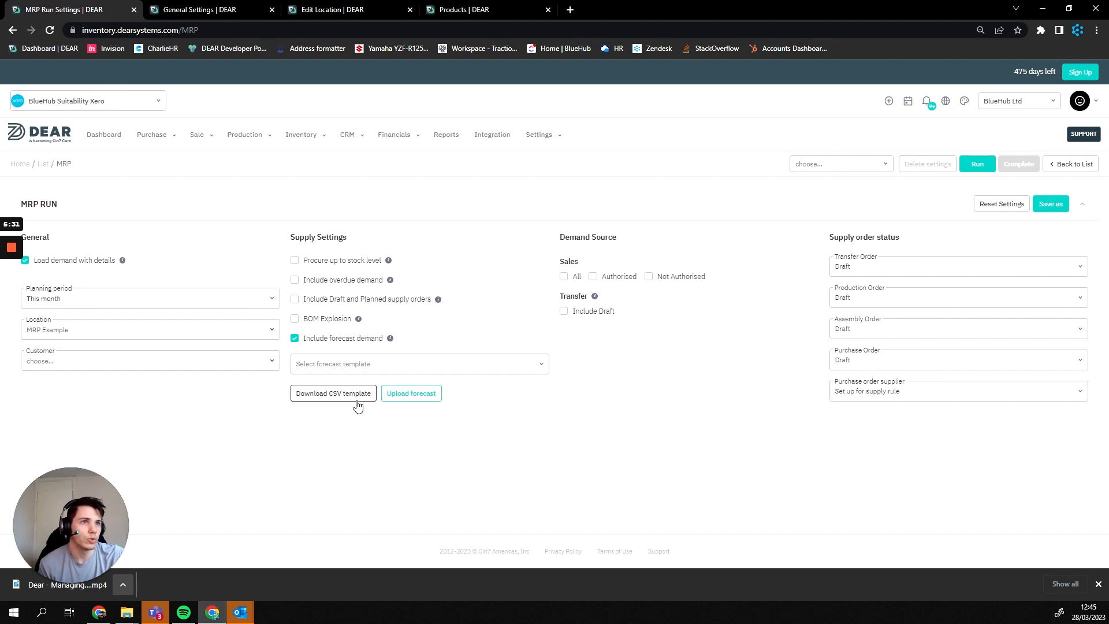
pyautogui.click(389, 399)
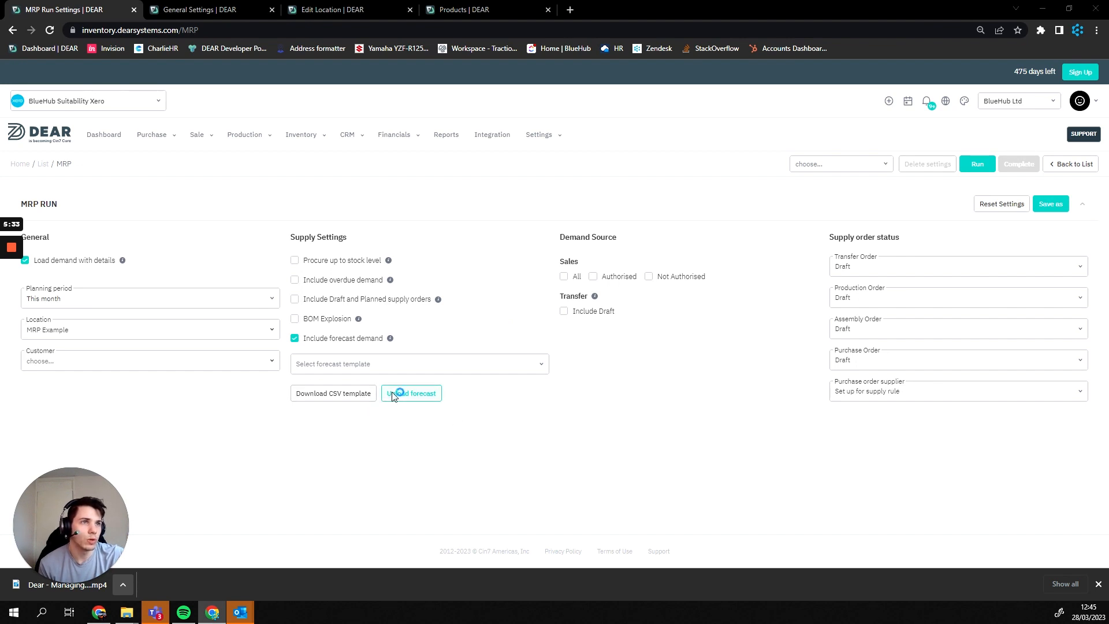
pyautogui.click(513, 293)
pyautogui.click(342, 392)
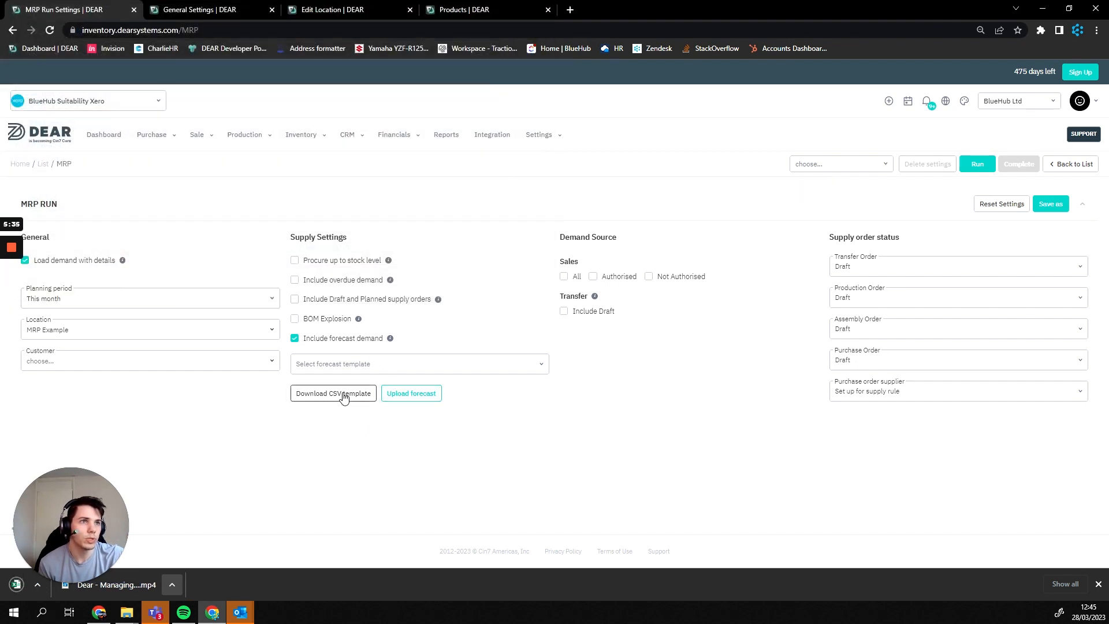
pyautogui.click(55, 584)
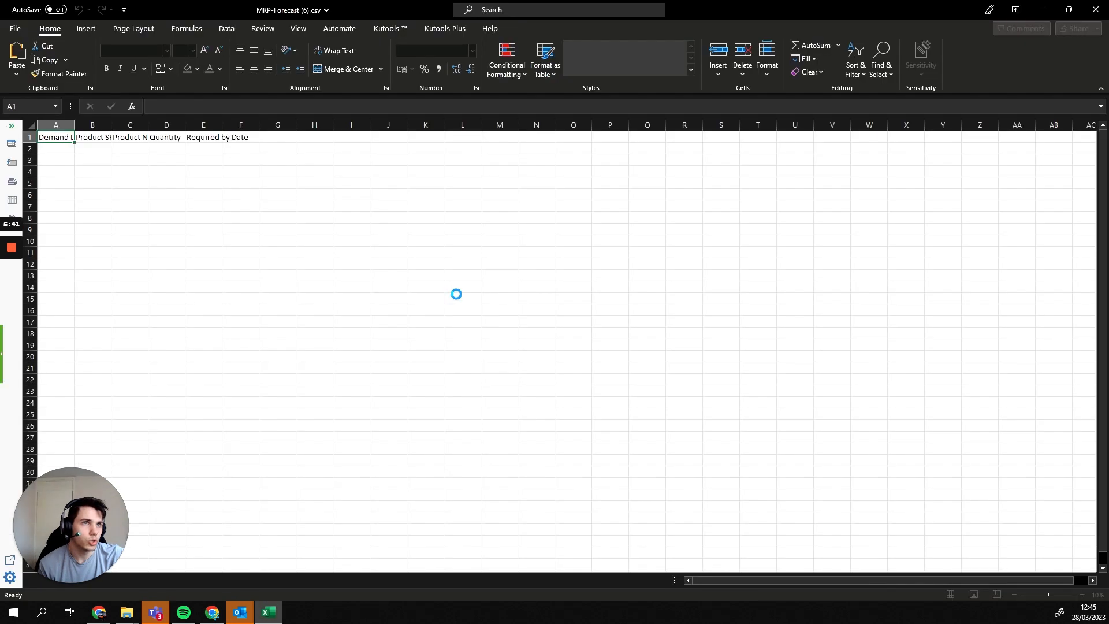
# Auto-fit the widths of columns A to E in the forecast template so the headers are readable.
pyautogui.moveTo(56, 125); pyautogui.dragTo(259, 126)
pyautogui.doubleClick(259, 125)
pyautogui.click(275, 148)
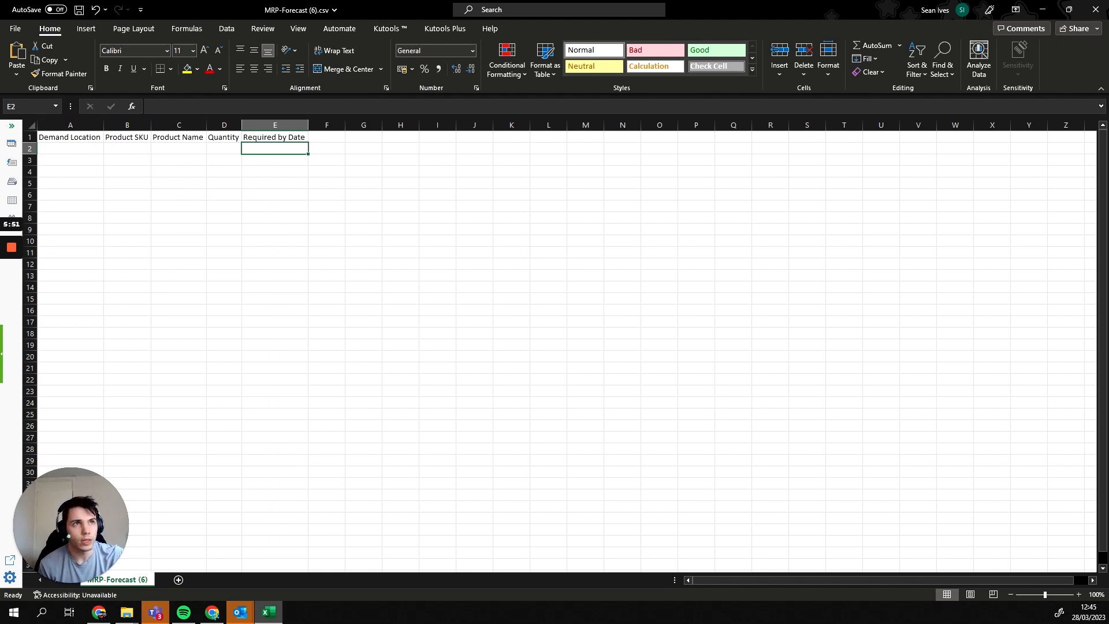
pyautogui.click(275, 229)
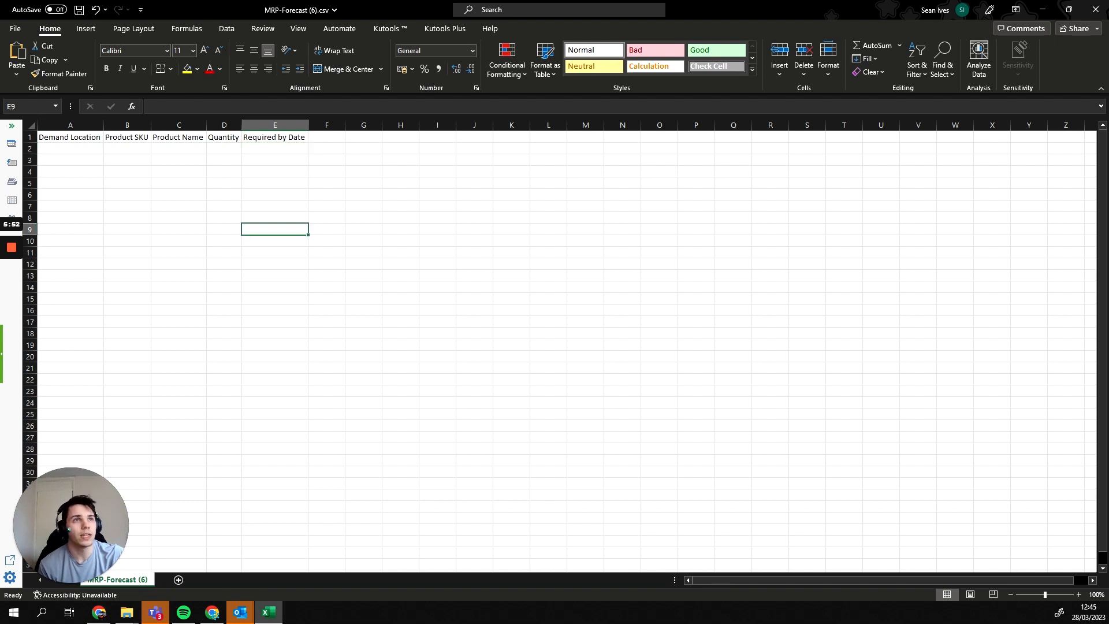
# Close the forecast template, return to the MRP run settings in Chrome, and disable Include forecast demand.
pyautogui.click(1096, 10)
pyautogui.click(556, 320)
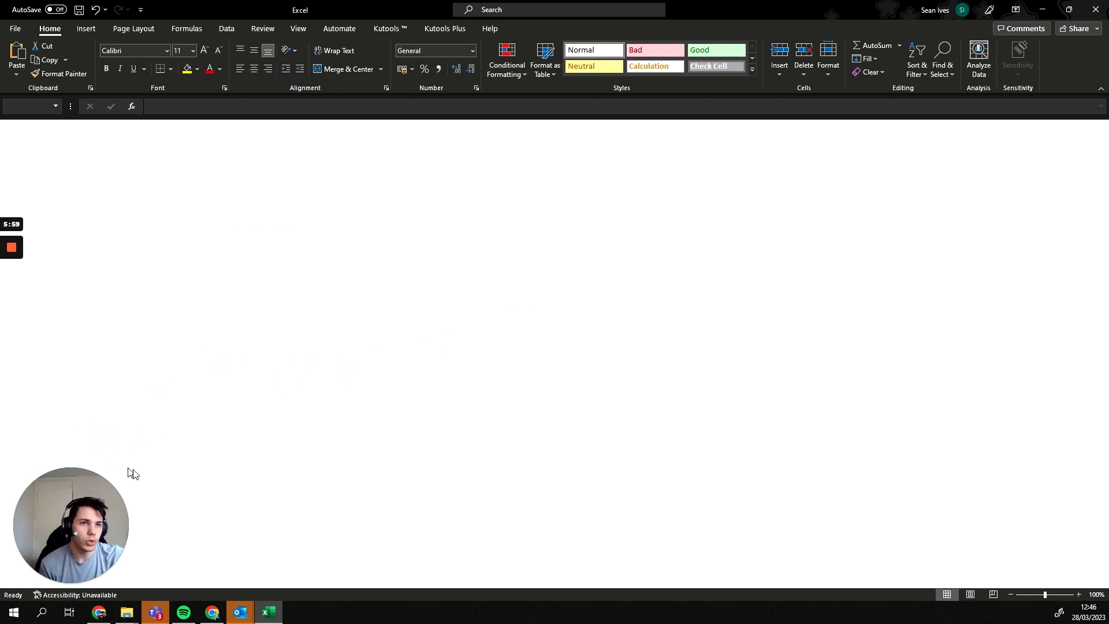
pyautogui.click(211, 614)
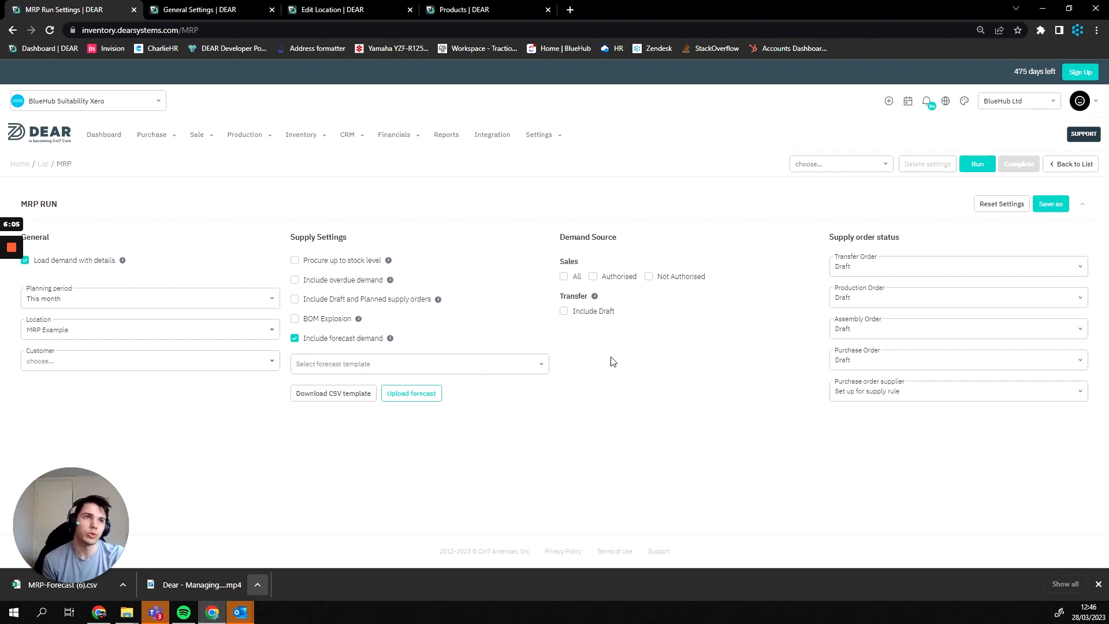
pyautogui.click(337, 340)
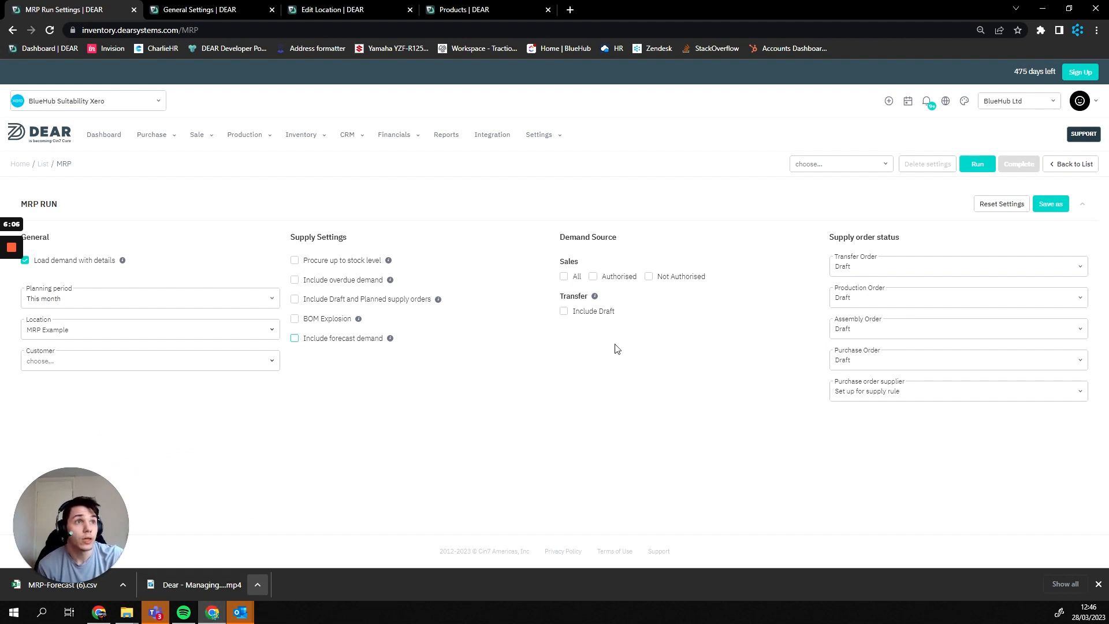
# Enable Procure up to stock level and set the sales demand source to Authorised.
pyautogui.click(340, 261)
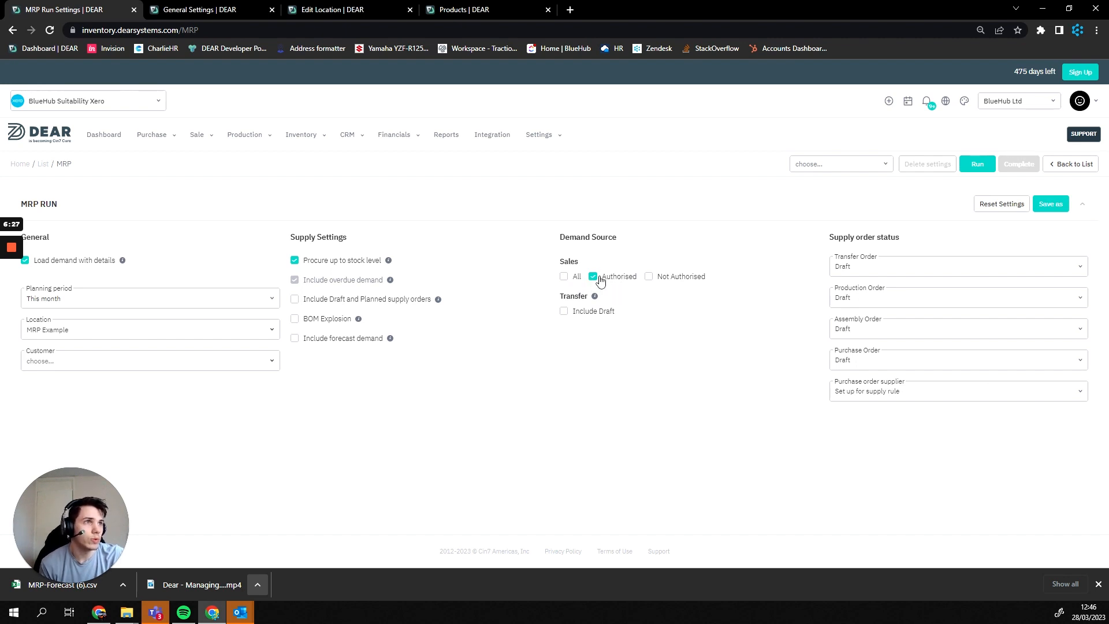
pyautogui.click(661, 279)
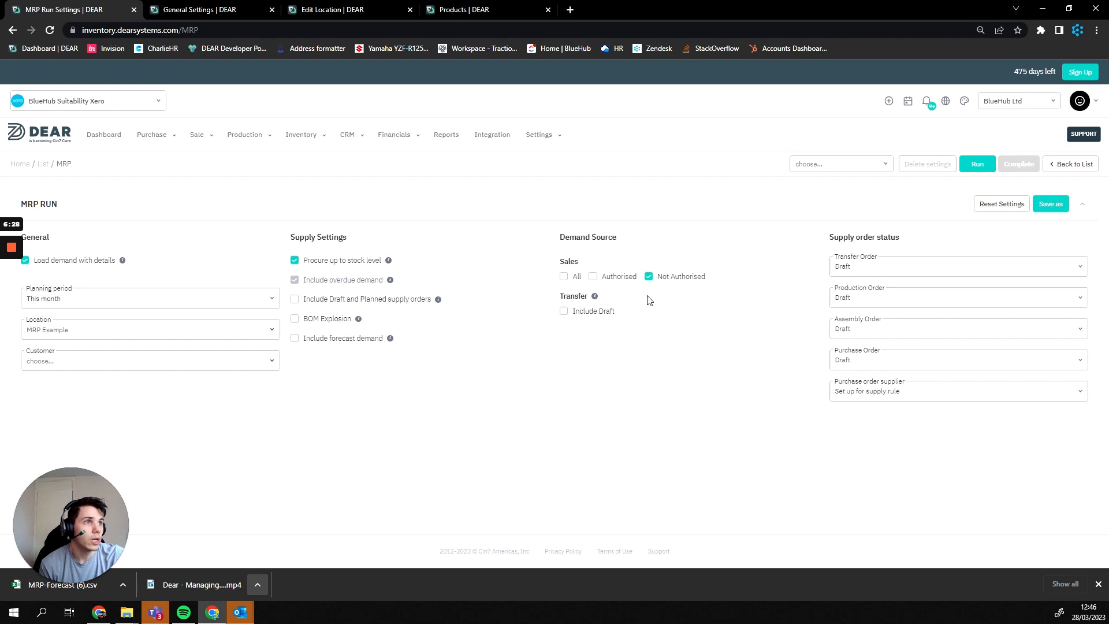
pyautogui.click(564, 277)
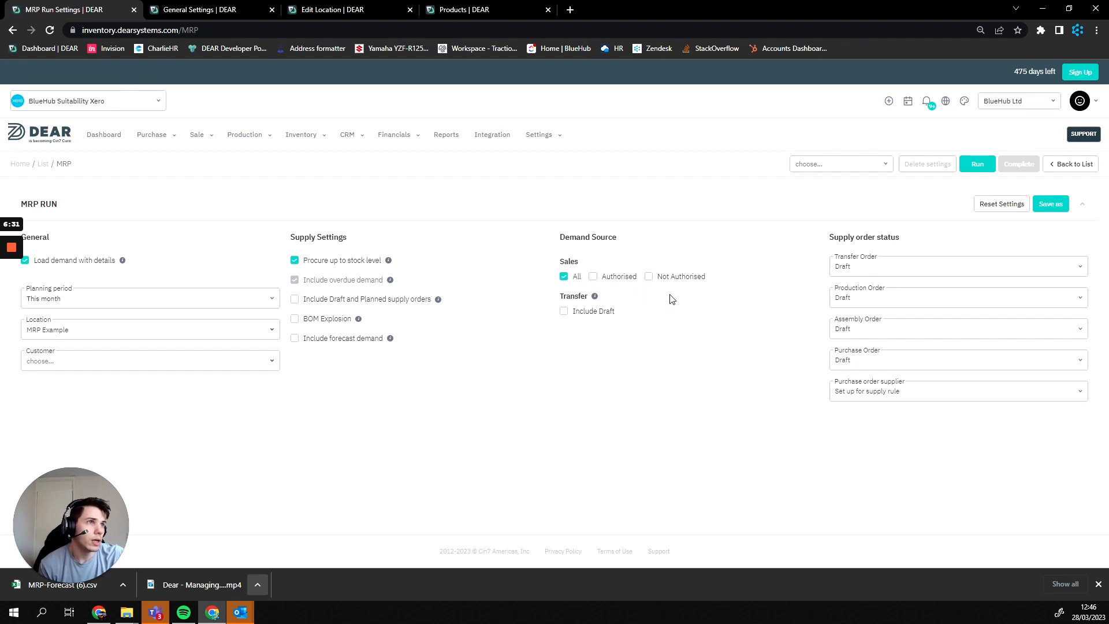
pyautogui.click(595, 280)
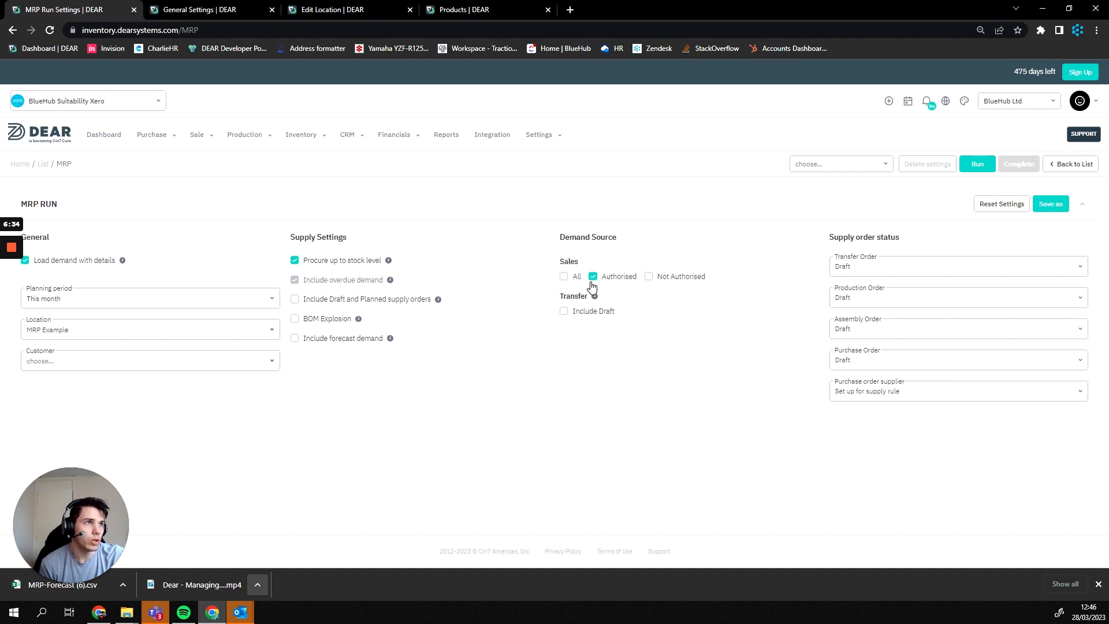
# Set the sales demand source to All and include draft transfers as a demand source.
pyautogui.click(671, 279)
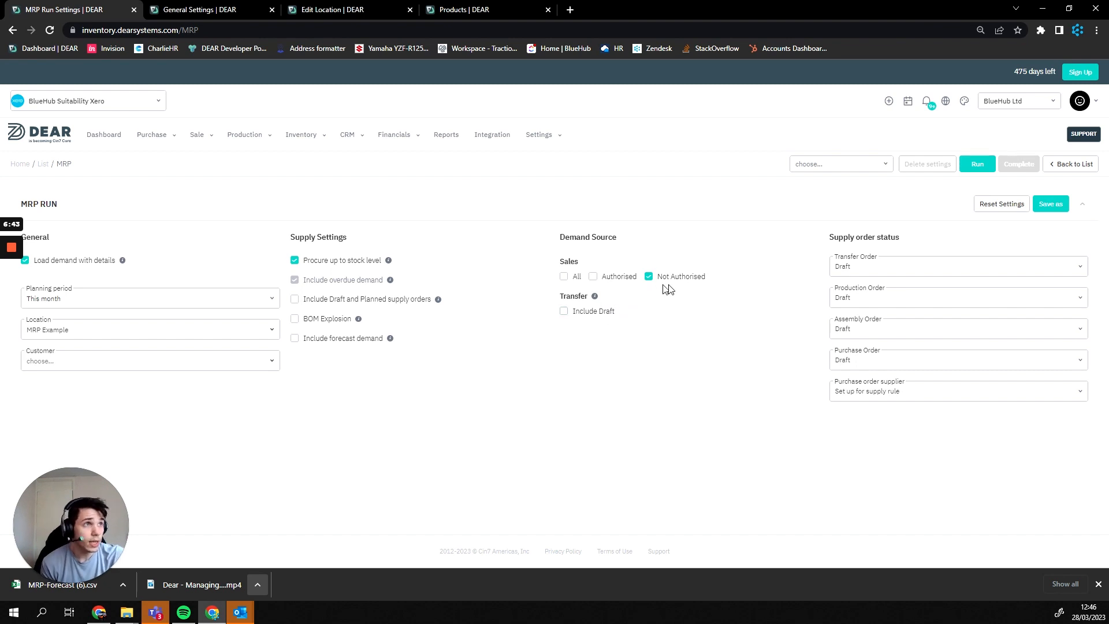
pyautogui.click(565, 276)
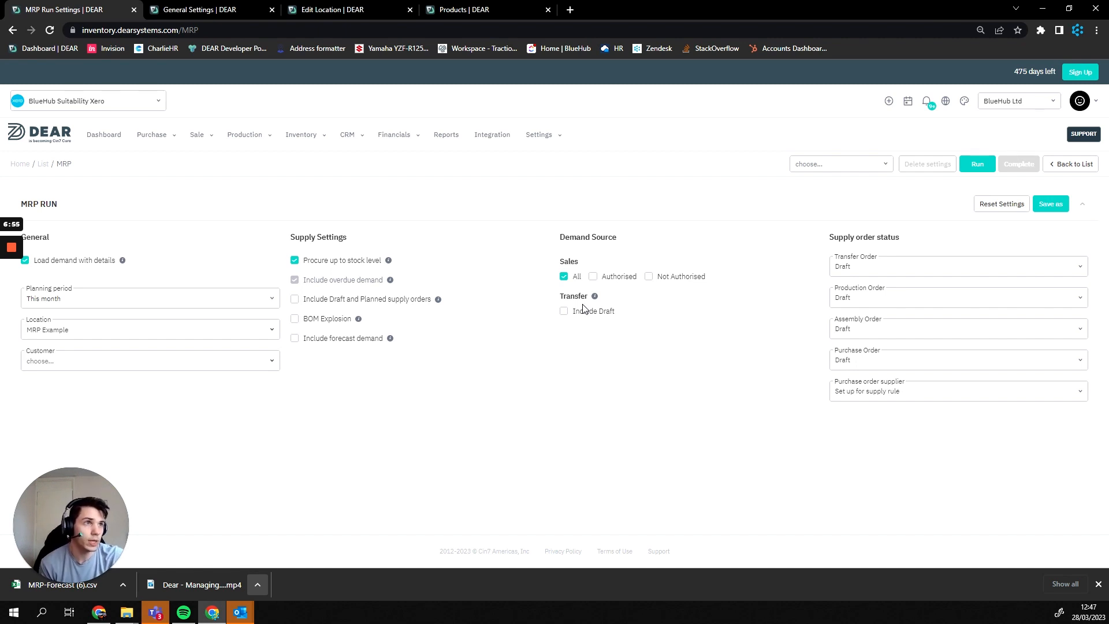
pyautogui.click(581, 313)
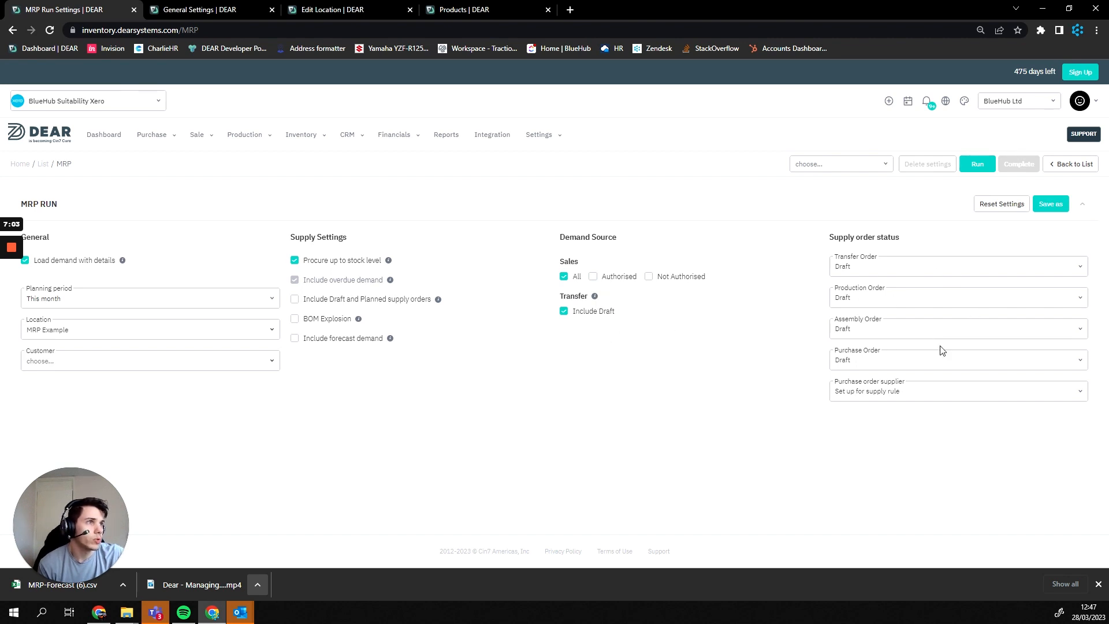
# Set the supply order statuses: Transfer Order to Ordered, Production Order to Planned, Assembly Order to Authorised and Purchase Order to Ordered.
pyautogui.click(977, 266)
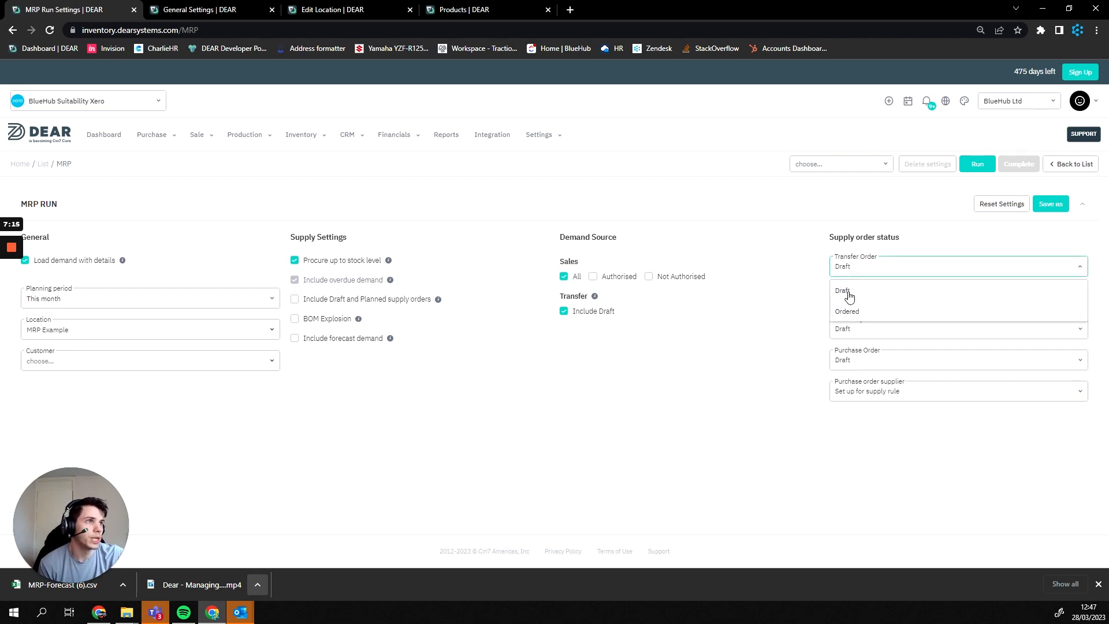
pyautogui.click(846, 313)
pyautogui.click(838, 306)
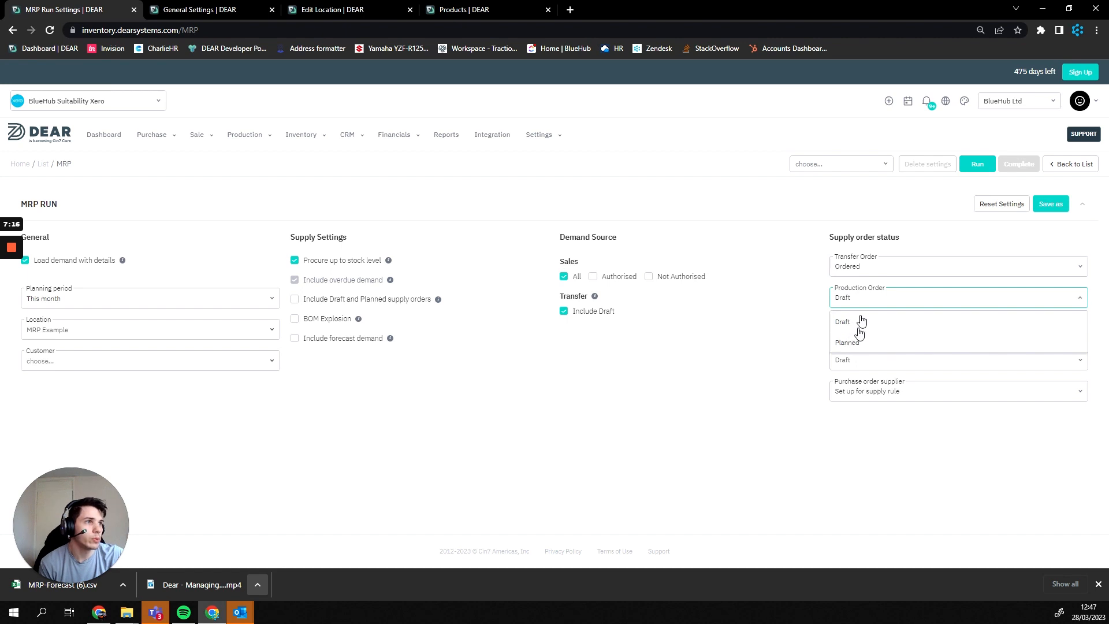
pyautogui.click(862, 345)
pyautogui.click(854, 329)
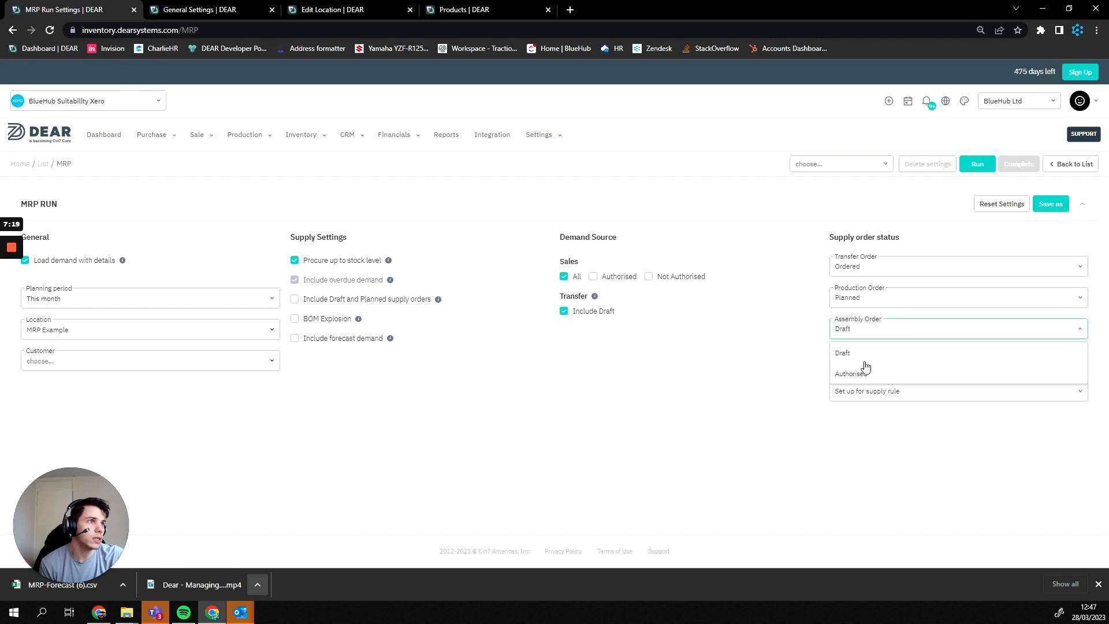
pyautogui.click(875, 375)
pyautogui.click(881, 365)
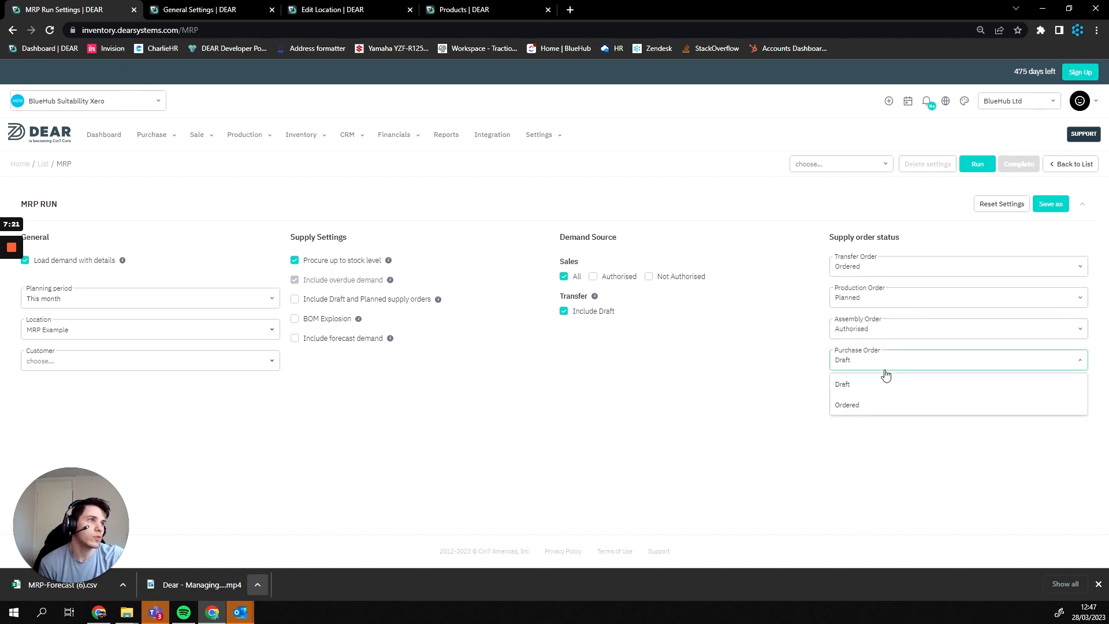
pyautogui.click(893, 407)
# Review the Purchase order supplier options and change the Purchase Order status to Draft.
pyautogui.click(853, 364)
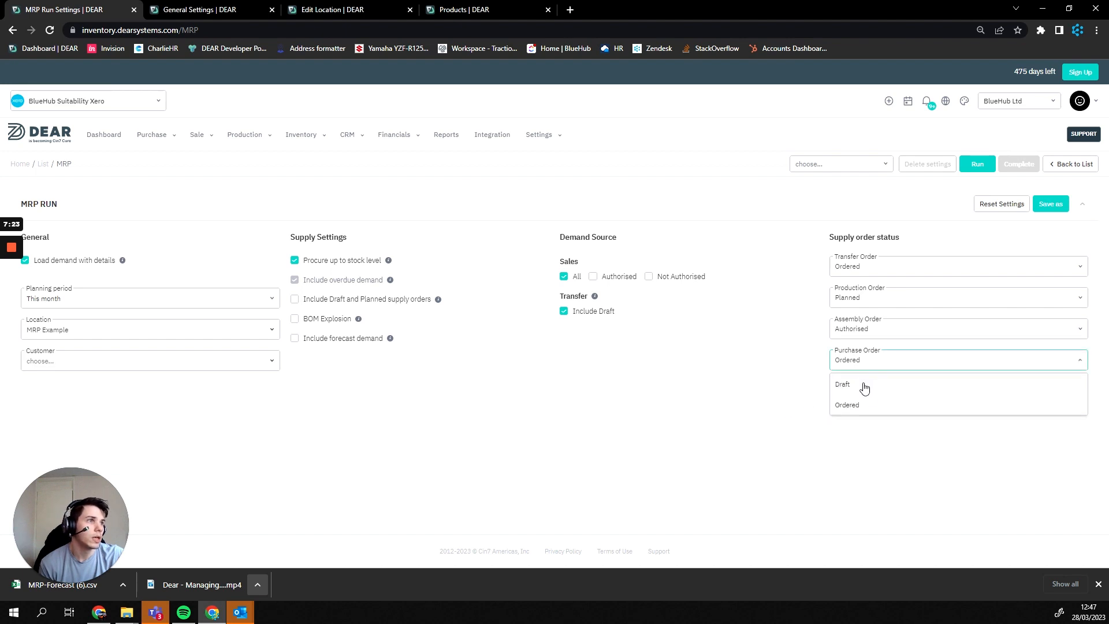
pyautogui.click(875, 397)
pyautogui.click(875, 394)
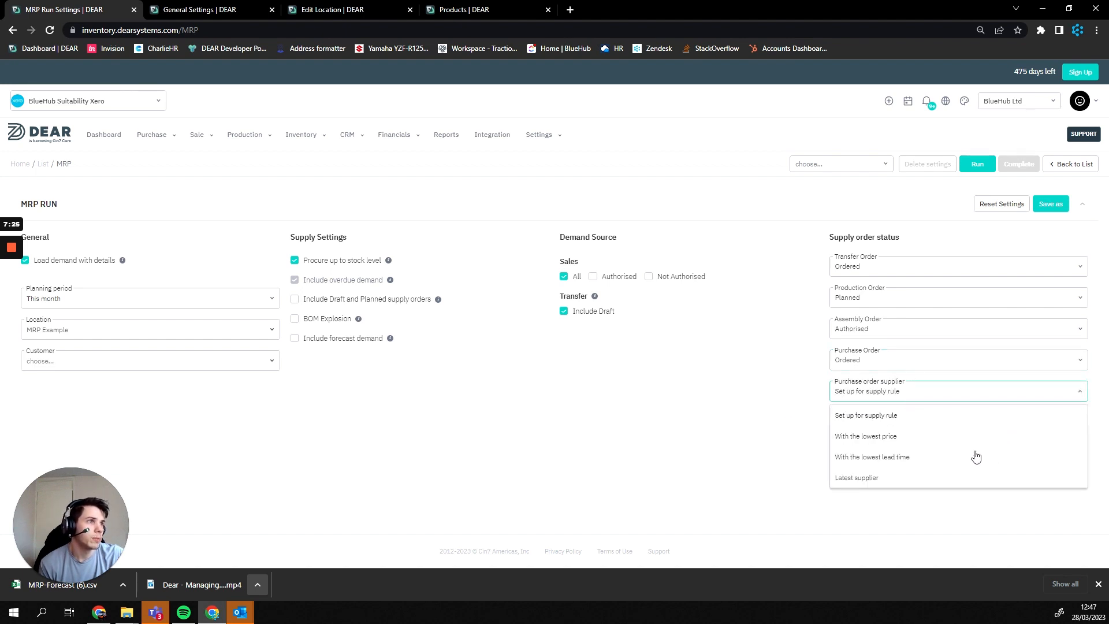
pyautogui.click(984, 473)
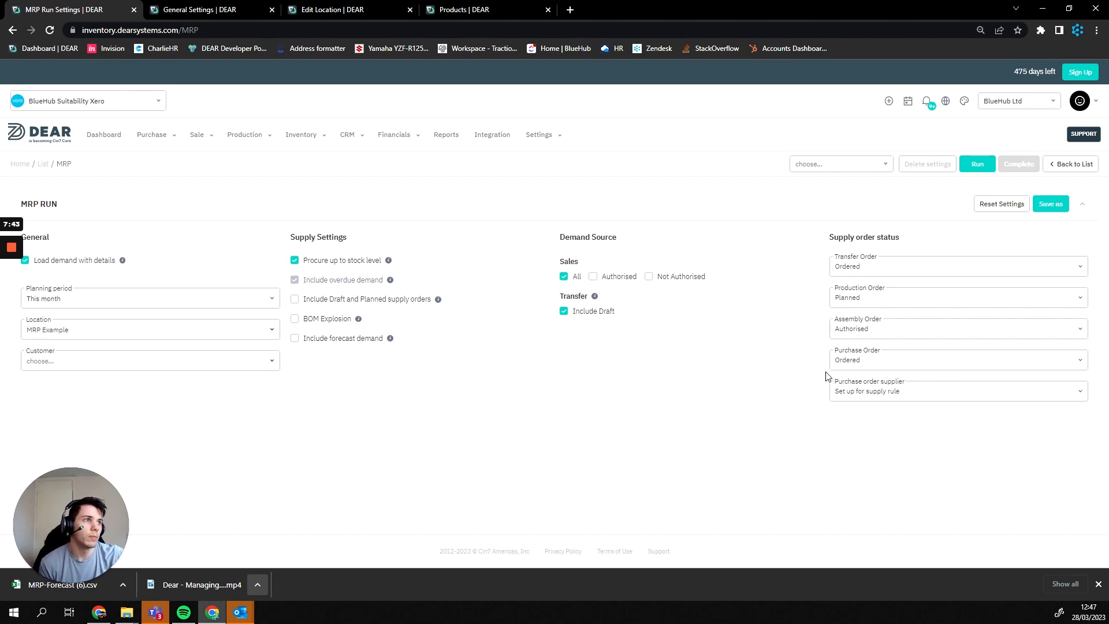
pyautogui.click(851, 363)
pyautogui.click(868, 382)
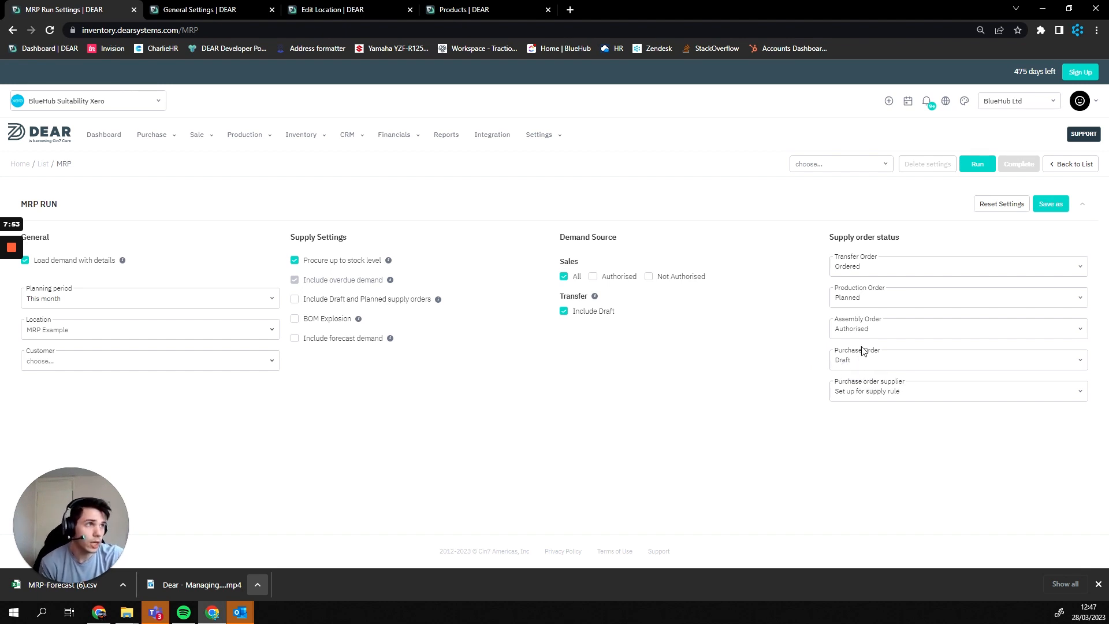
# Check the Purchase Order status and supplier choices without changing them, and try to start the MRP run.
pyautogui.click(859, 367)
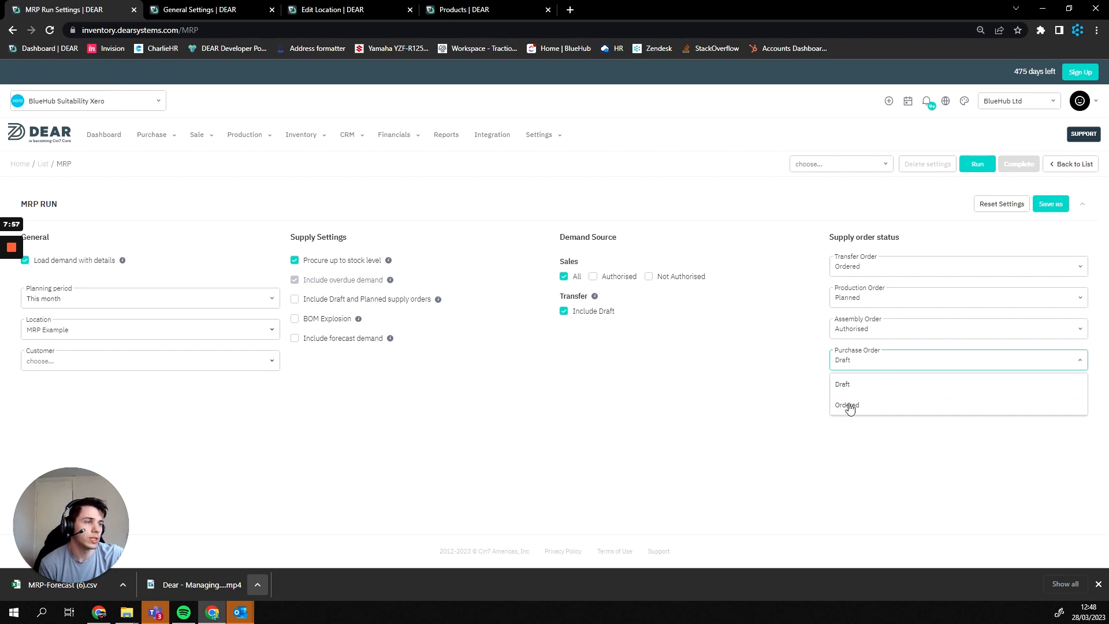
pyautogui.click(800, 398)
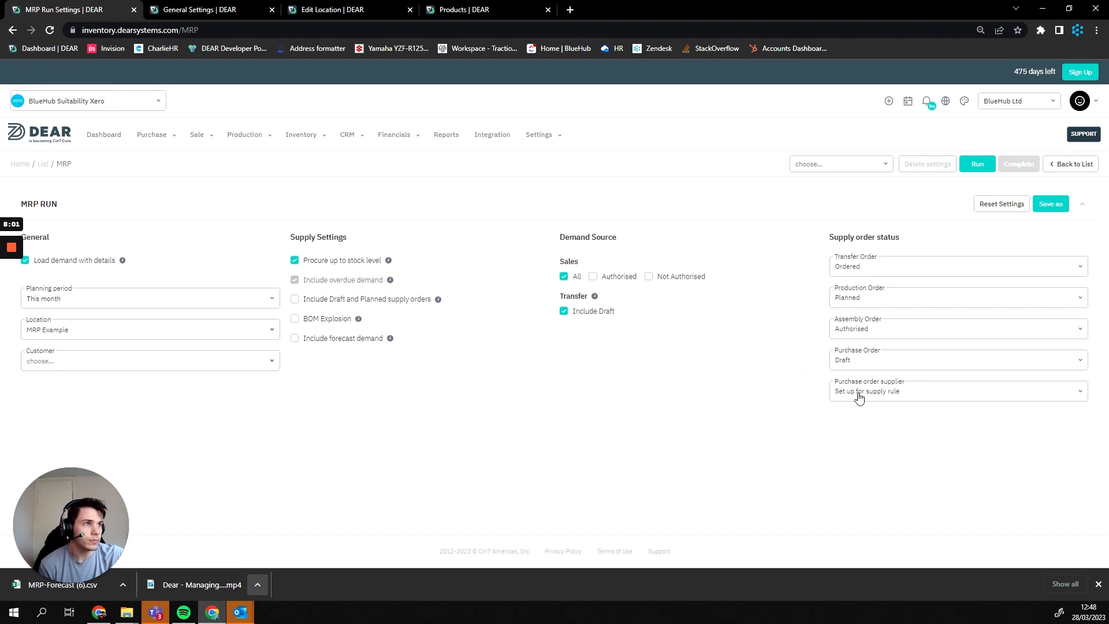
pyautogui.click(894, 399)
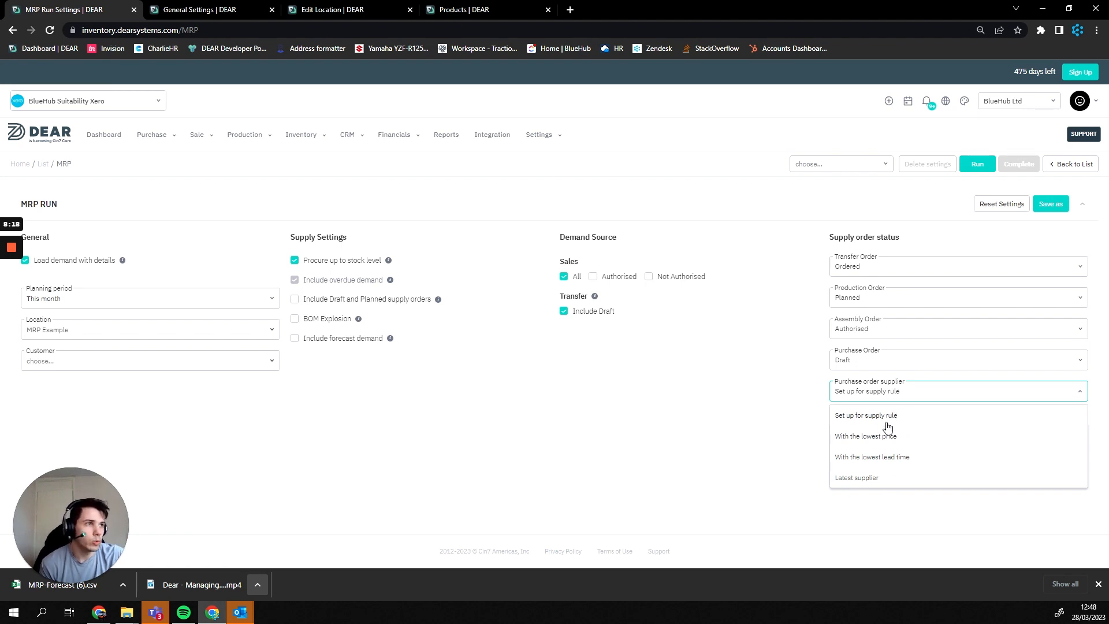
pyautogui.click(801, 399)
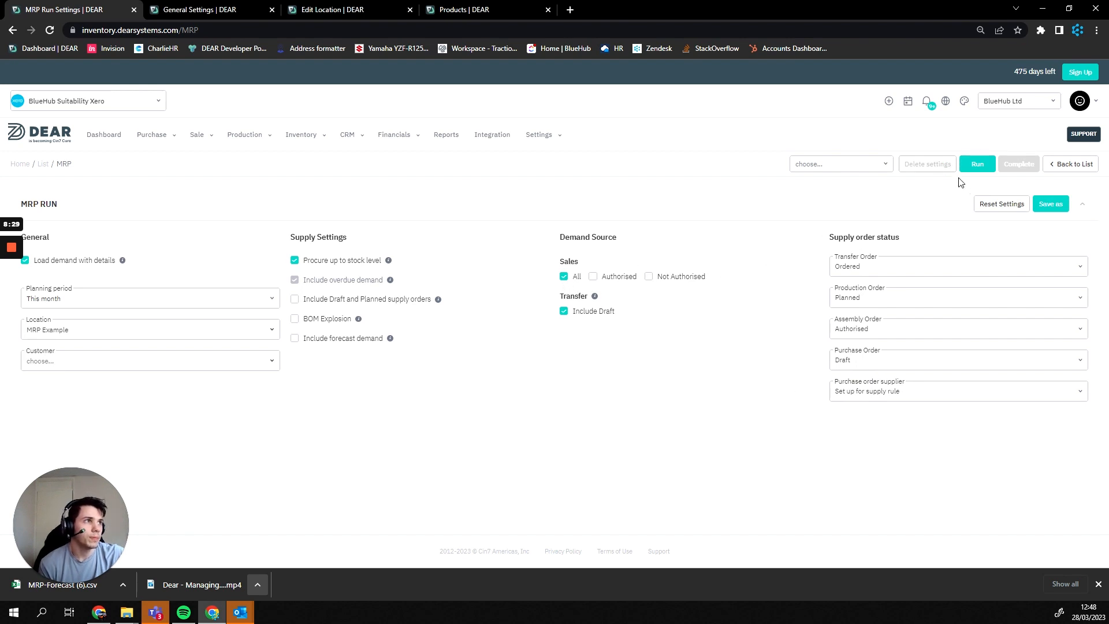
pyautogui.click(976, 168)
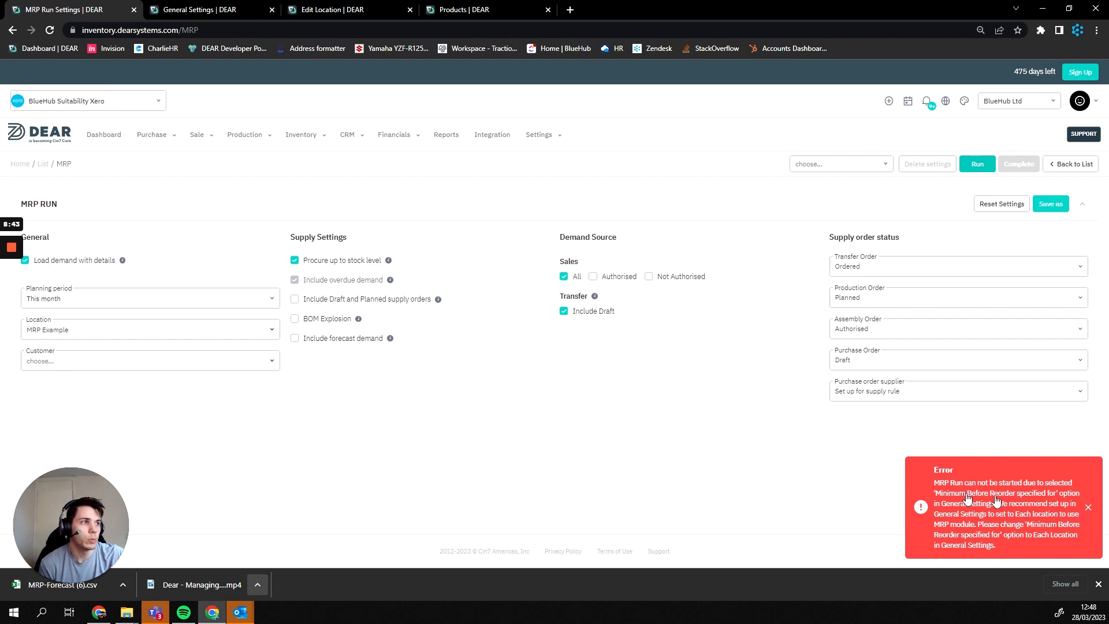
# In the General Settings purchase process customisation, set Minimum before reorder to Each location and save.
pyautogui.click(200, 10)
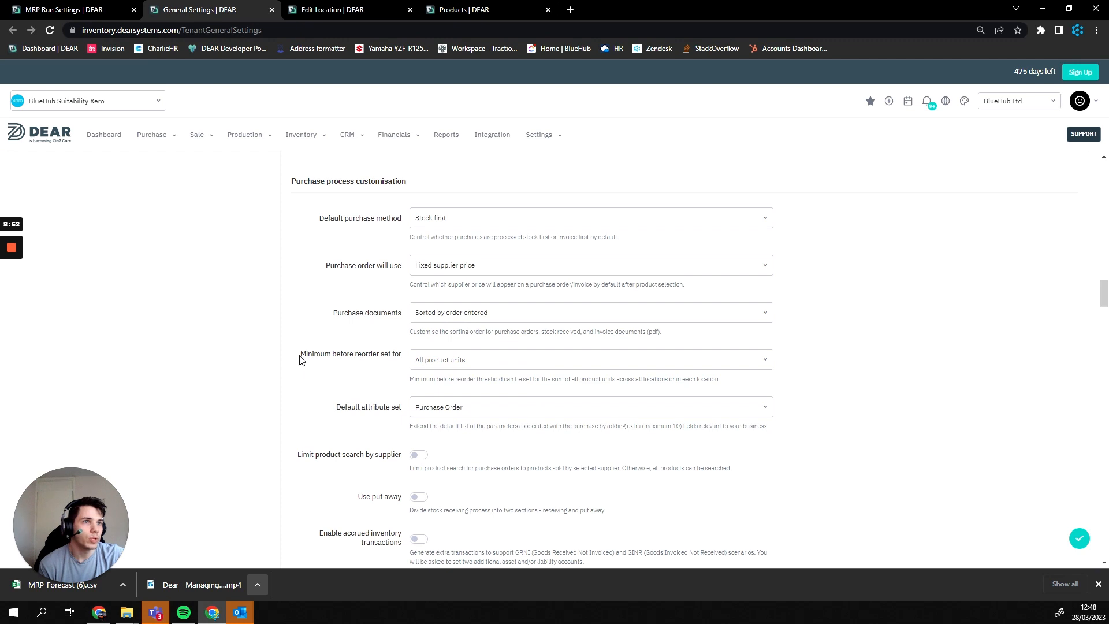
pyautogui.moveTo(300, 353); pyautogui.dragTo(403, 359)
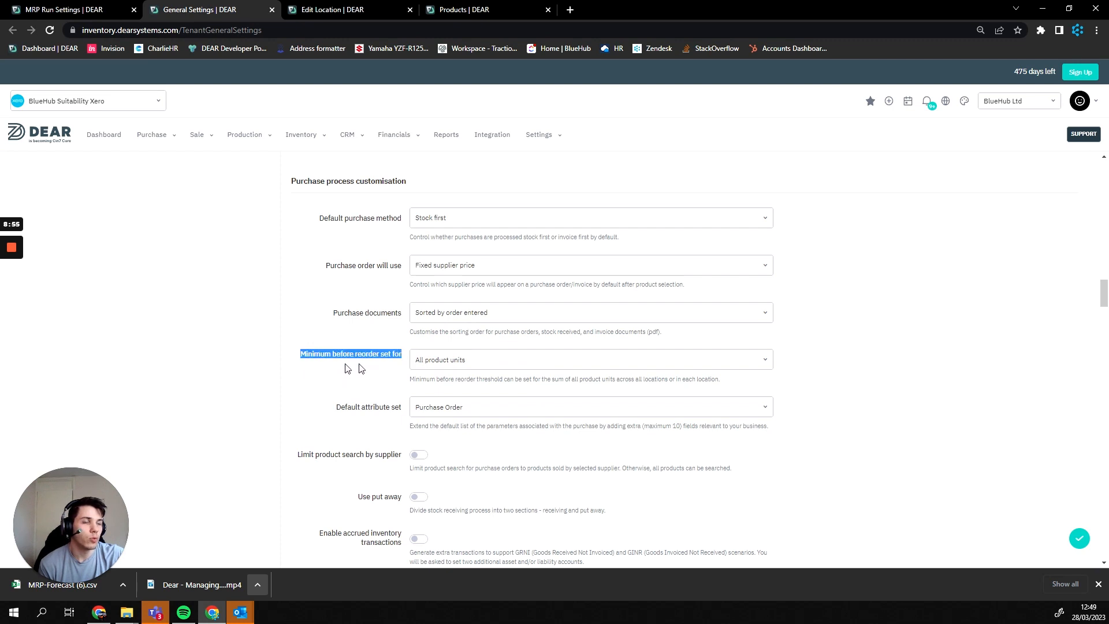
pyautogui.click(382, 375)
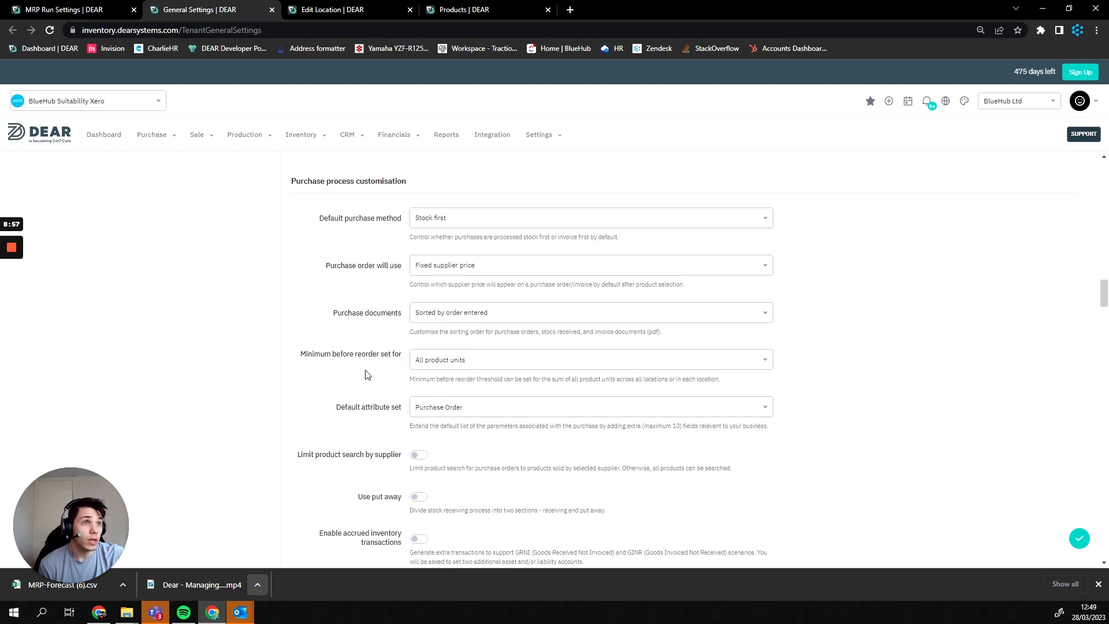
pyautogui.click(416, 366)
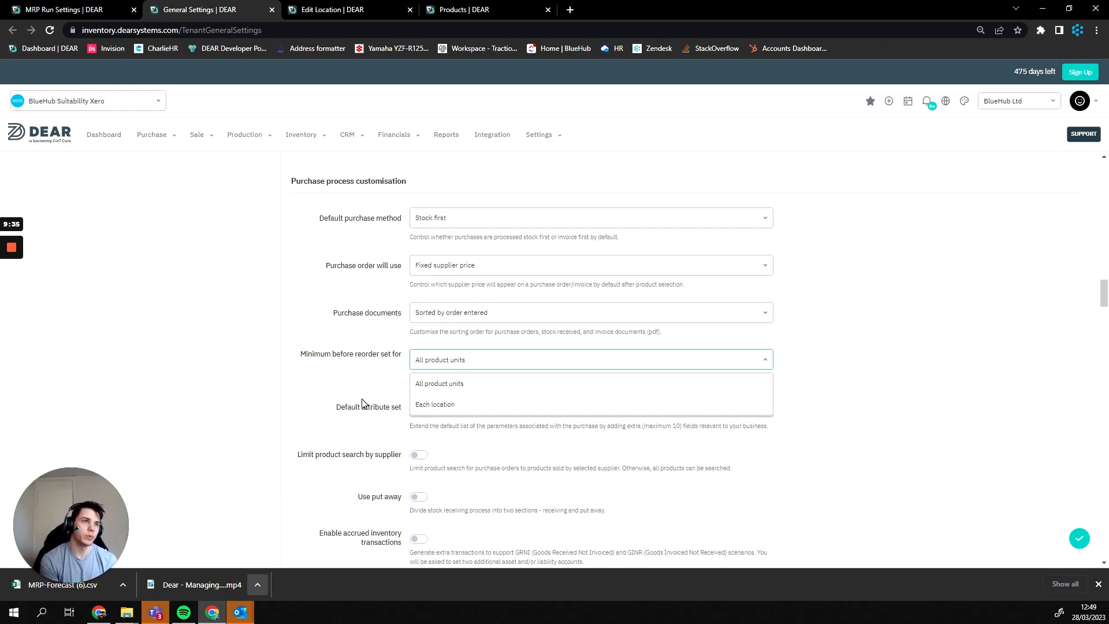
pyautogui.click(455, 404)
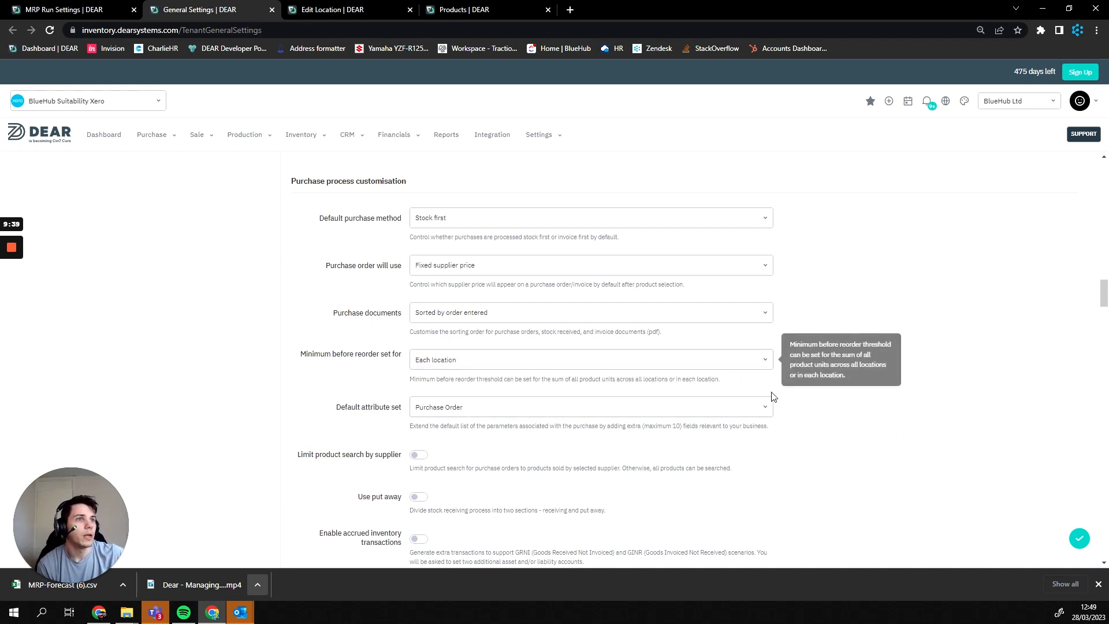
pyautogui.click(1078, 538)
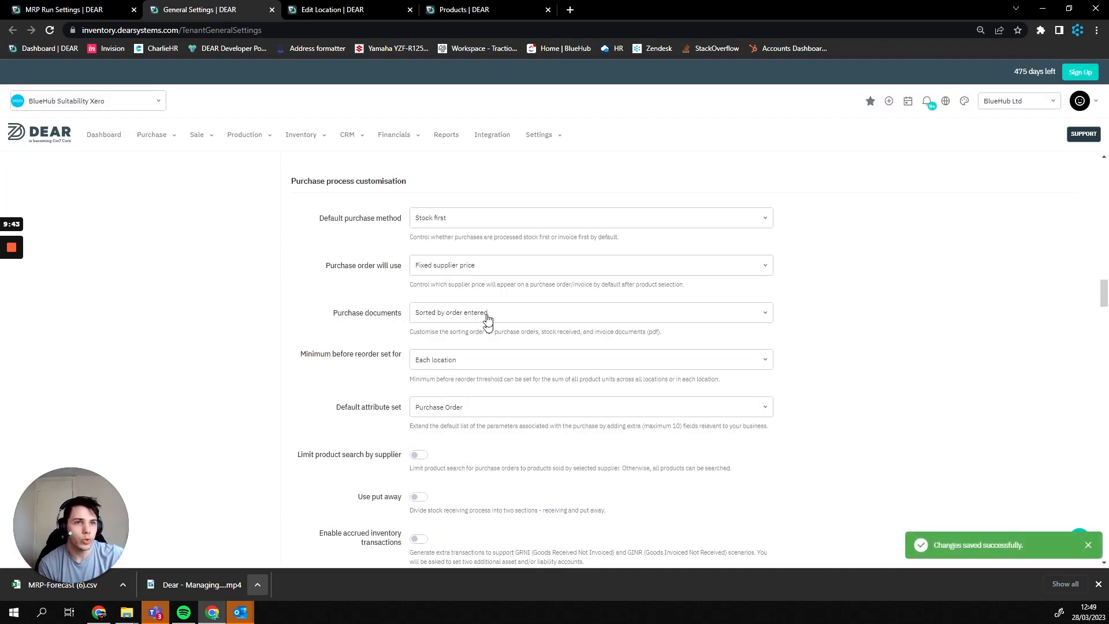
# Examine the Traditional Oil Eggshell 1 Litres product's Minimum Before Reorder and Reorder Quantity fields, and its reorder levels by location.
pyautogui.moveTo(480, 317)
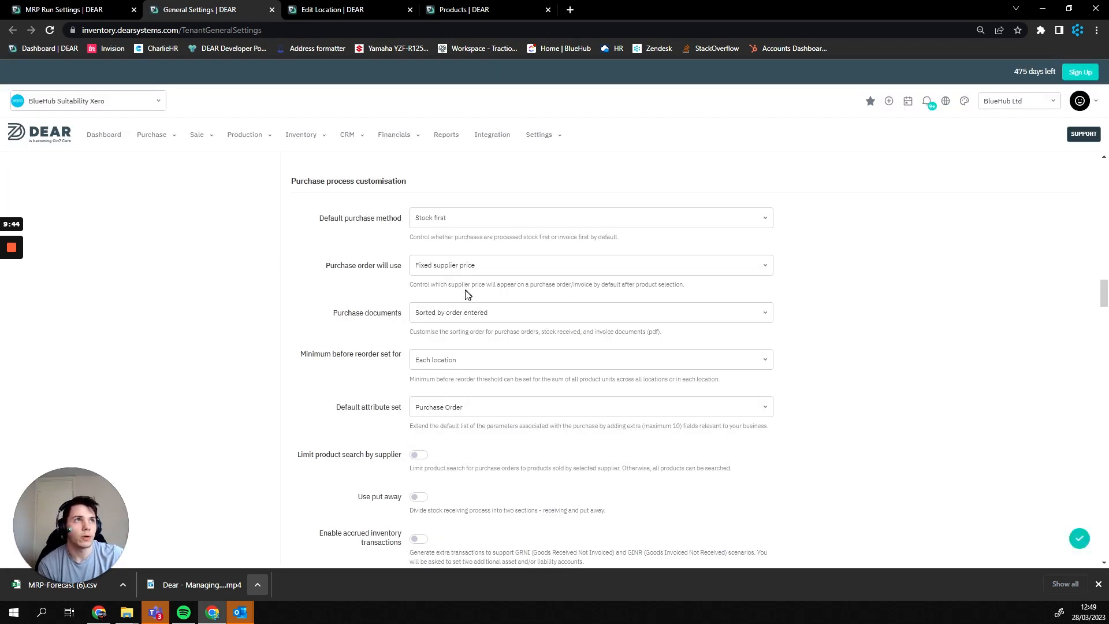
pyautogui.click(460, 10)
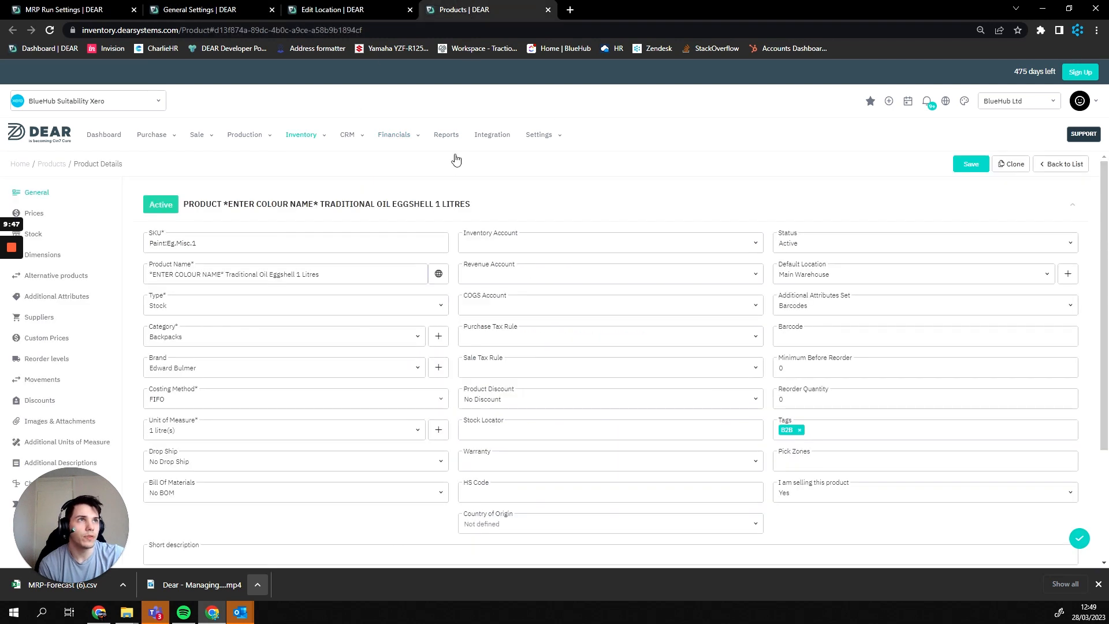
pyautogui.scroll(-1, 383, 391)
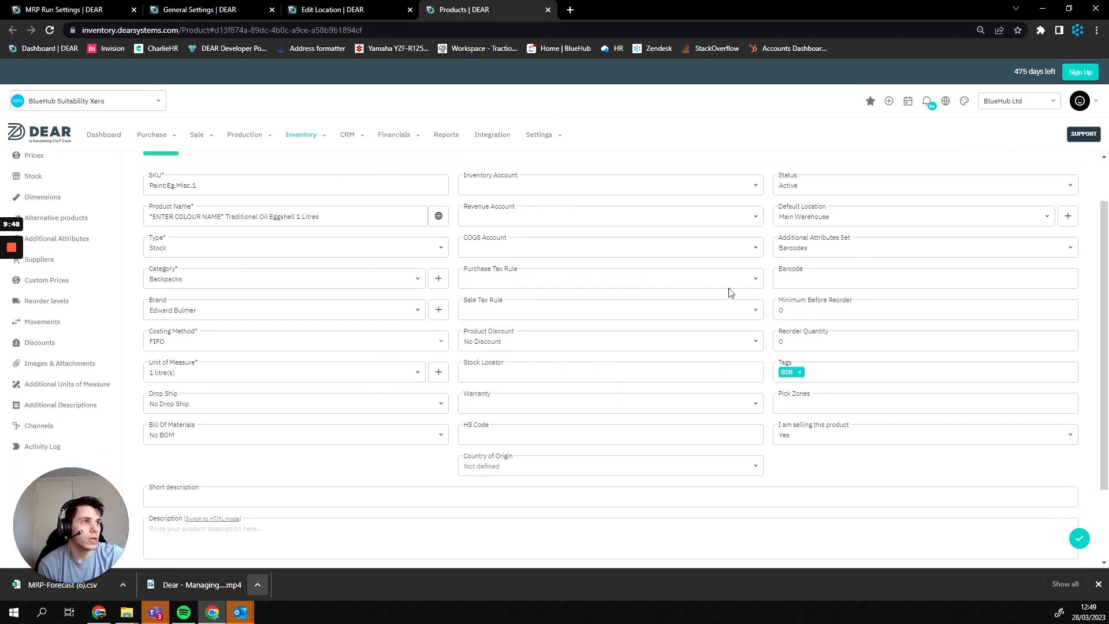
pyautogui.click(781, 310)
pyautogui.click(844, 328)
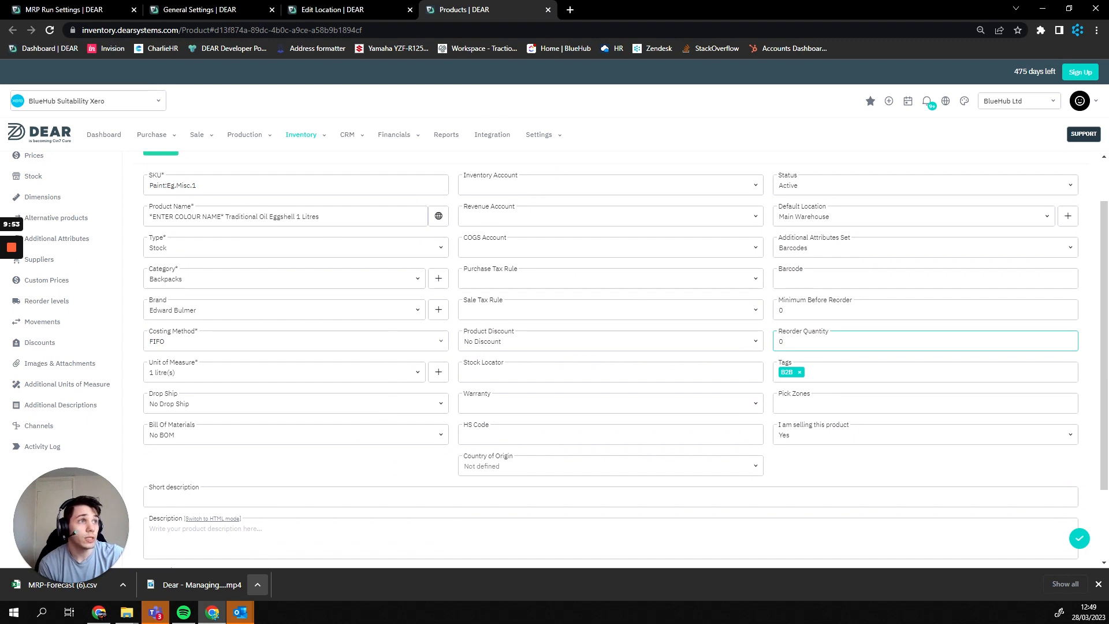
pyautogui.click(803, 310)
pyautogui.click(803, 340)
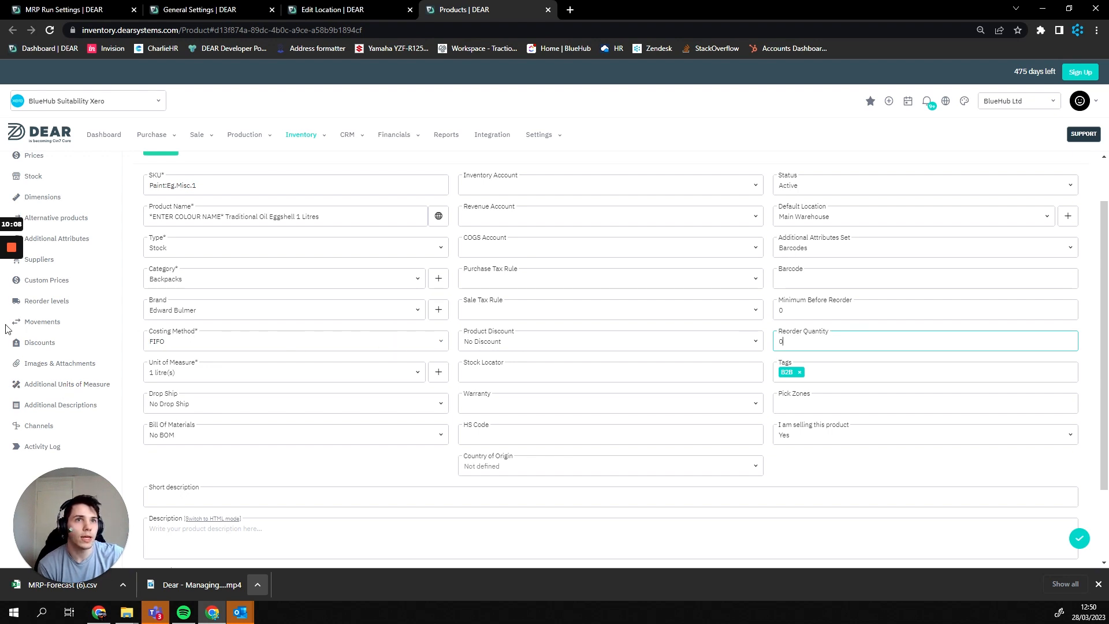
pyautogui.click(67, 301)
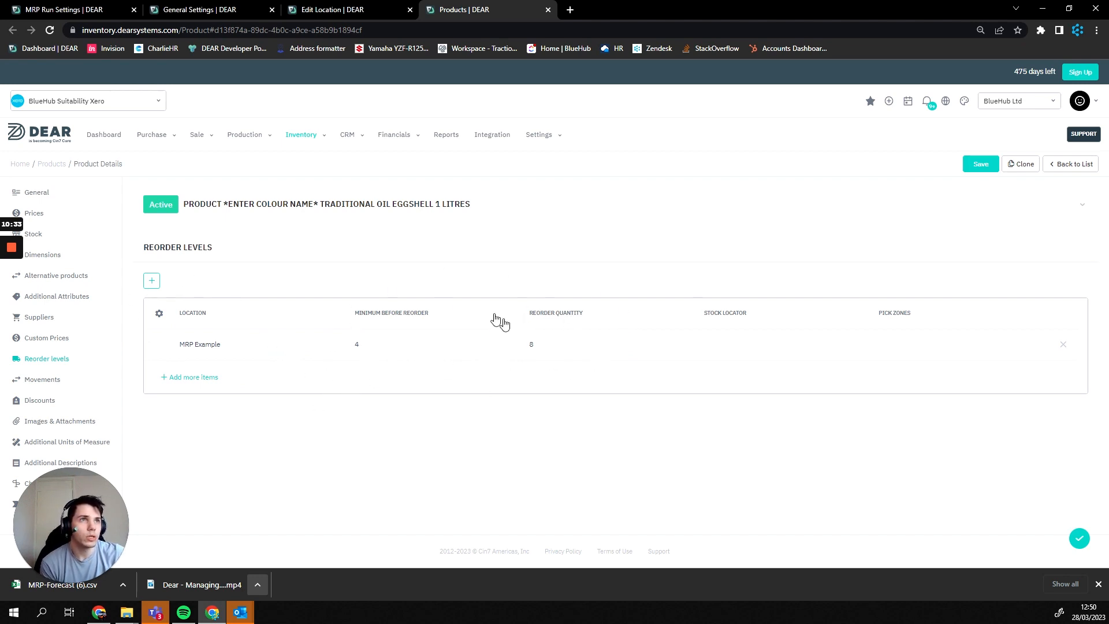
# Open the Products list in a separate browser tab, keeping the product's reorder levels page open.
pyautogui.click(321, 137)
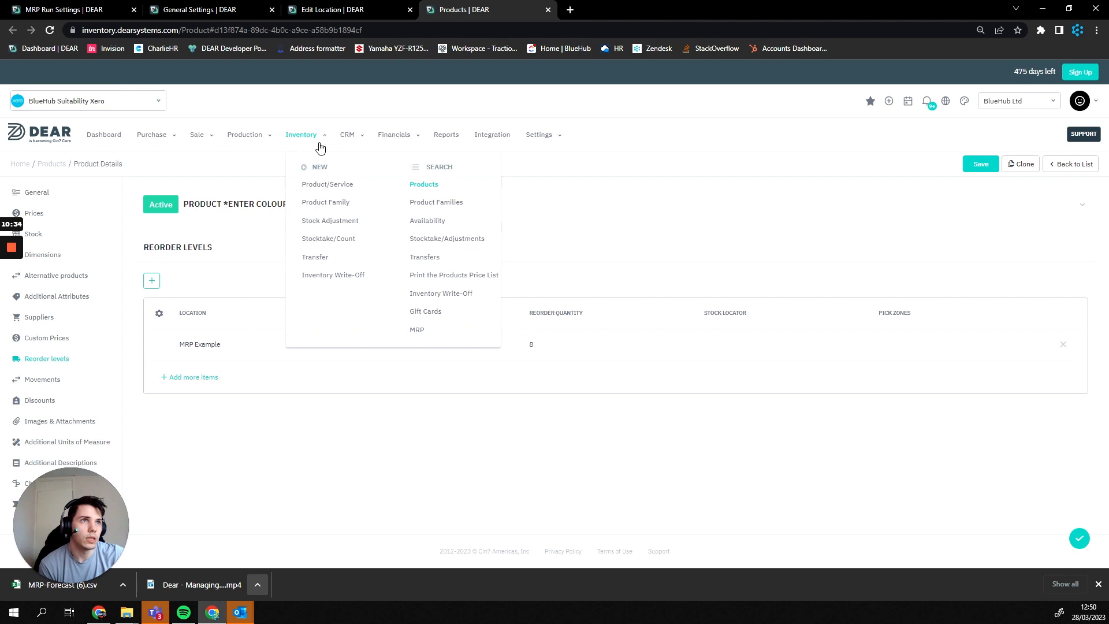
pyautogui.rightClick(412, 189)
pyautogui.click(475, 197)
pyautogui.click(601, 12)
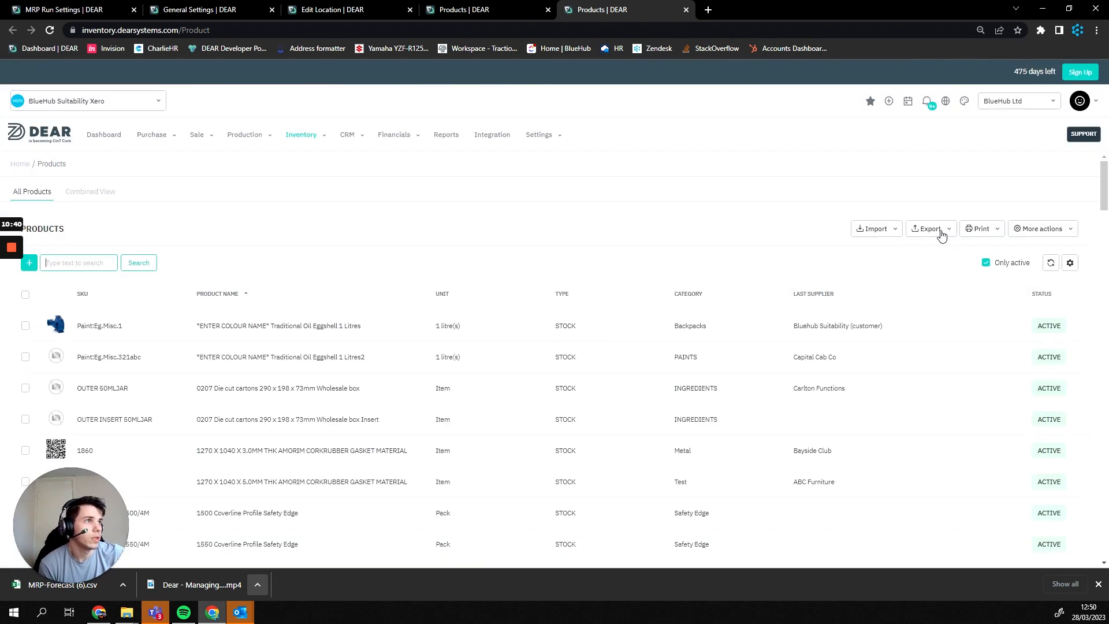
# Look through the product import types and open the Stock Reorder Locations import.
pyautogui.click(874, 230)
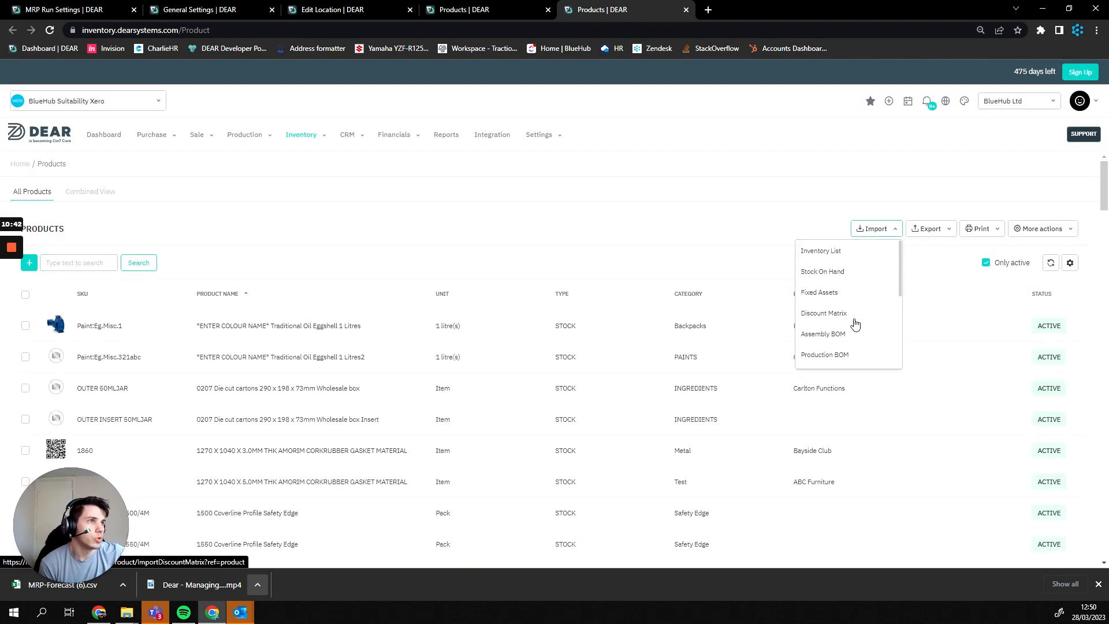
pyautogui.scroll(-4, 853, 313)
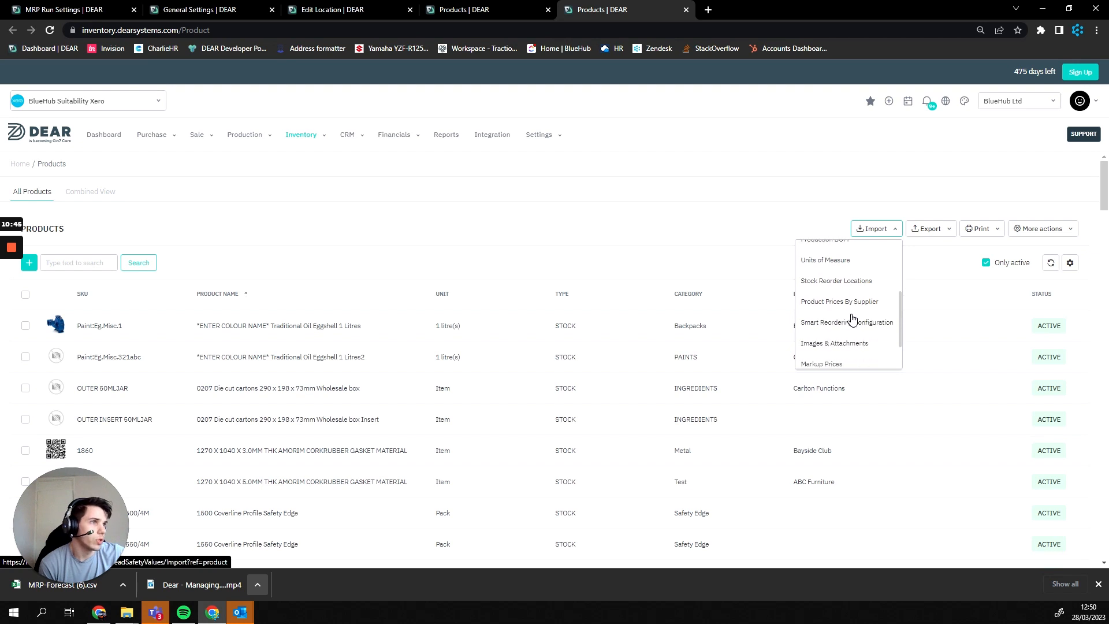
pyautogui.scroll(2, 841, 309)
pyautogui.scroll(-2, 865, 325)
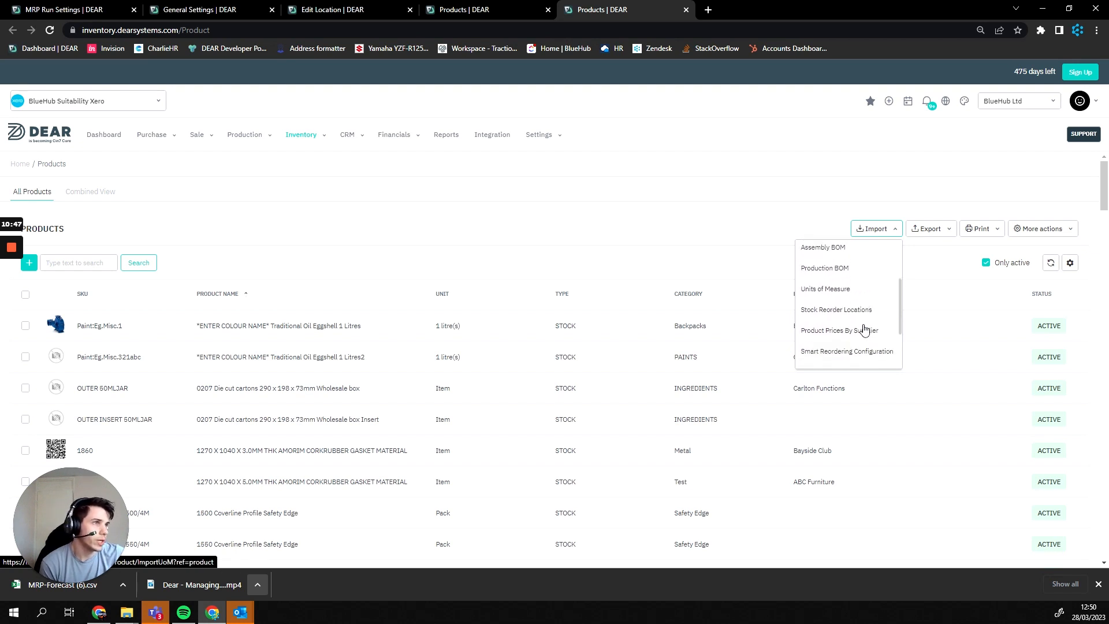
pyautogui.scroll(-2, 860, 329)
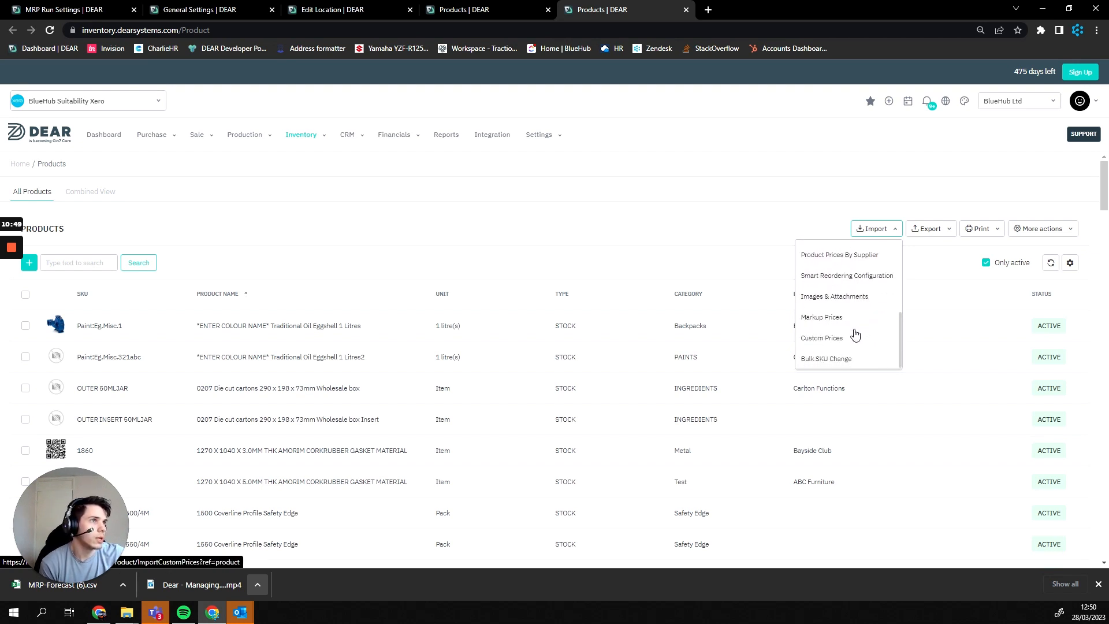
pyautogui.scroll(-1, 853, 336)
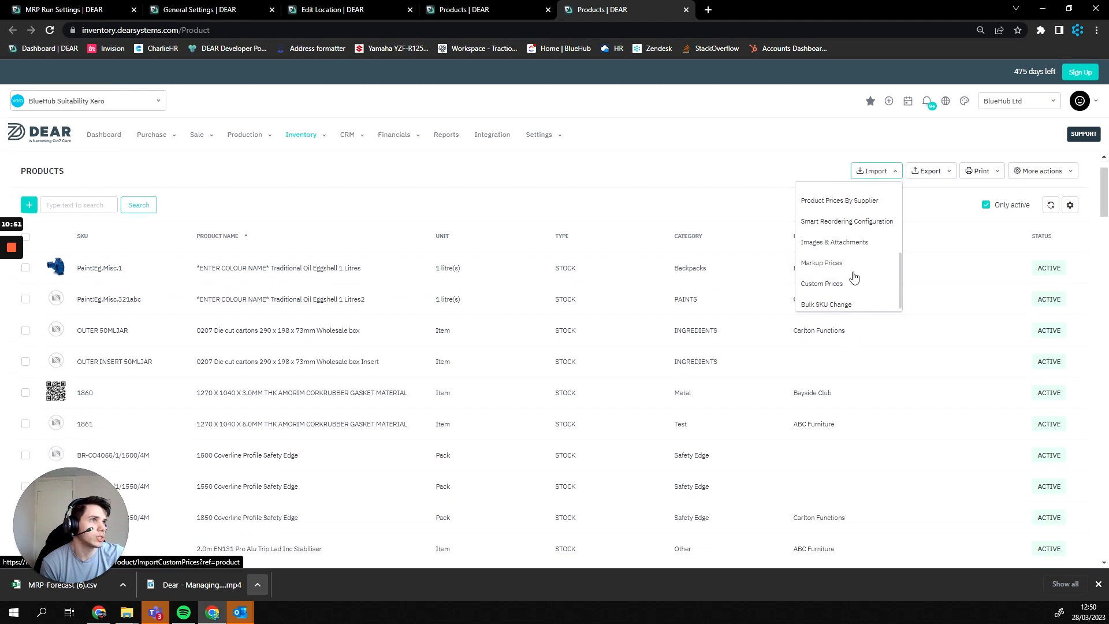
pyautogui.scroll(3, 854, 277)
pyautogui.scroll(4, 857, 264)
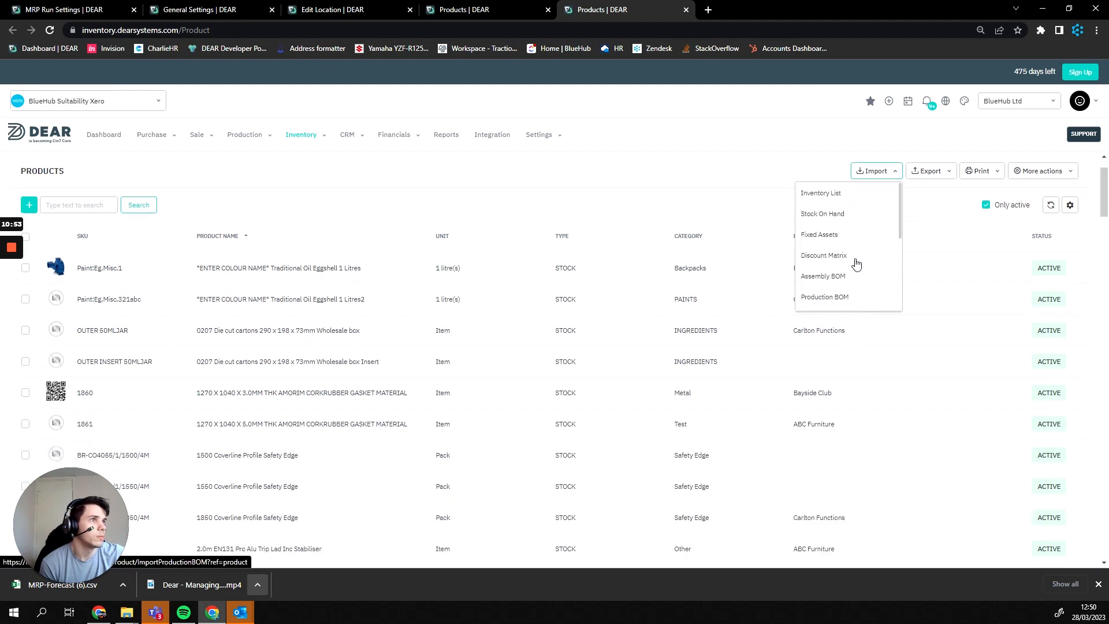
pyautogui.scroll(-1, 845, 304)
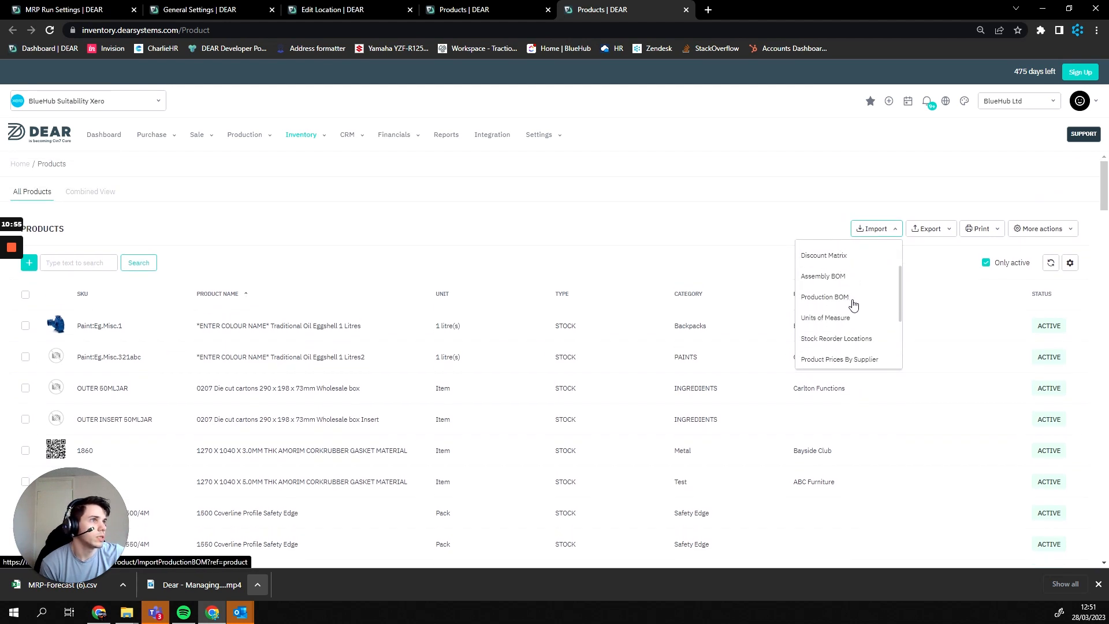
pyautogui.click(856, 340)
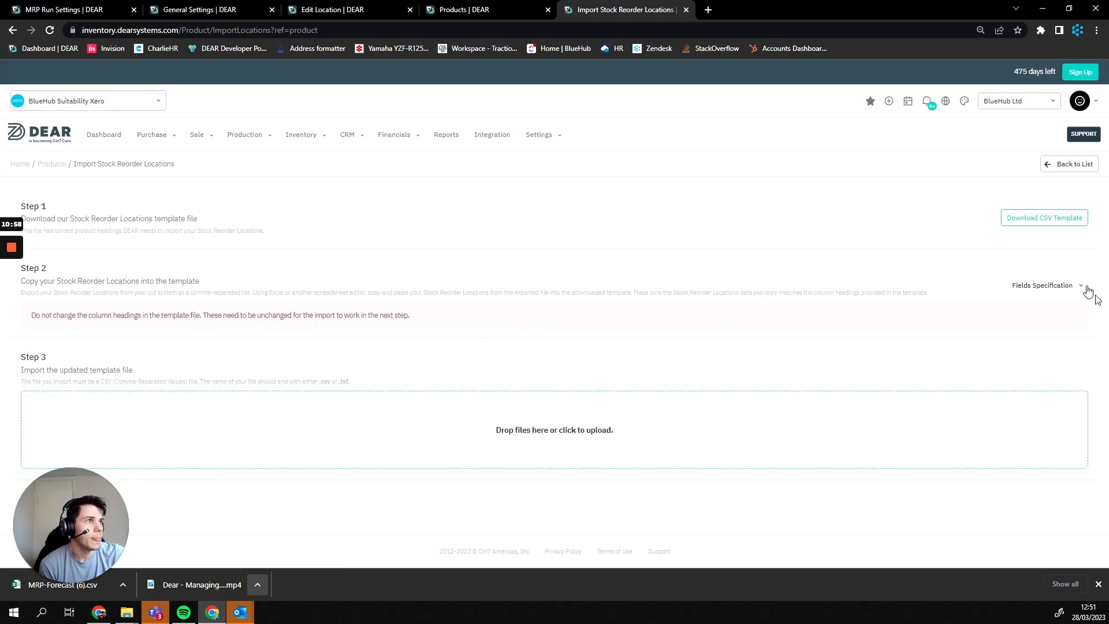
# Examine the import's fields specification, including the optional ReorderQuantity, MinimumBeforeReorder and StockLocator fields.
pyautogui.click(1063, 286)
pyautogui.scroll(-2, 1007, 317)
pyautogui.click(1027, 364)
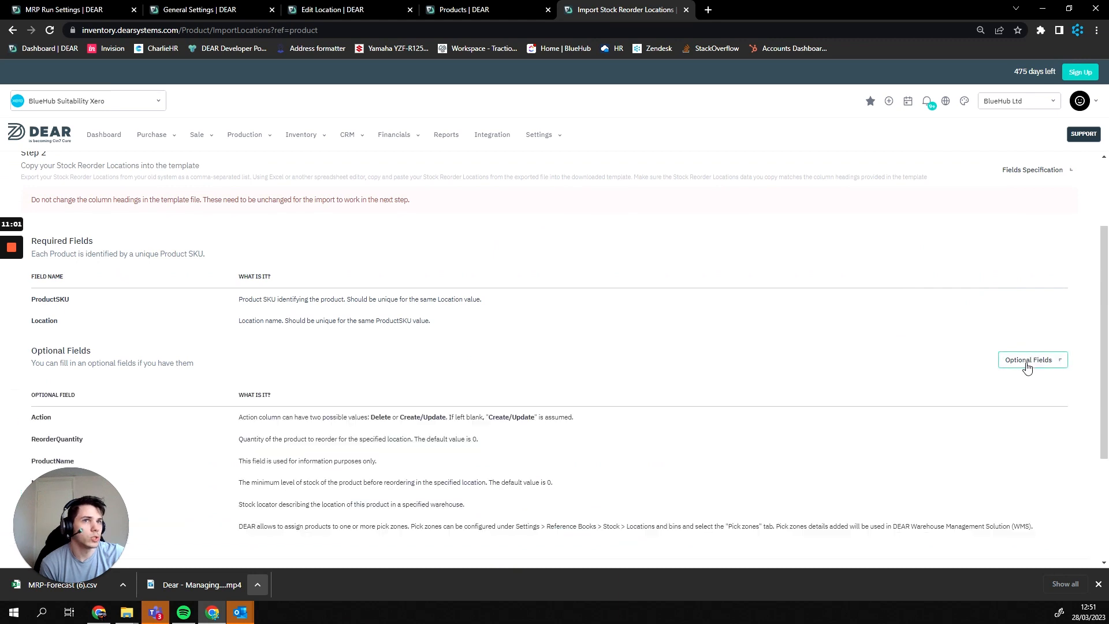
pyautogui.scroll(-2, 309, 256)
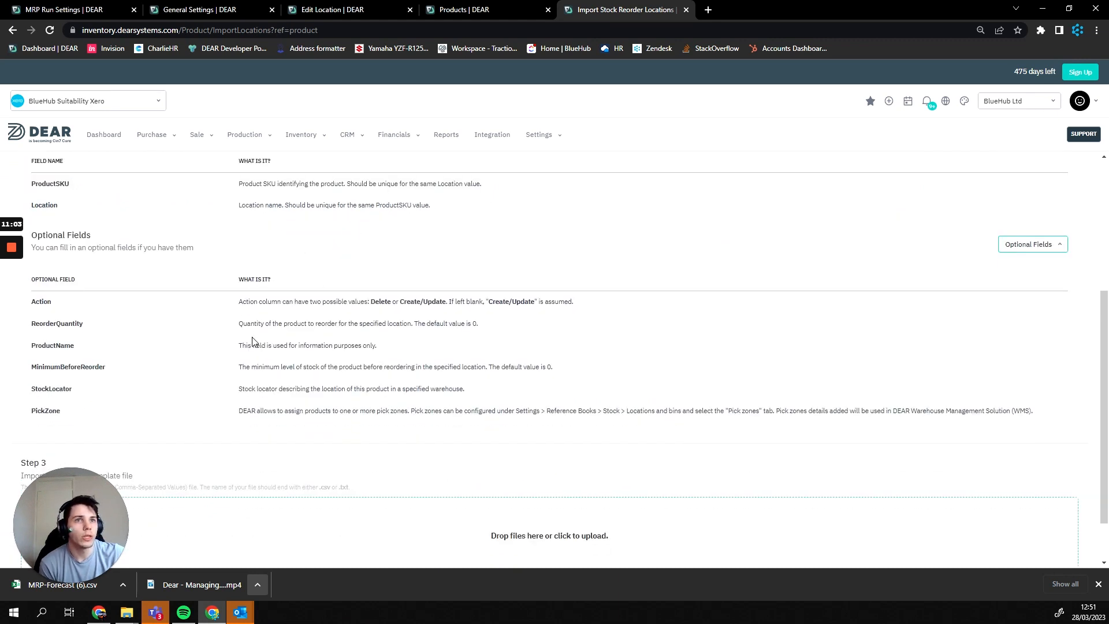
pyautogui.moveTo(414, 352); pyautogui.dragTo(238, 322)
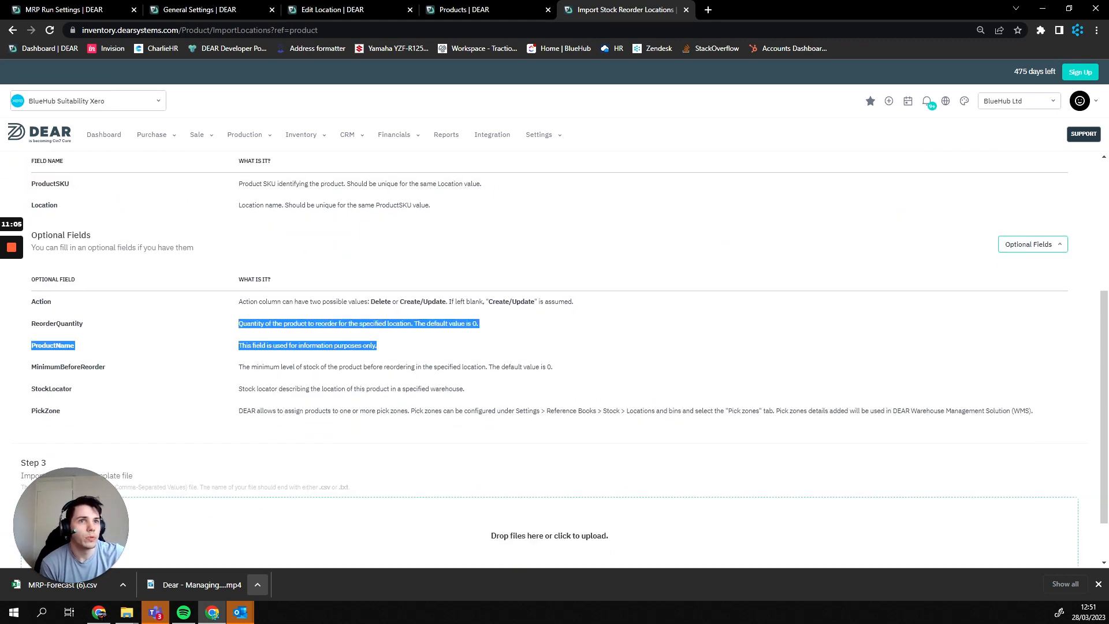
pyautogui.click(448, 354)
pyautogui.moveTo(384, 389); pyautogui.dragTo(334, 389)
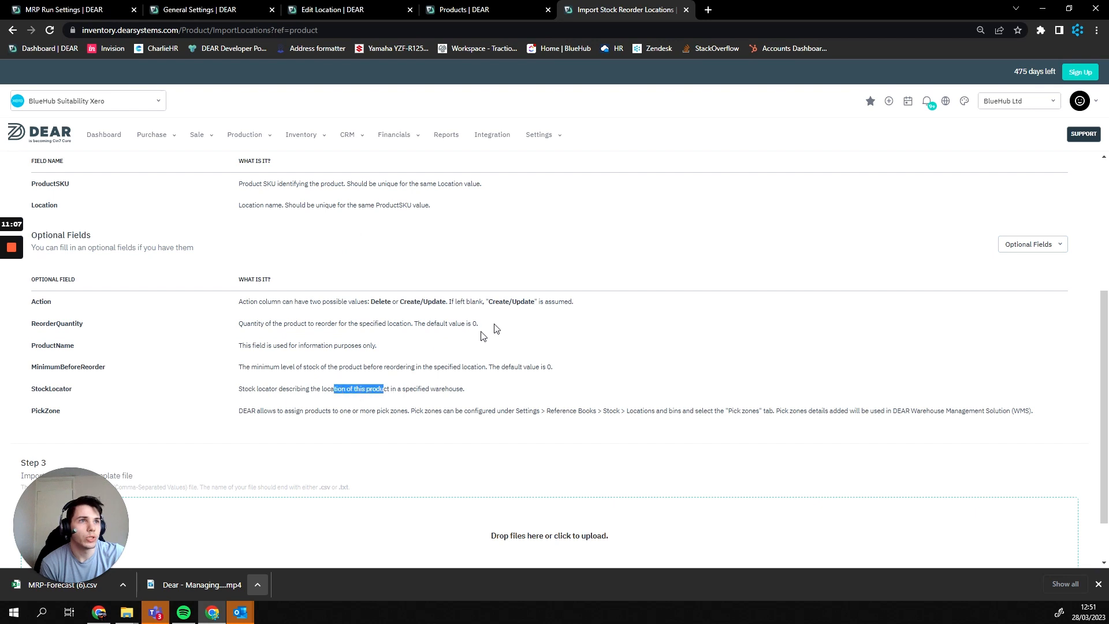
pyautogui.moveTo(479, 323); pyautogui.dragTo(311, 323)
pyautogui.click(473, 353)
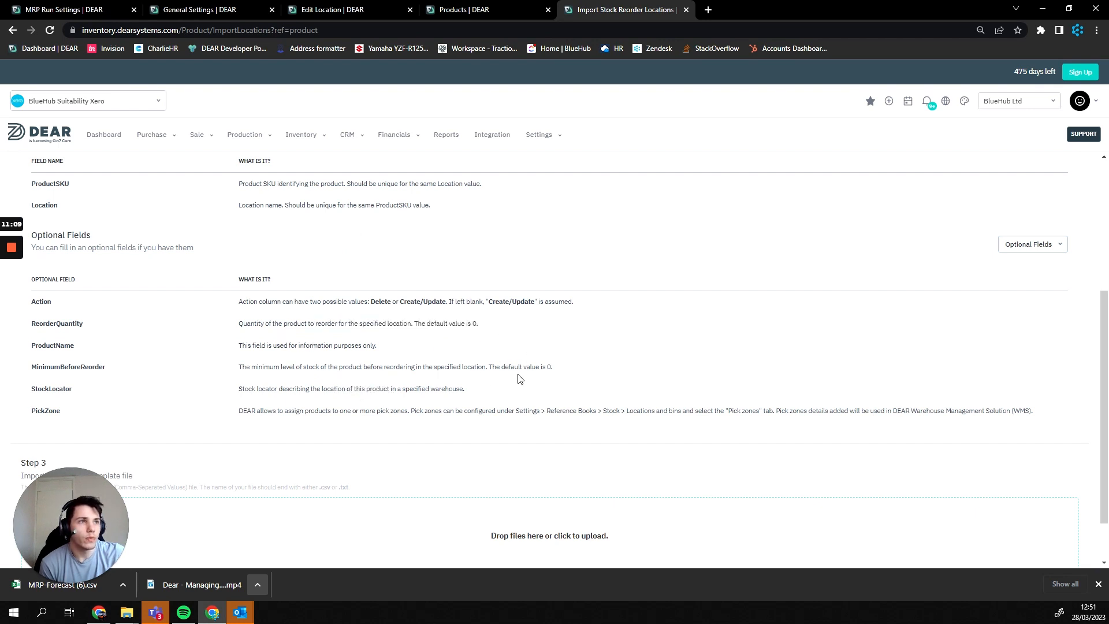
pyautogui.moveTo(589, 367); pyautogui.dragTo(362, 334)
pyautogui.click(485, 327)
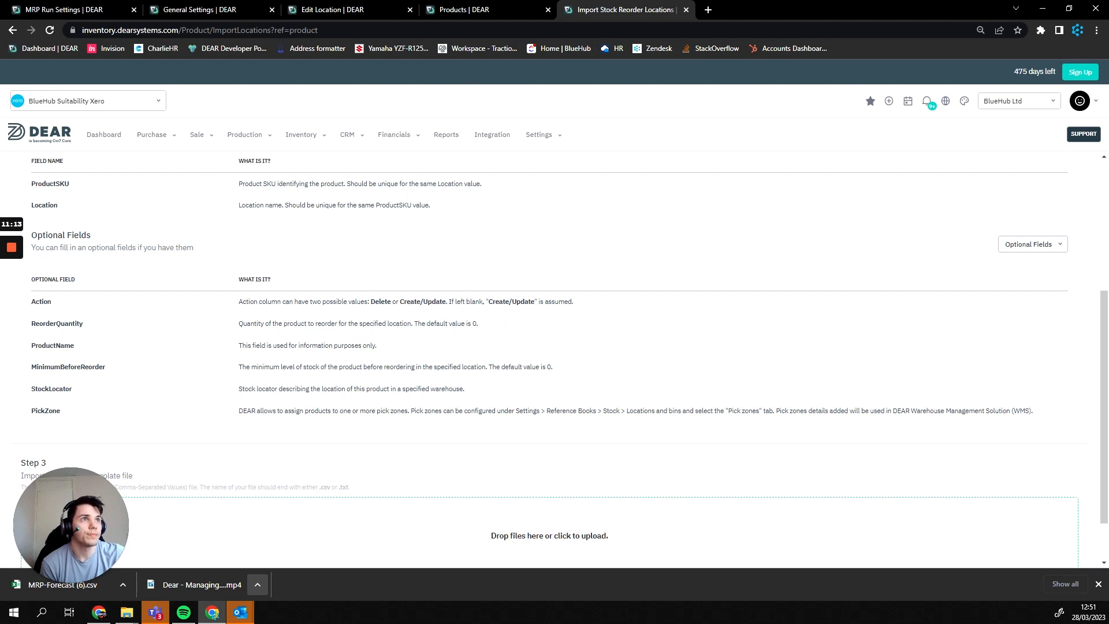
# Save the General Settings again, and start the MRP run for the MRP Example location.
pyautogui.click(482, 9)
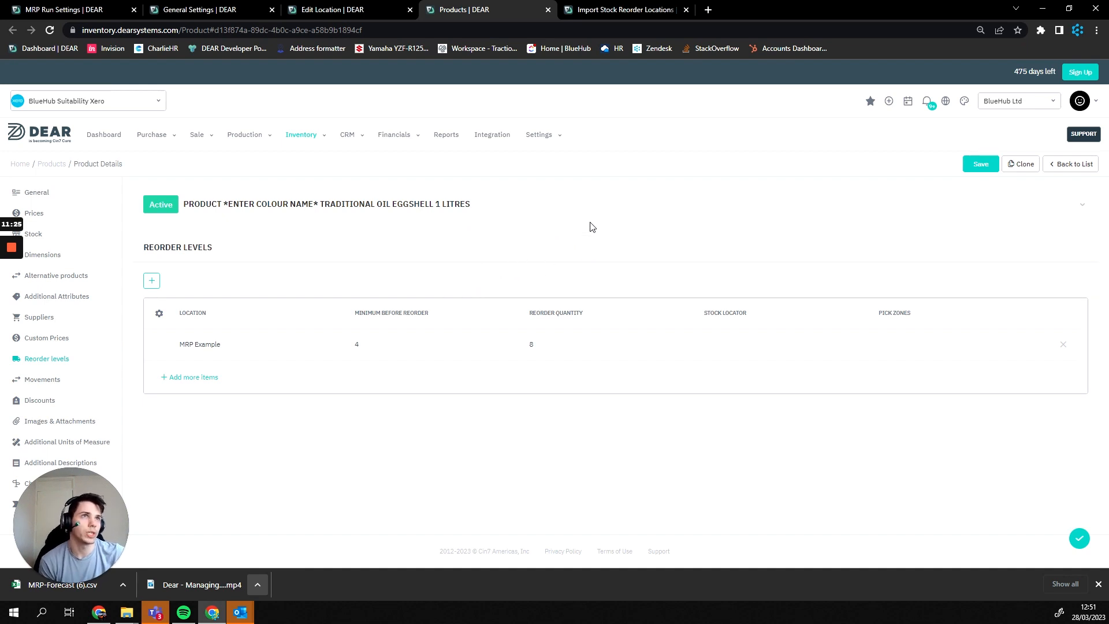
pyautogui.click(370, 7)
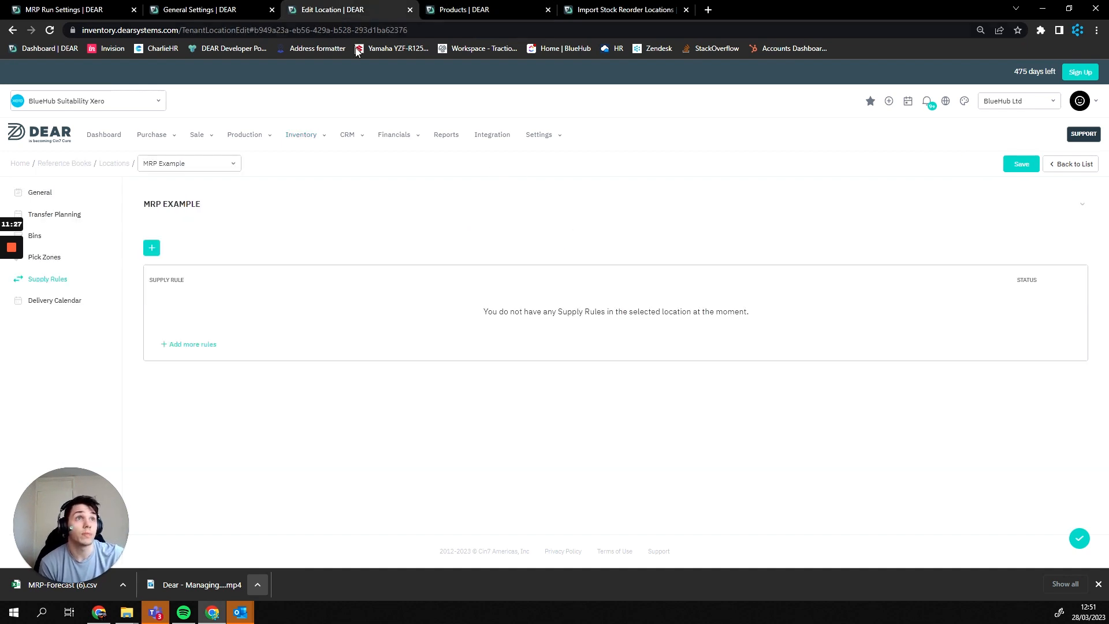
pyautogui.click(184, 8)
pyautogui.click(106, 11)
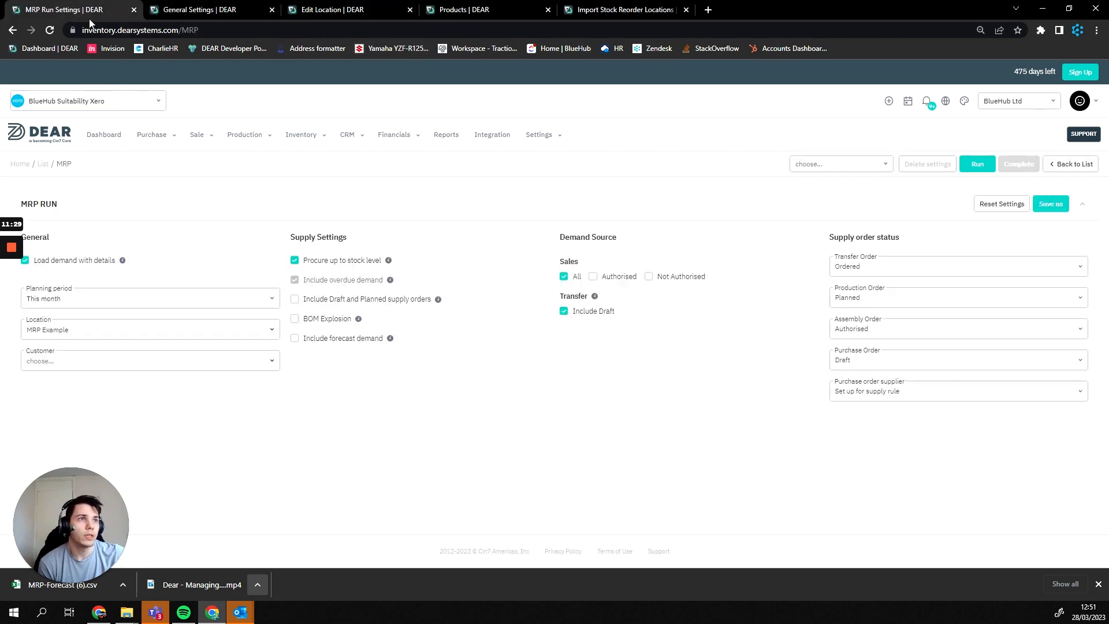
pyautogui.hotkey('ctrl', 'Tab')
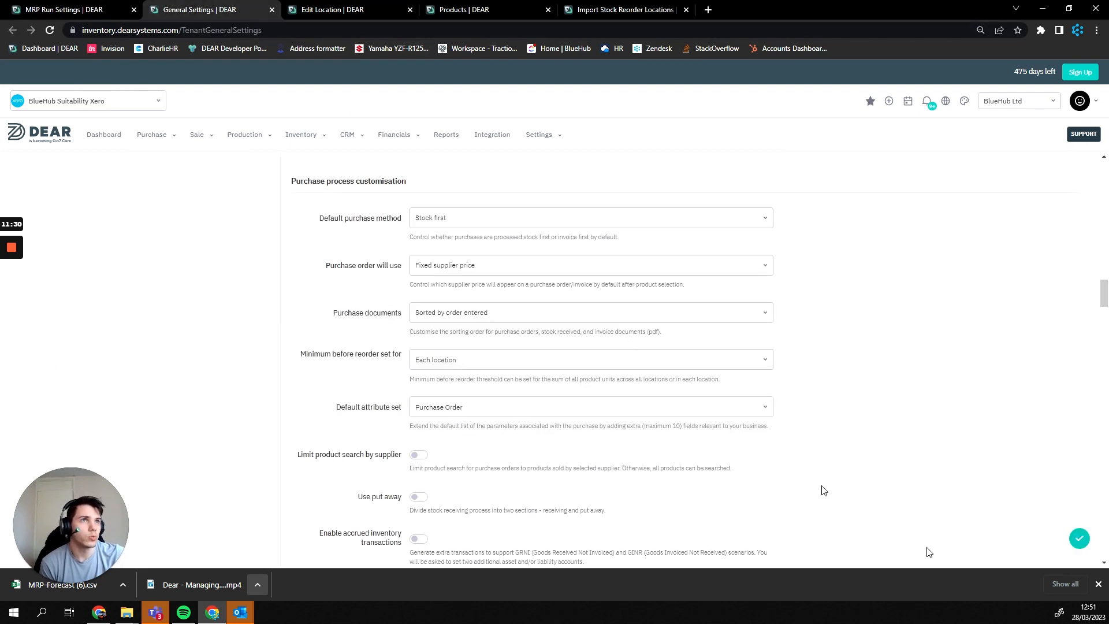
pyautogui.click(1081, 542)
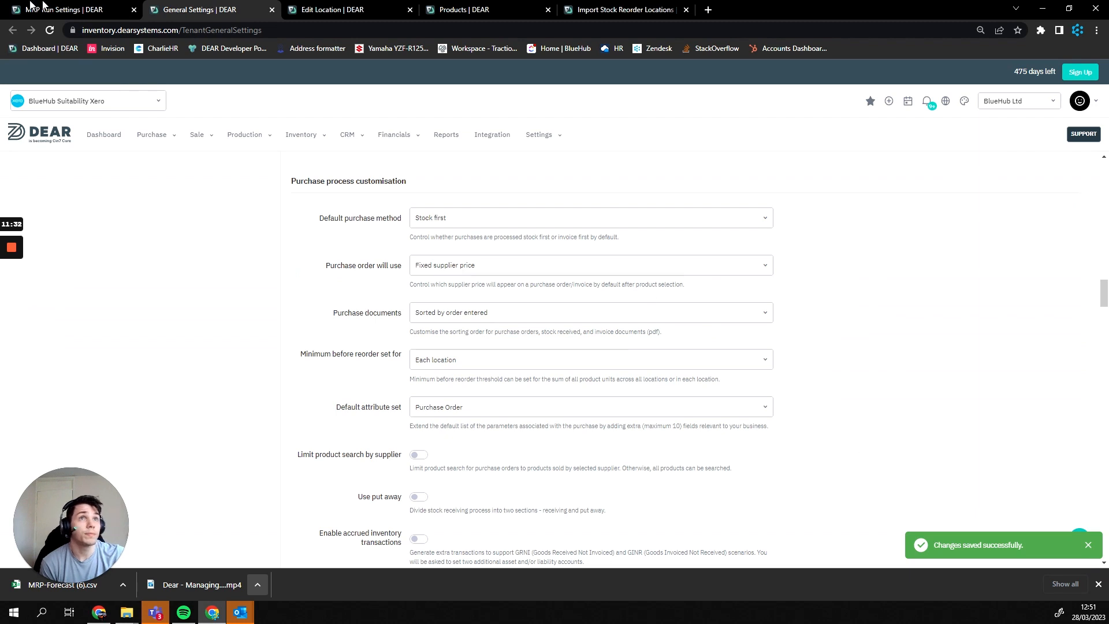
pyautogui.hotkey('ctrl', 'shift', 'Tab')
pyautogui.click(976, 165)
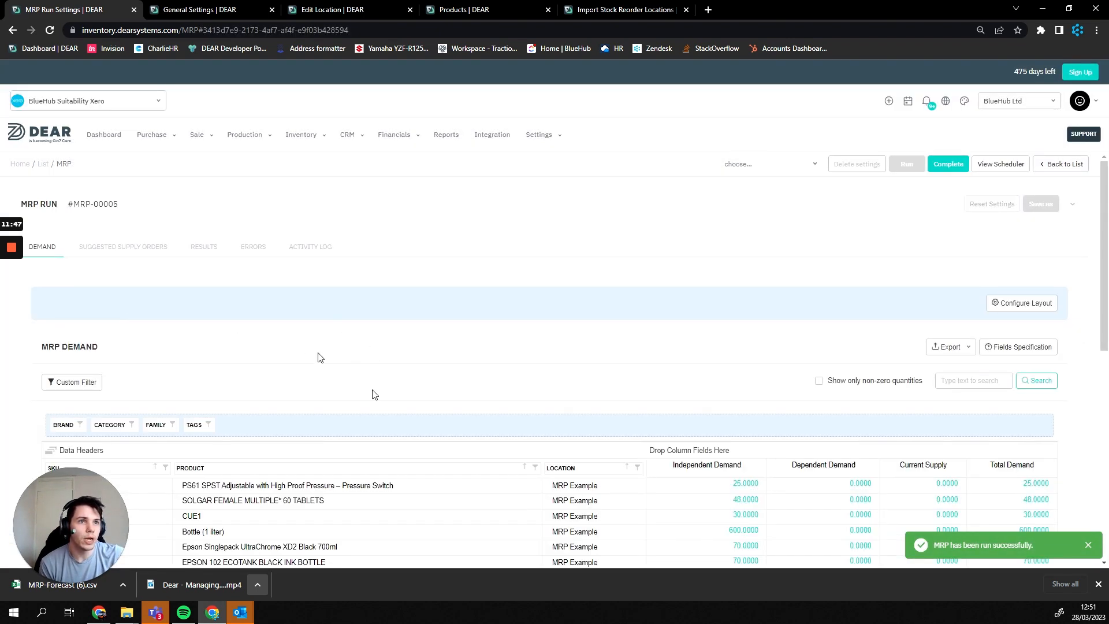
# Review the MRP demand table by product, comparing independent demand, dependent demand, current supply and total demand.
pyautogui.scroll(-1, 435, 376)
pyautogui.scroll(-1, 456, 378)
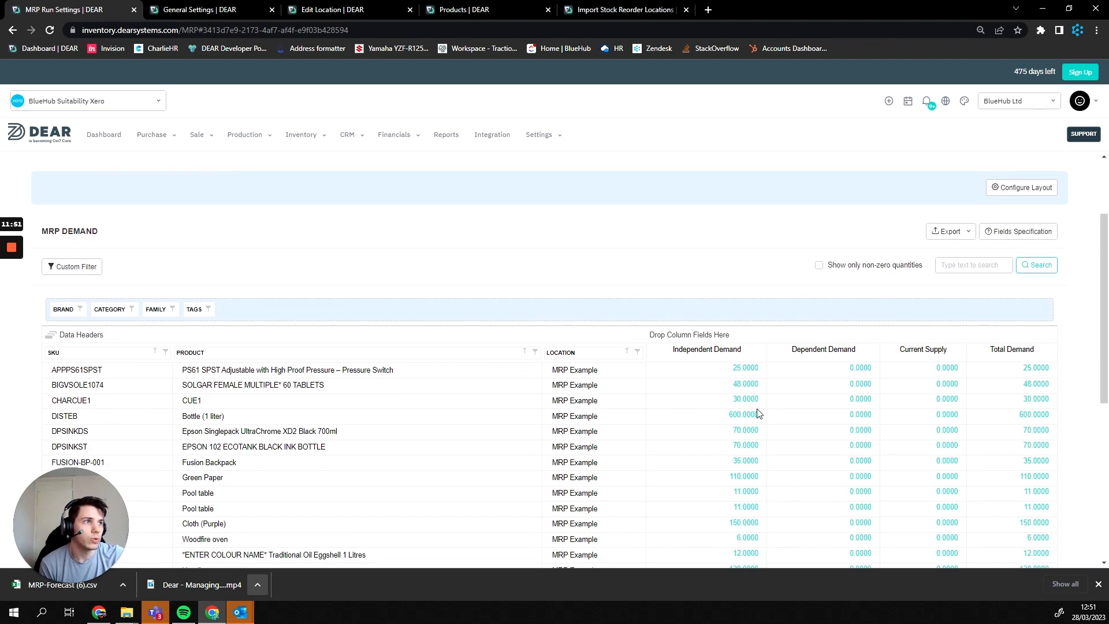
pyautogui.scroll(-1, 465, 343)
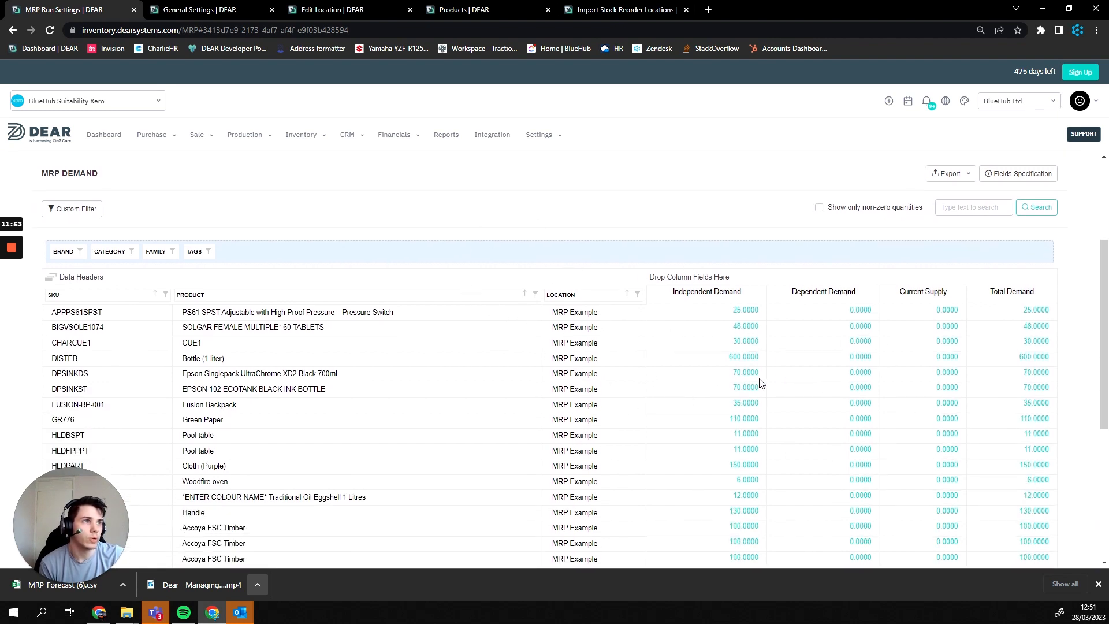
pyautogui.scroll(-1, 699, 379)
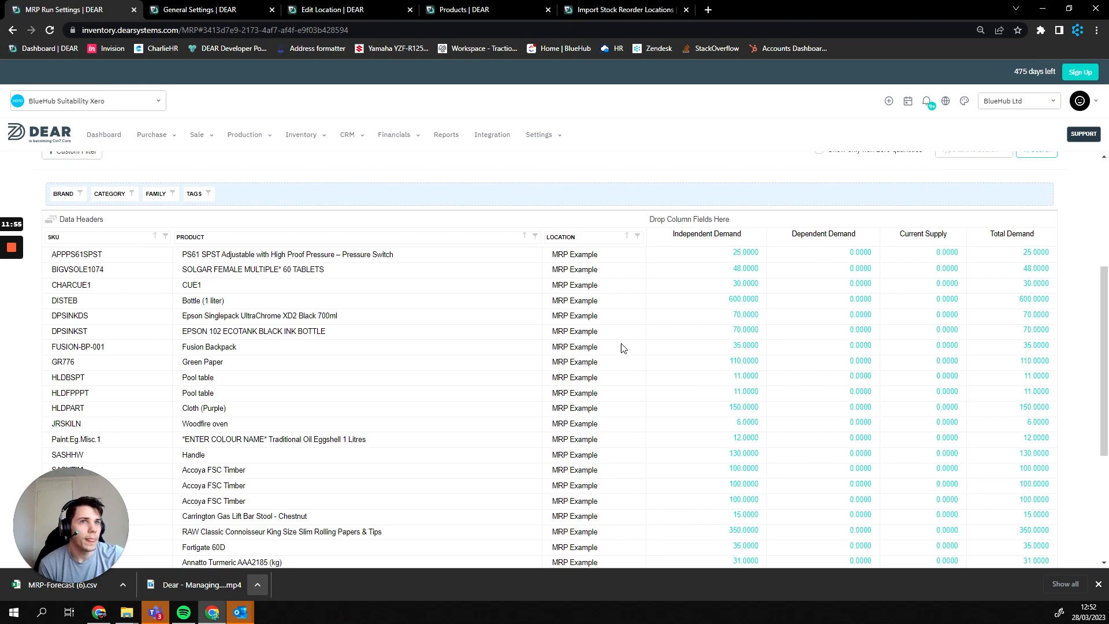
pyautogui.scroll(4, 623, 348)
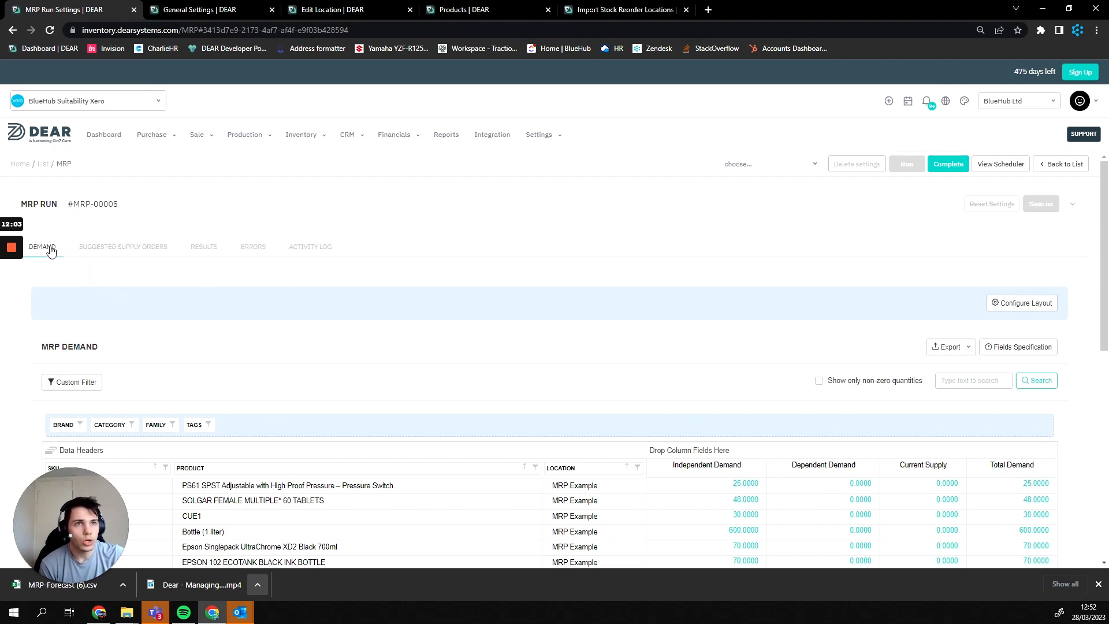
pyautogui.scroll(-2, 99, 324)
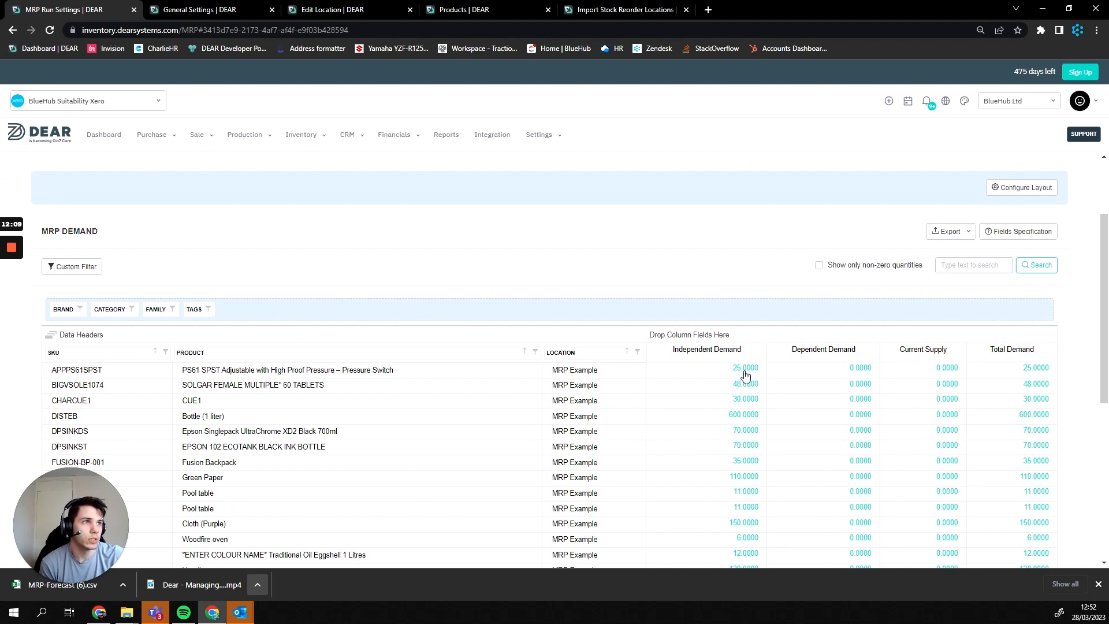
pyautogui.scroll(2, 483, 366)
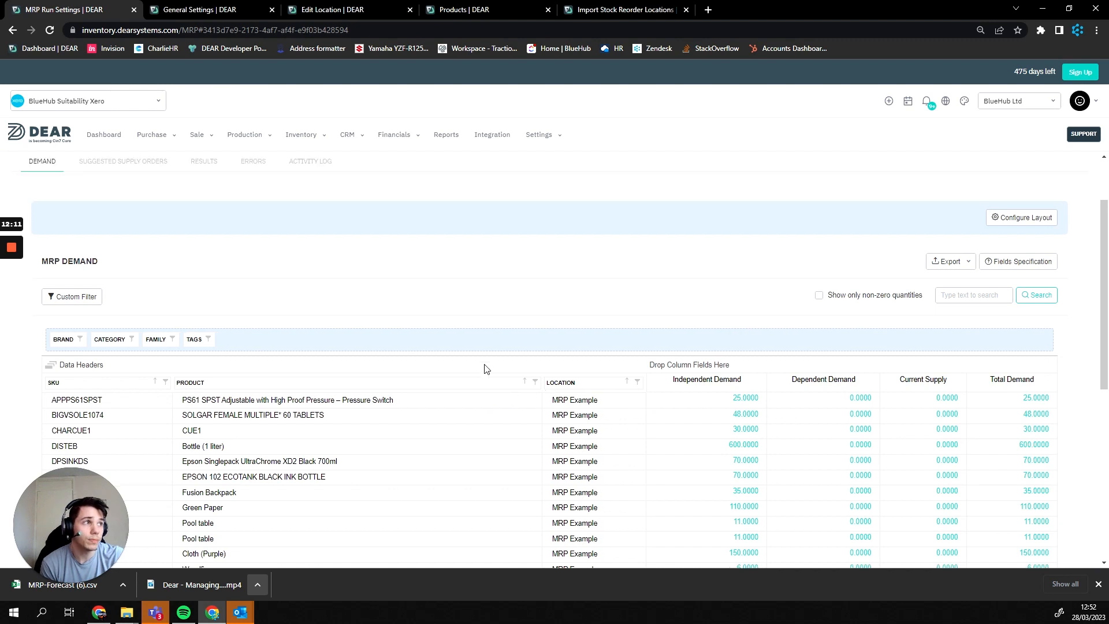
# Check the MRP run's suggested supply orders and its results for created supply orders.
pyautogui.click(128, 257)
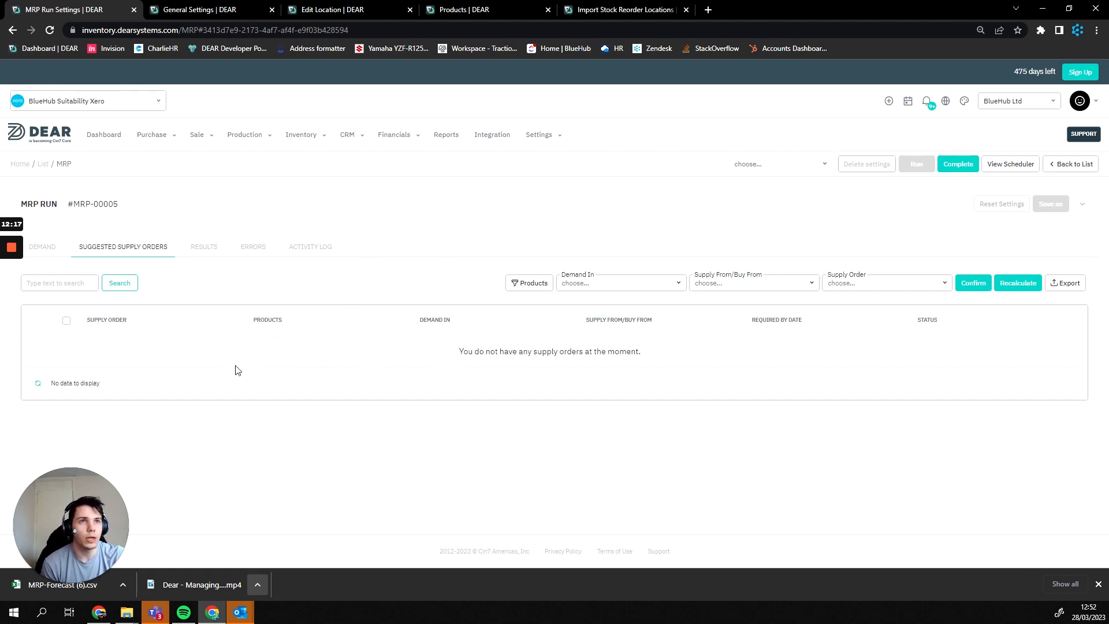
pyautogui.click(205, 249)
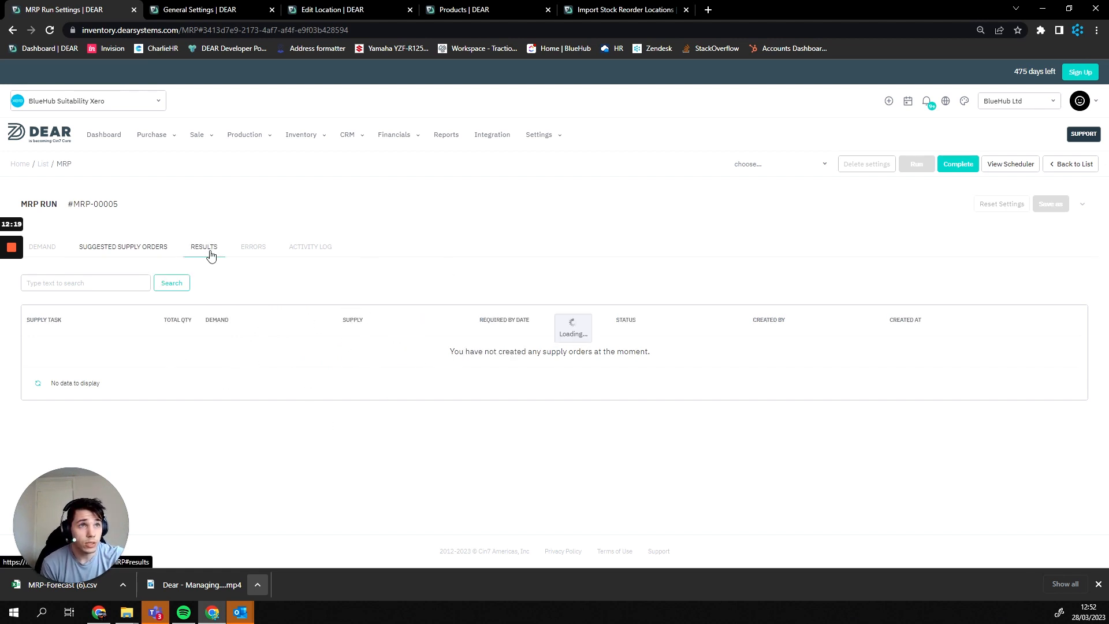
pyautogui.click(123, 249)
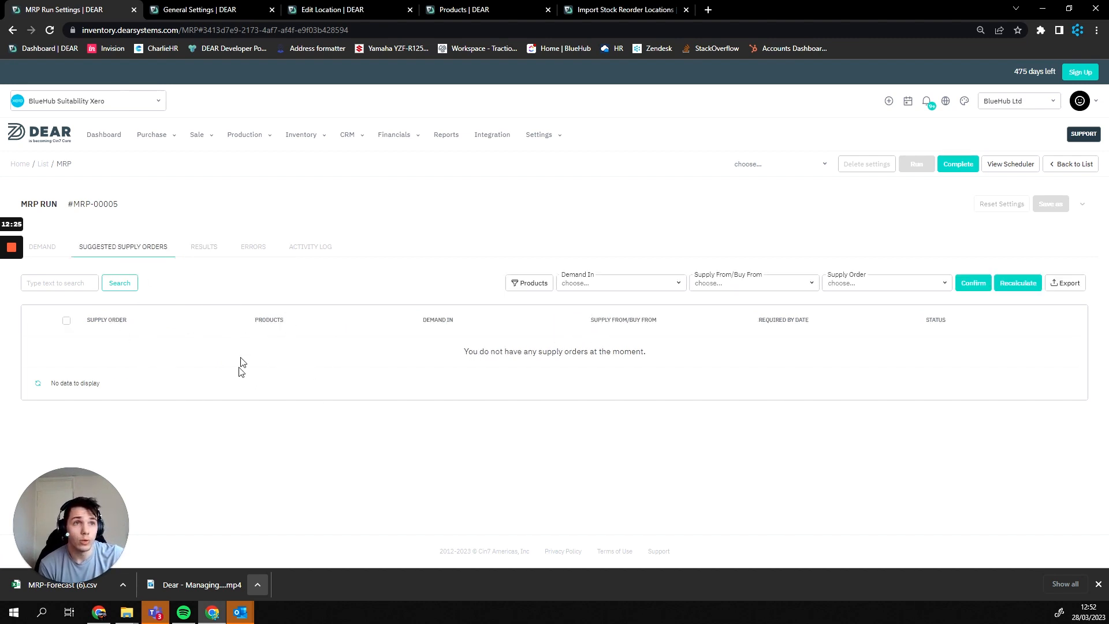
pyautogui.click(208, 247)
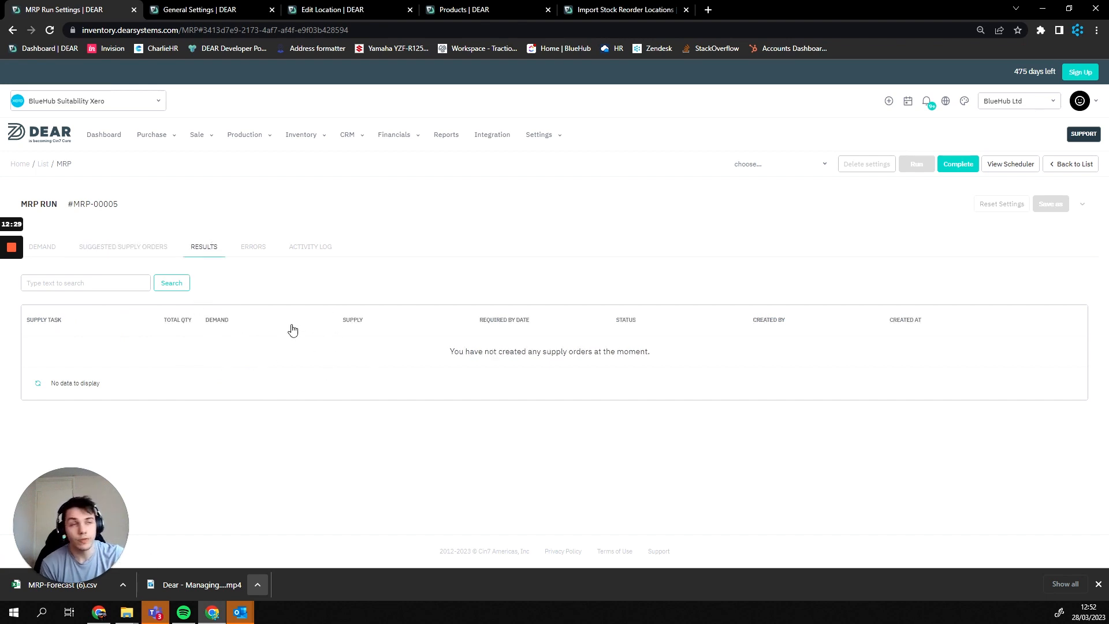
# Review the MRP run's error descriptions for the affected suppliers, locations and products.
pyautogui.click(253, 248)
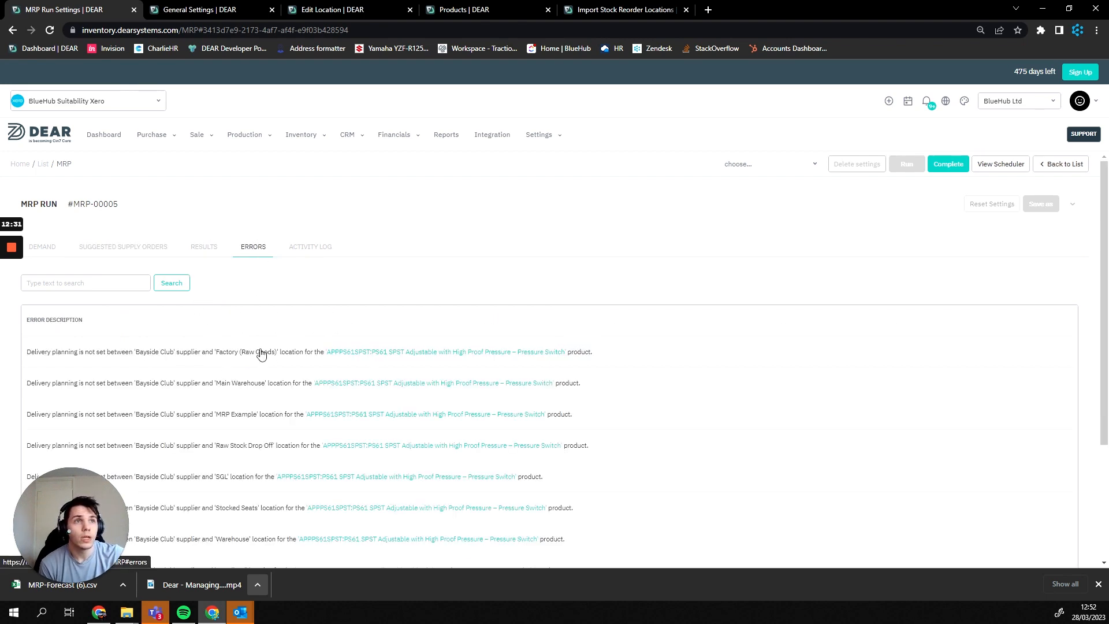
pyautogui.scroll(-1, 485, 411)
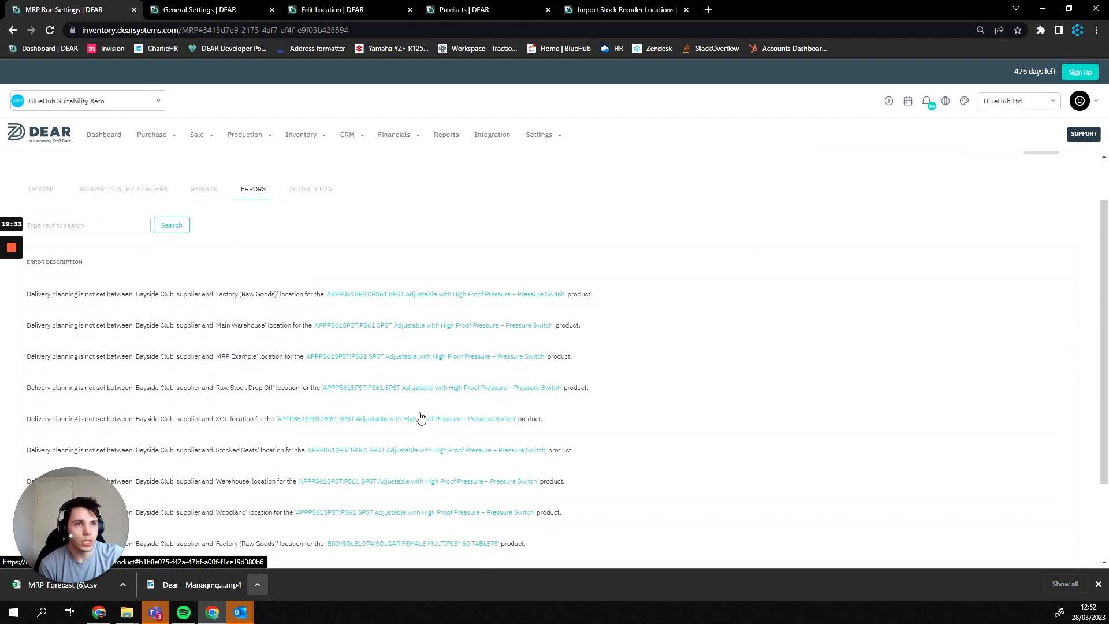
pyautogui.scroll(-1, 405, 424)
pyautogui.scroll(1, 361, 434)
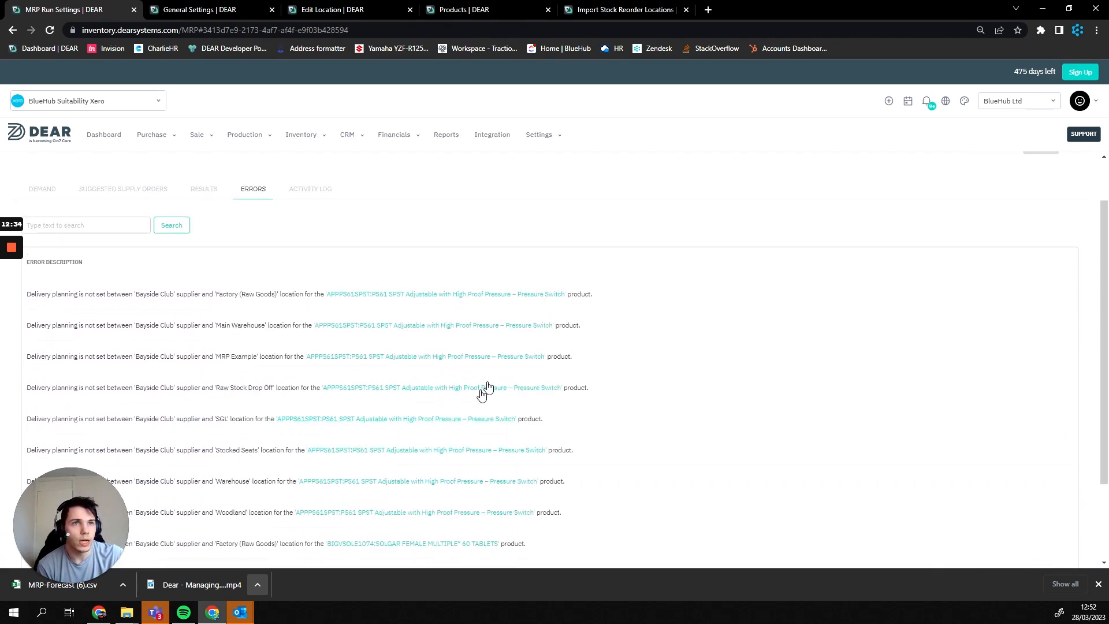
# Check the MRP run's activity log, and look through the demand quantities of the products at the MRP Example location.
pyautogui.scroll(1, 485, 388)
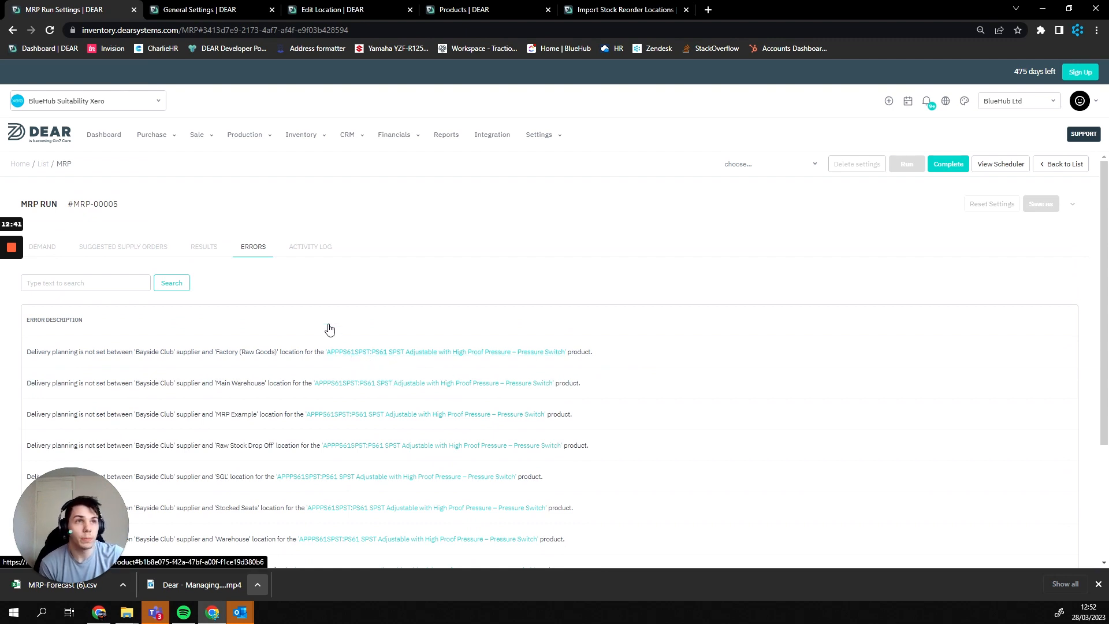
pyautogui.click(311, 249)
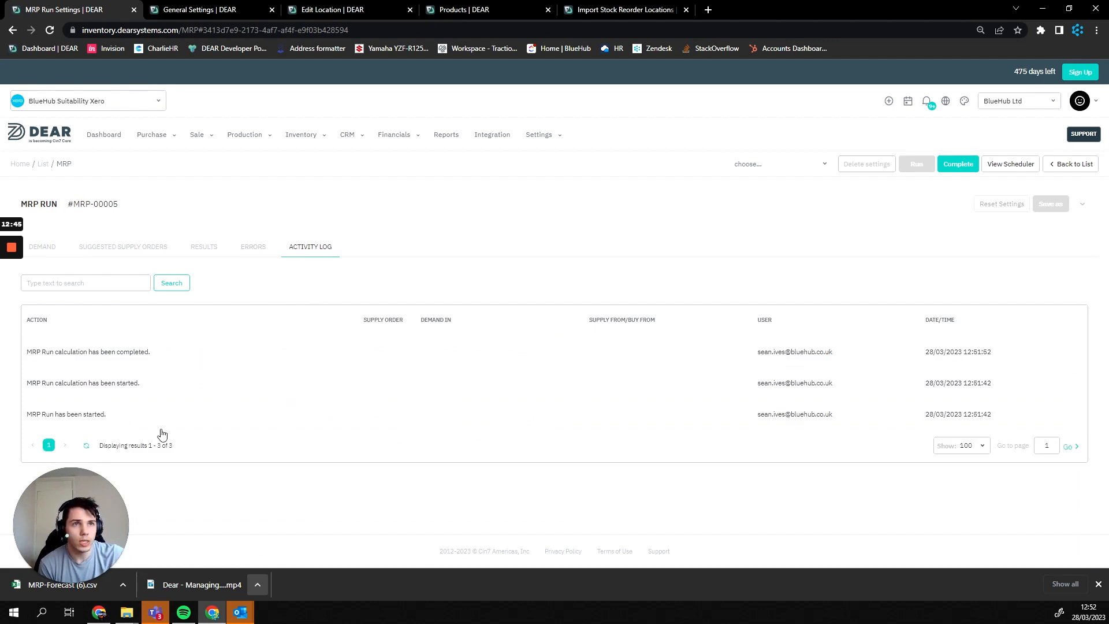
pyautogui.click(42, 247)
pyautogui.scroll(-3, 342, 354)
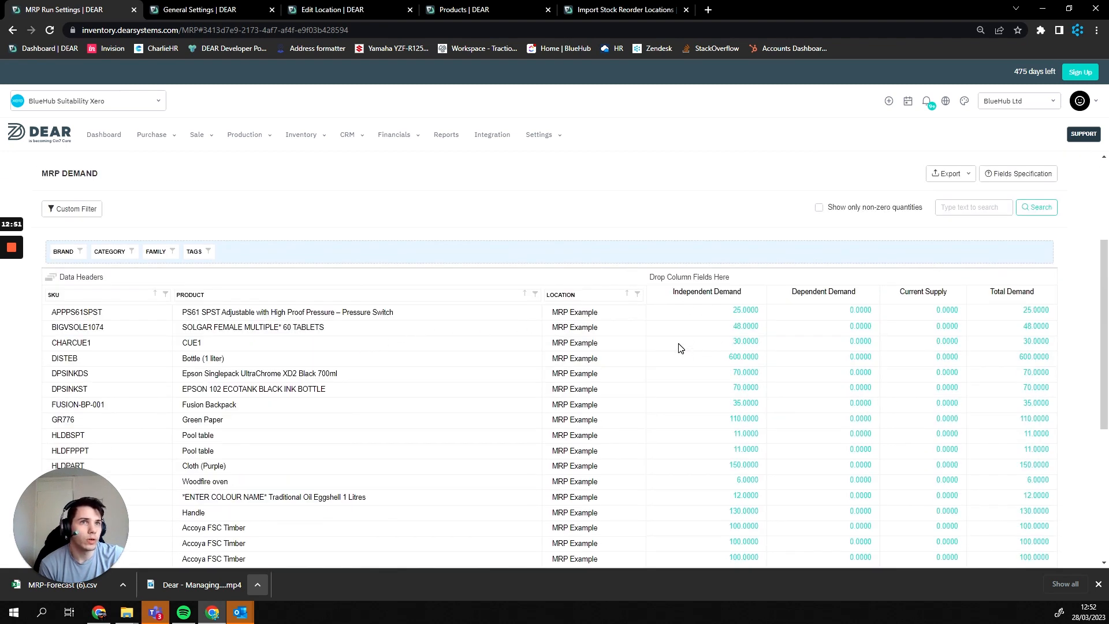
pyautogui.scroll(-5, 680, 349)
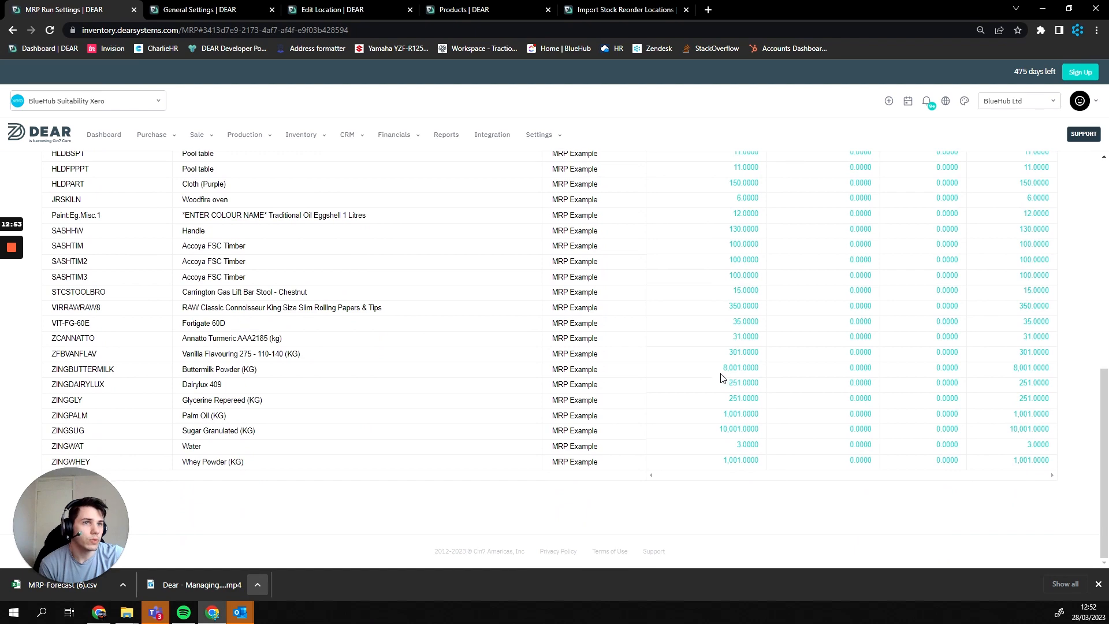
pyautogui.scroll(3, 729, 404)
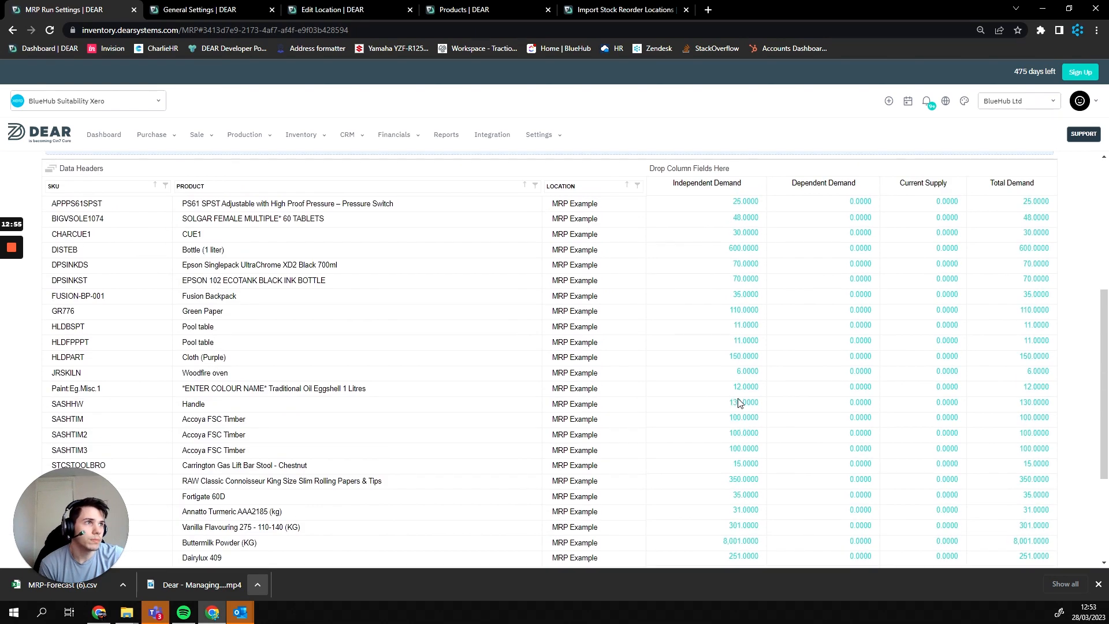
pyautogui.scroll(1, 739, 410)
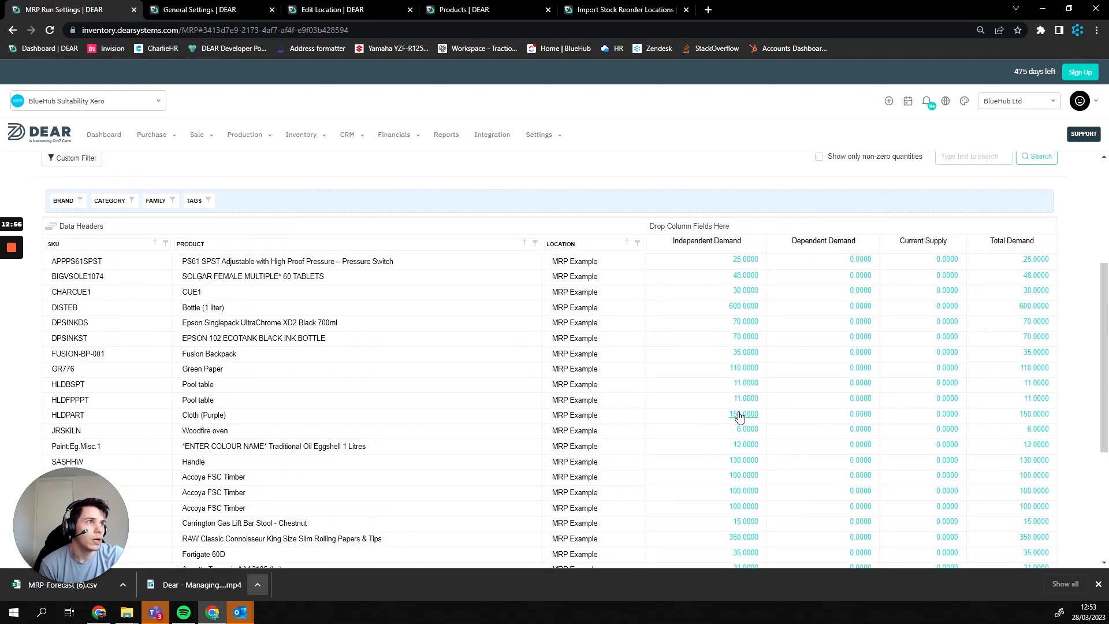
pyautogui.scroll(1, 741, 418)
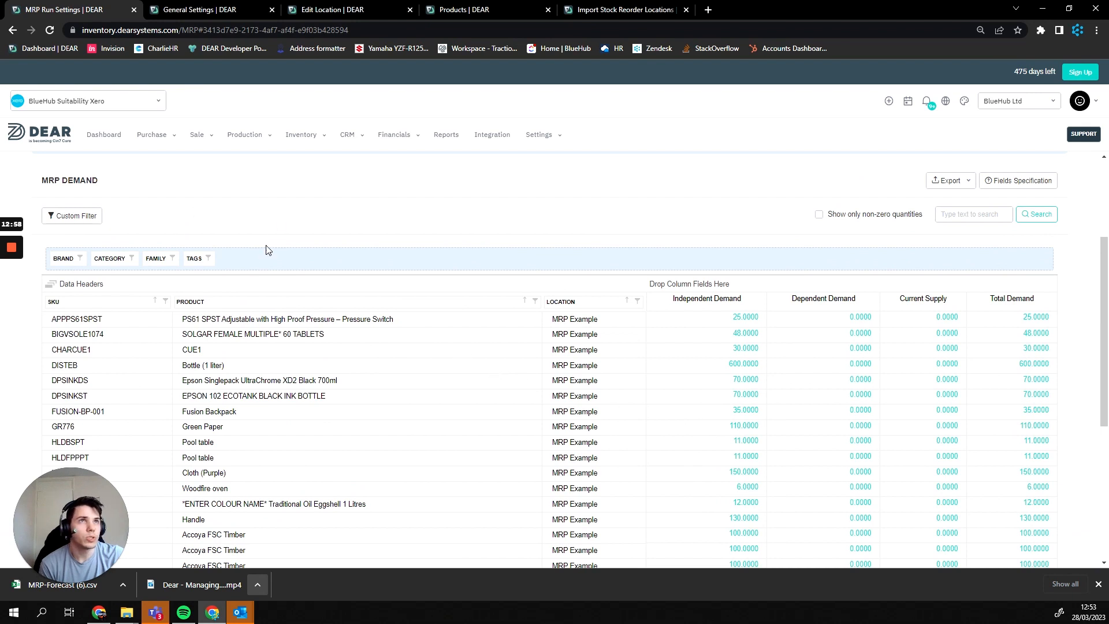
# Copy the SKU of the Traditional Oil Eggshell 1 Litres product from its general details.
pyautogui.click(457, 9)
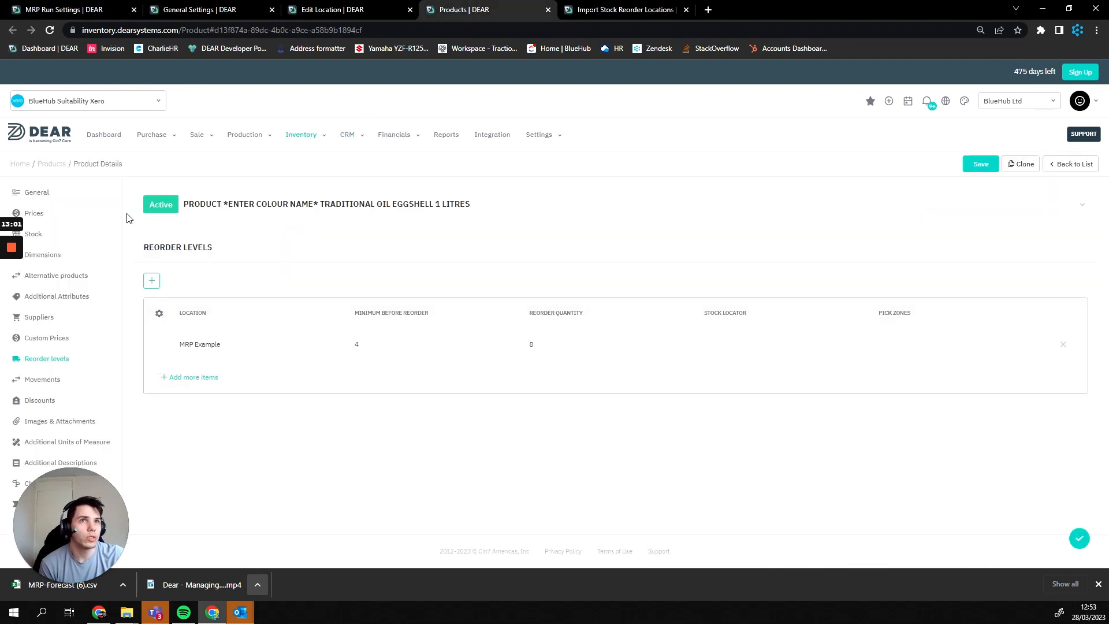
pyautogui.click(39, 192)
pyautogui.moveTo(96, 234); pyautogui.dragTo(99, 227)
pyautogui.hotkey('ctrl', 'c')
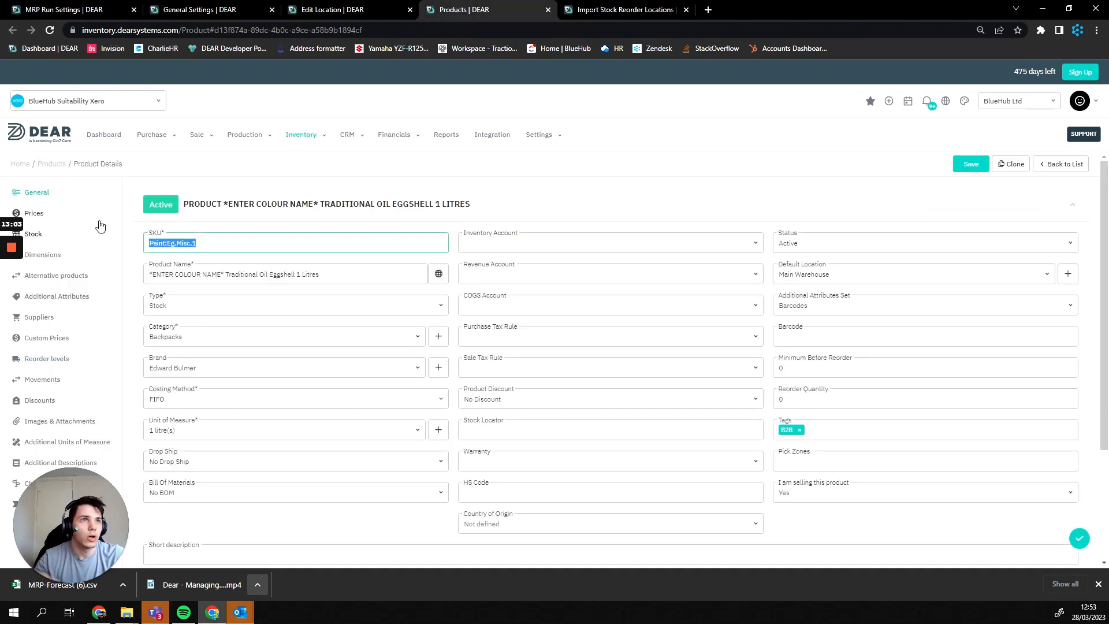
# Search the MRP run's demand table for SKU Paint:Eg.Misc.1.
pyautogui.click(87, 9)
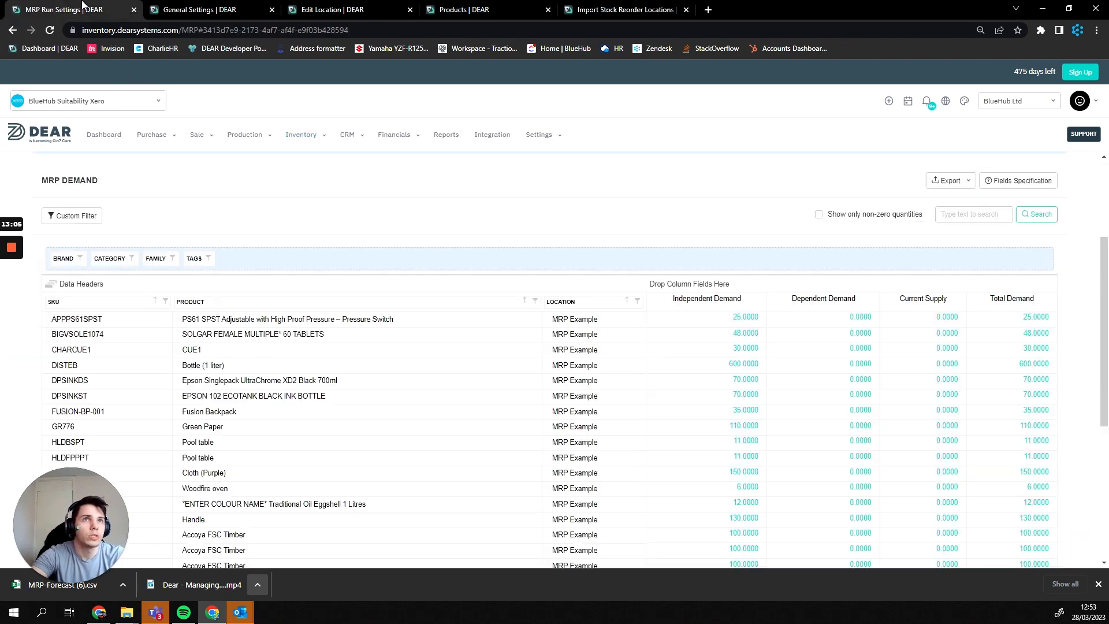
pyautogui.scroll(1, 297, 316)
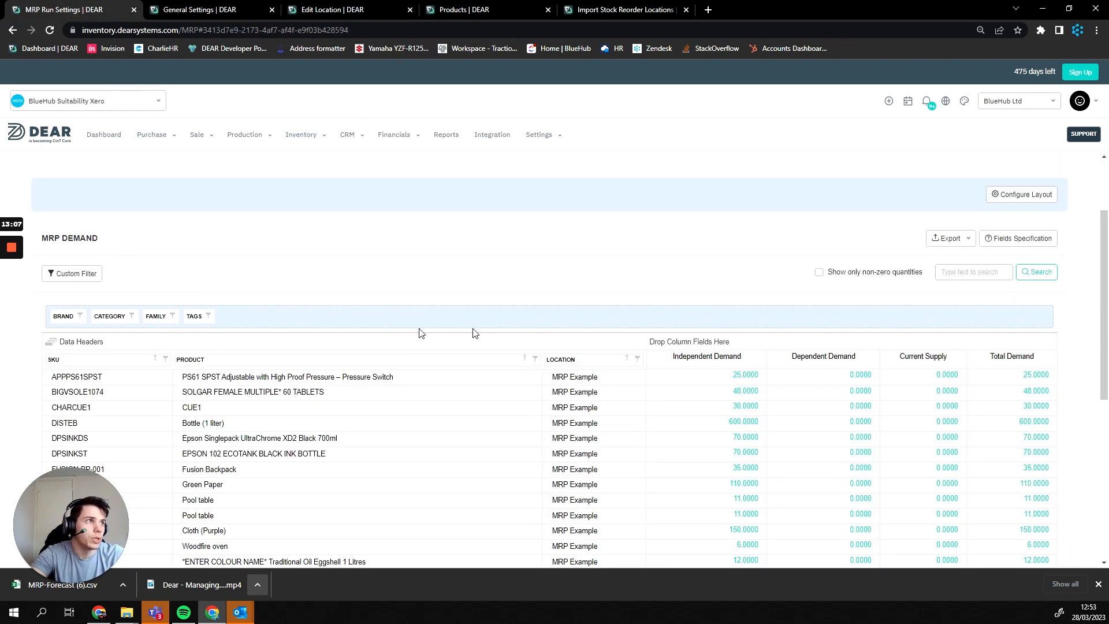
pyautogui.click(976, 273)
pyautogui.hotkey('ctrl', 'v')
pyautogui.click(1037, 272)
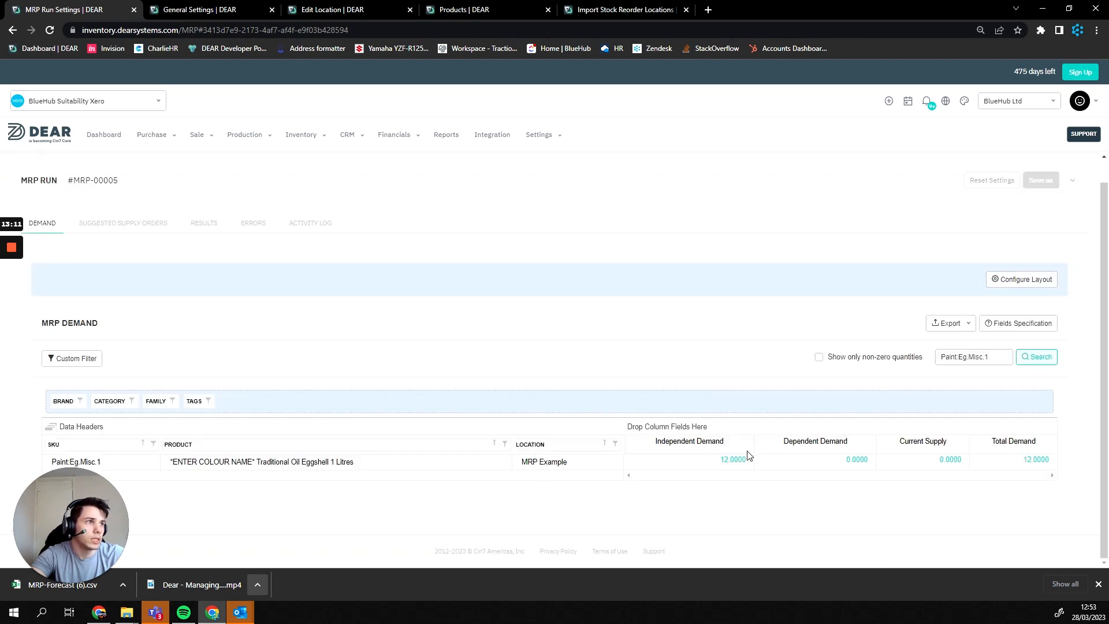
# Copy the SKU from the demand search and clear the search to list all products again.
pyautogui.tripleClick(973, 357)
pyautogui.hotkey('ctrl', 'c')
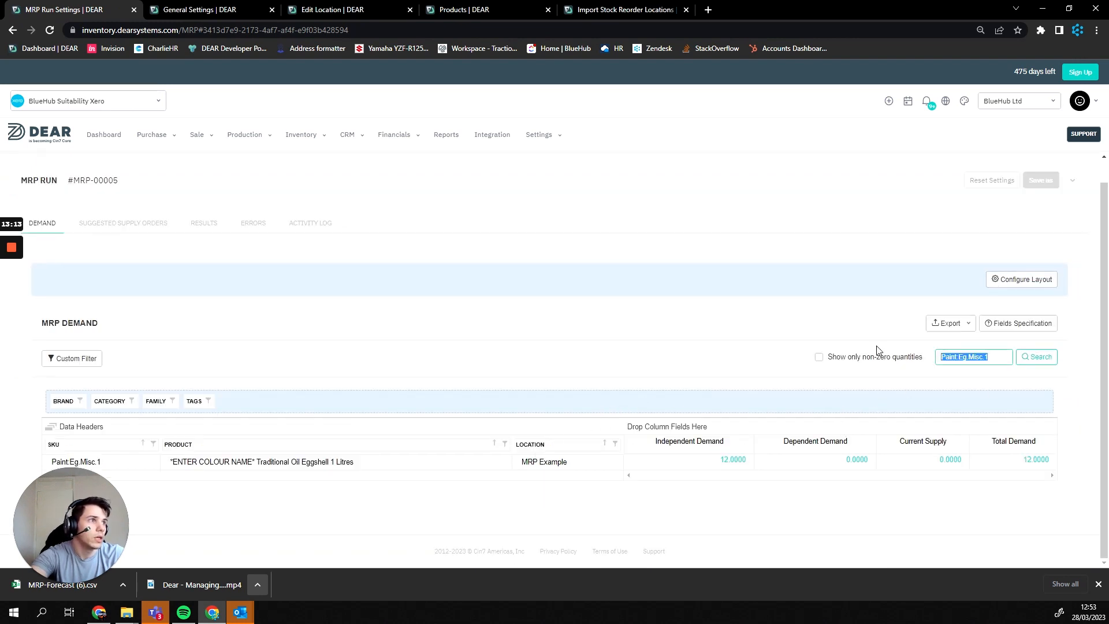
pyautogui.press('BackSpace')
pyautogui.press('Return')
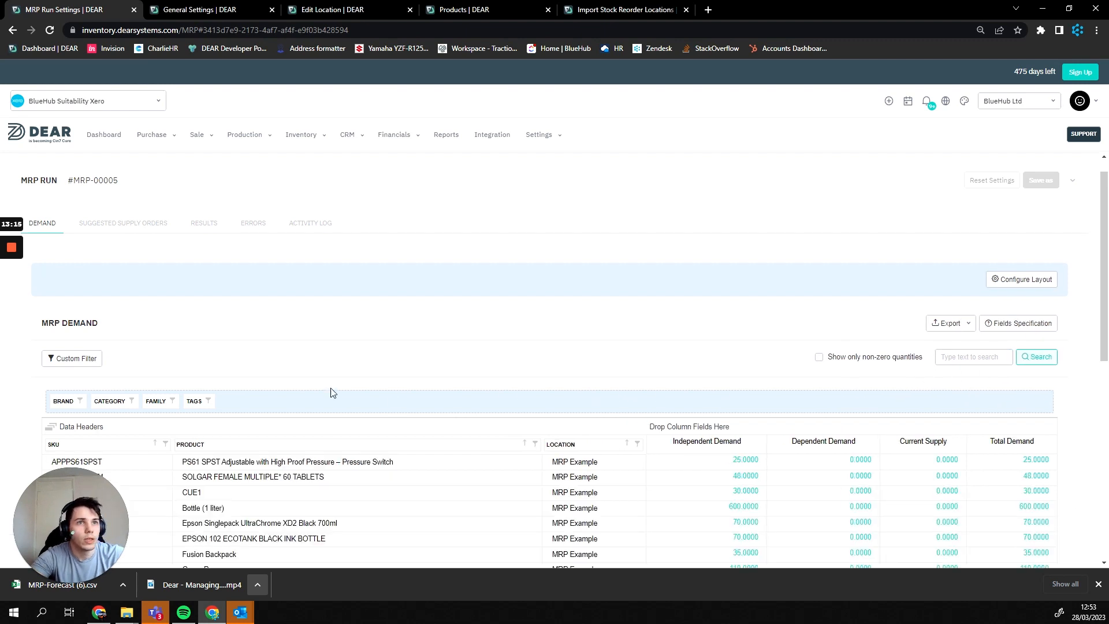
# Try to filter the demand table's SKU column to Paint:Eg.Misc.1 while all SKUs are still ticked.
pyautogui.scroll(-2, 330, 389)
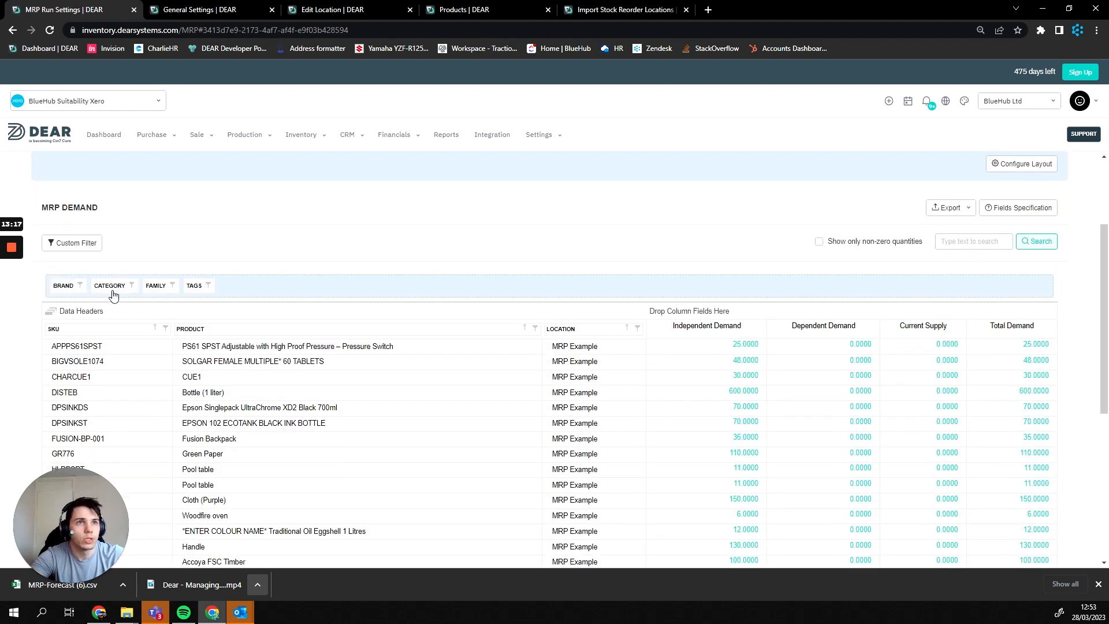
pyautogui.click(166, 329)
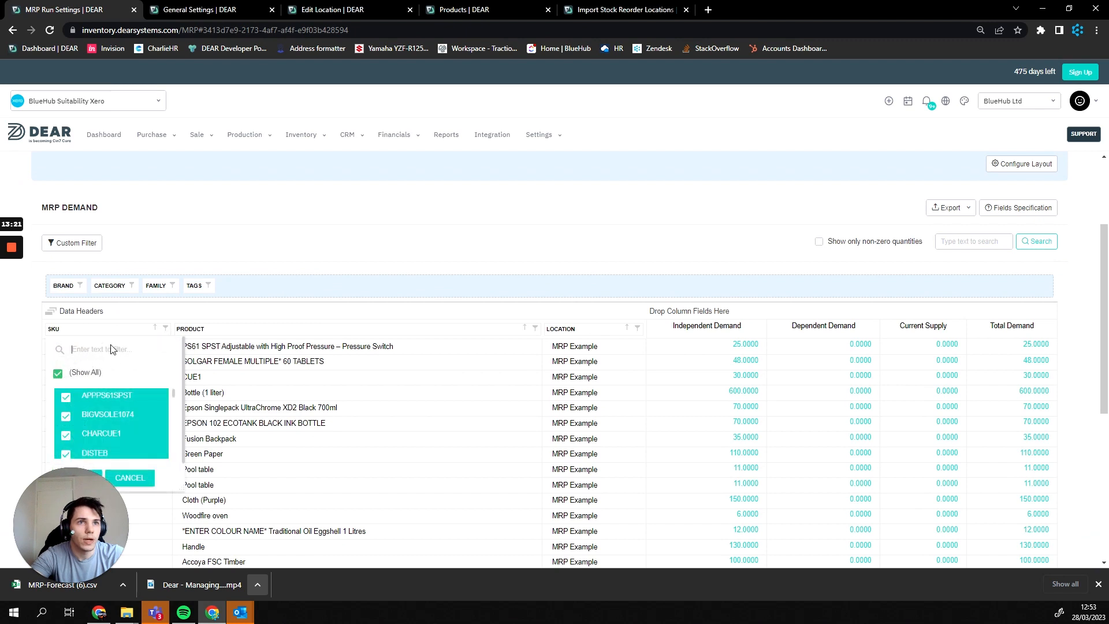
pyautogui.hotkey('ctrl', 'v')
pyautogui.moveTo(64, 501); pyautogui.dragTo(154, 502)
pyautogui.click(79, 478)
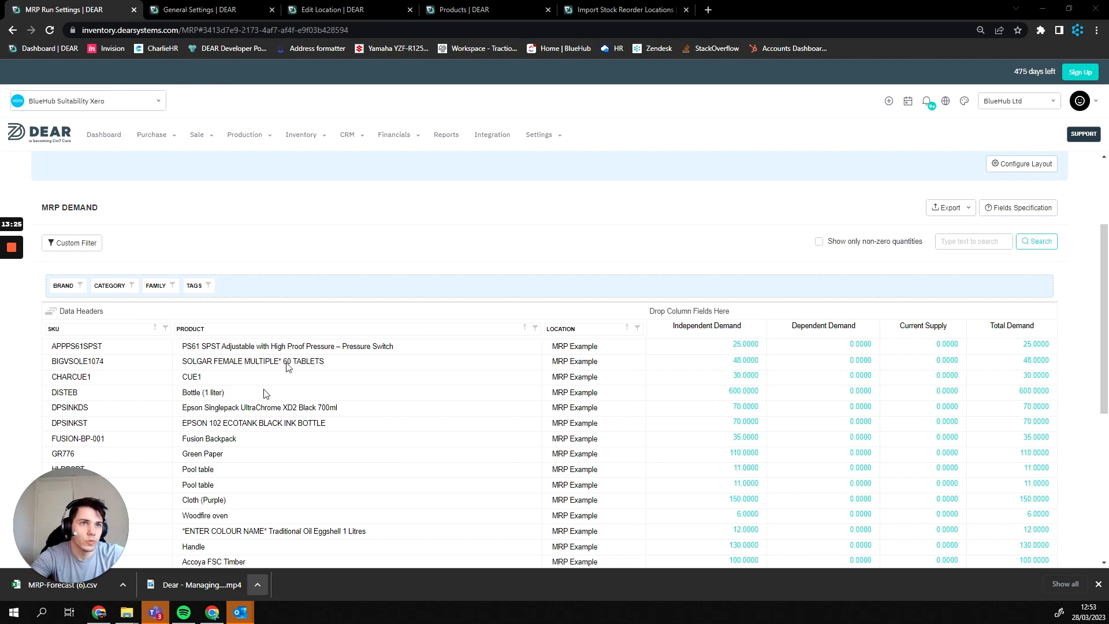
pyautogui.click(330, 233)
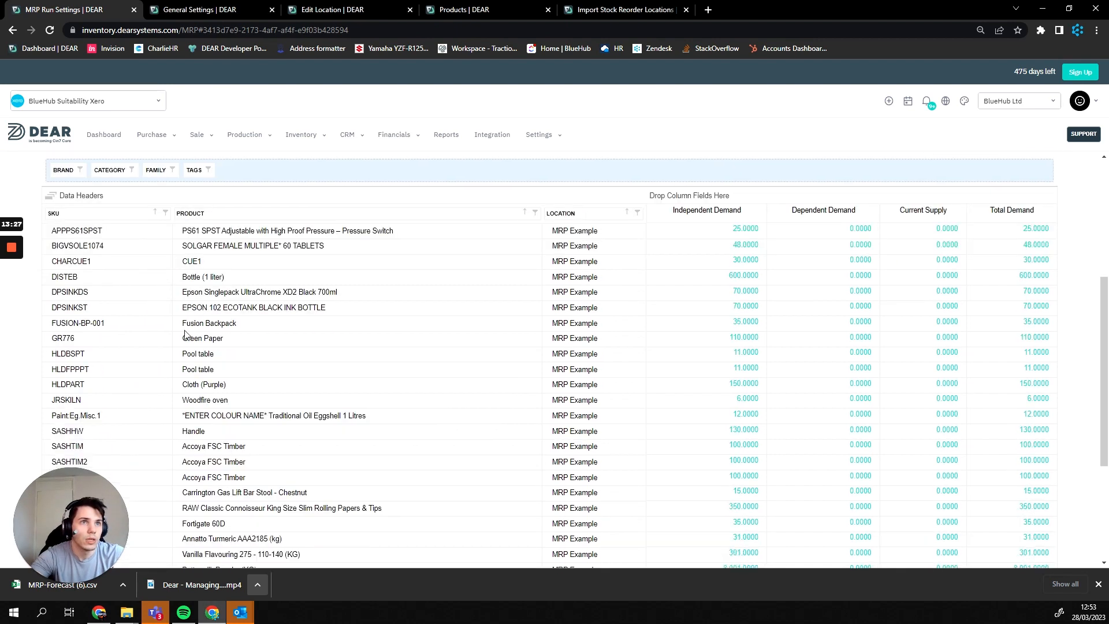
pyautogui.scroll(-2, 155, 338)
pyautogui.click(165, 214)
pyautogui.write('Paint:Eg.Misc.1')
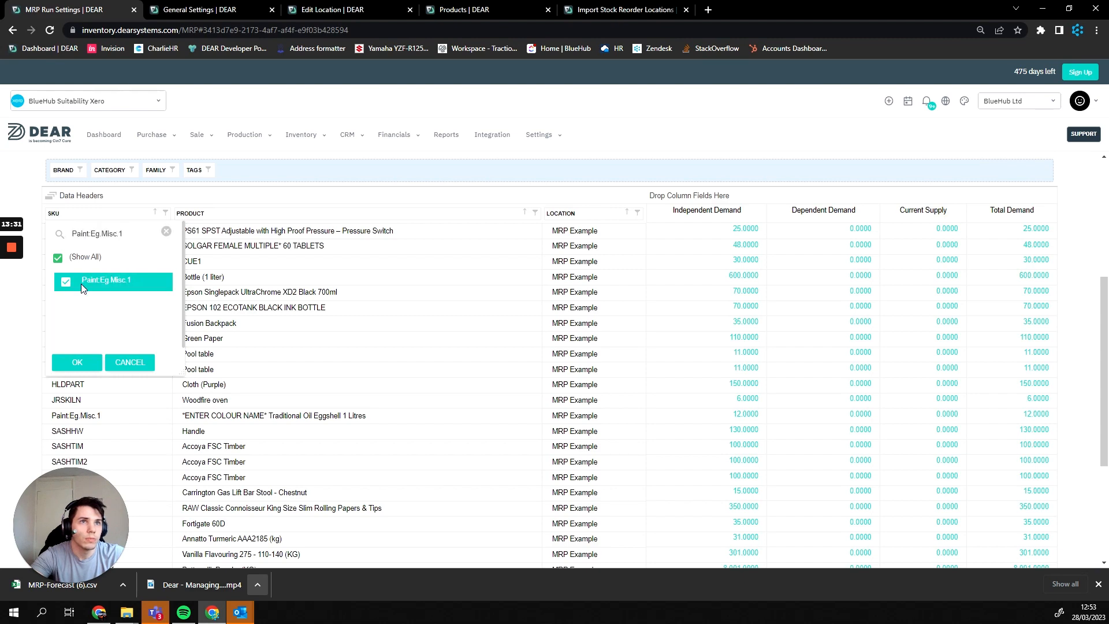
pyautogui.click(77, 363)
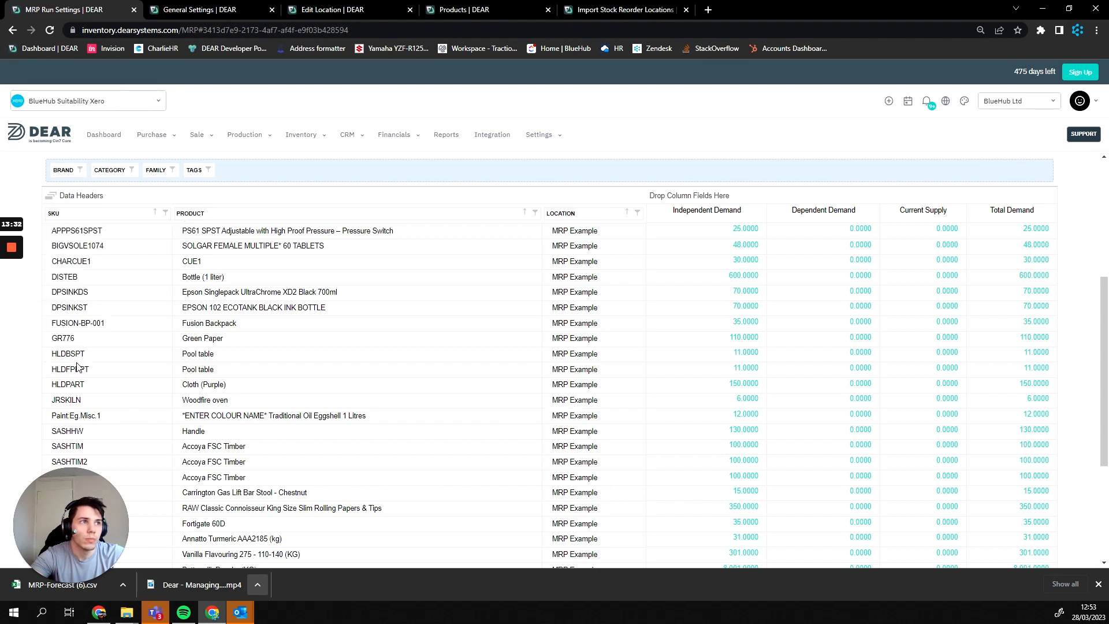
# Filter the demand table's SKU column to only Paint:Eg.Misc.1 by first deselecting all SKUs, and check its independent demand.
pyautogui.scroll(2, 102, 350)
pyautogui.moveTo(81, 312)
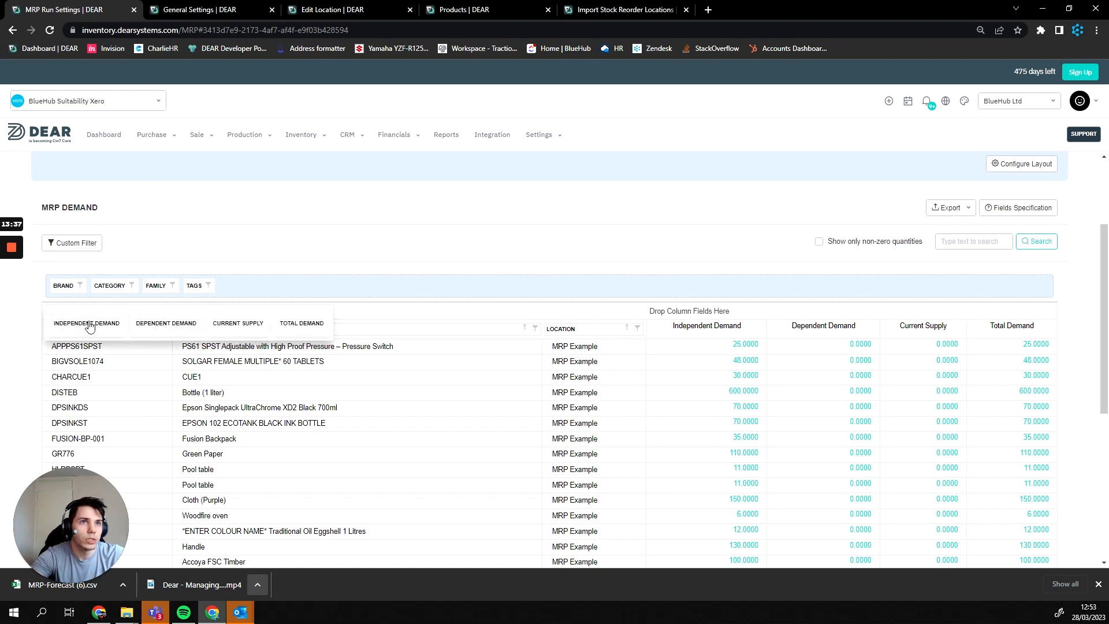
pyautogui.click(166, 328)
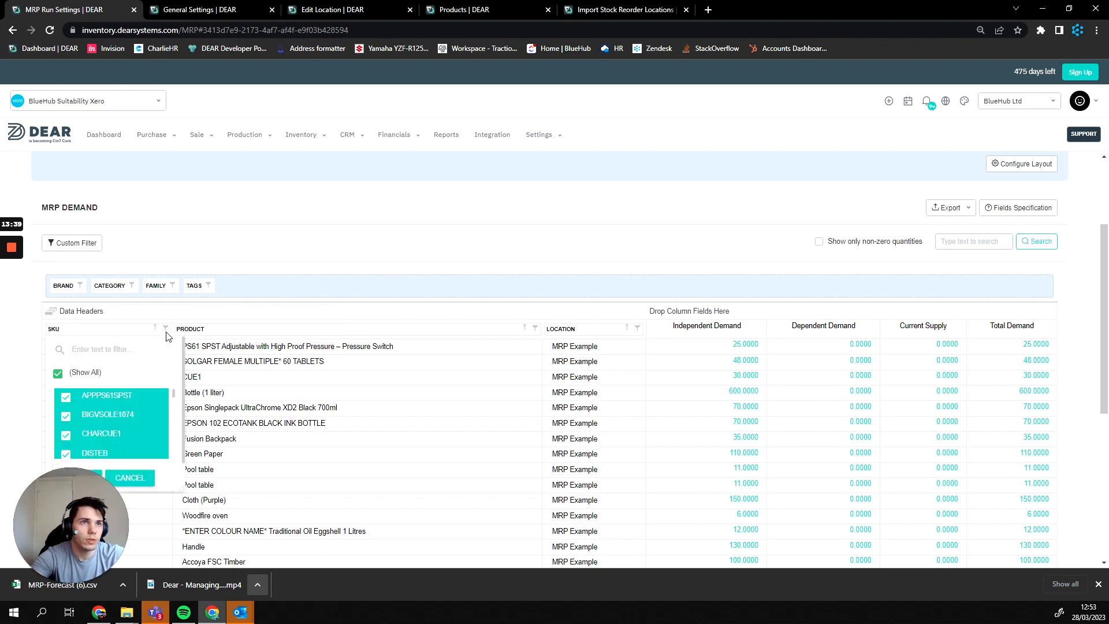
pyautogui.click(74, 371)
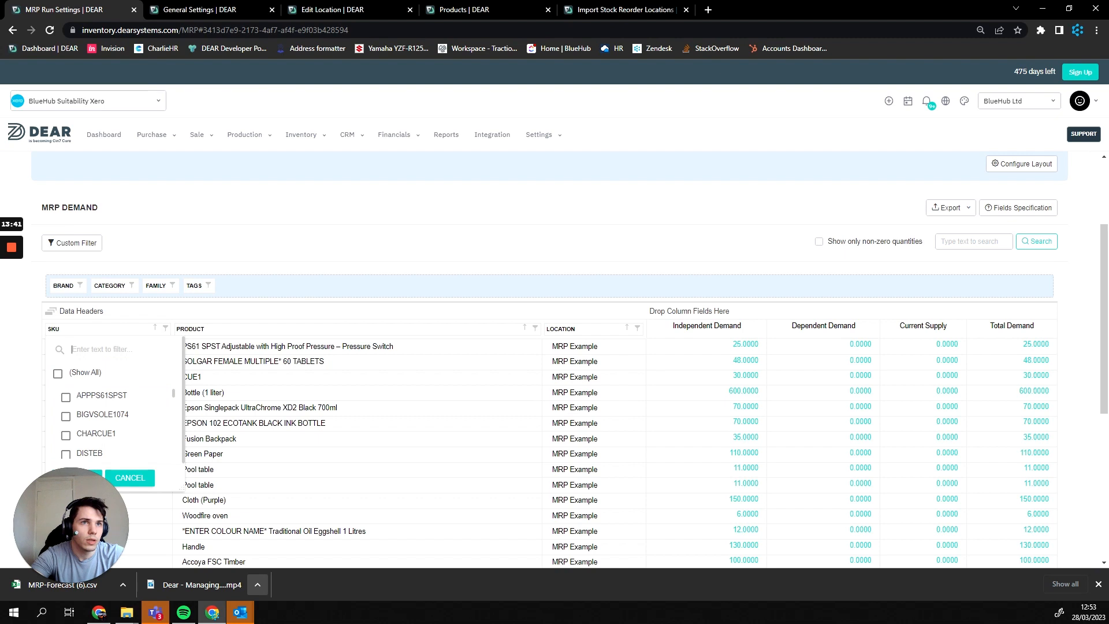
pyautogui.write('Paint:Eg.Misc.1')
pyautogui.click(93, 398)
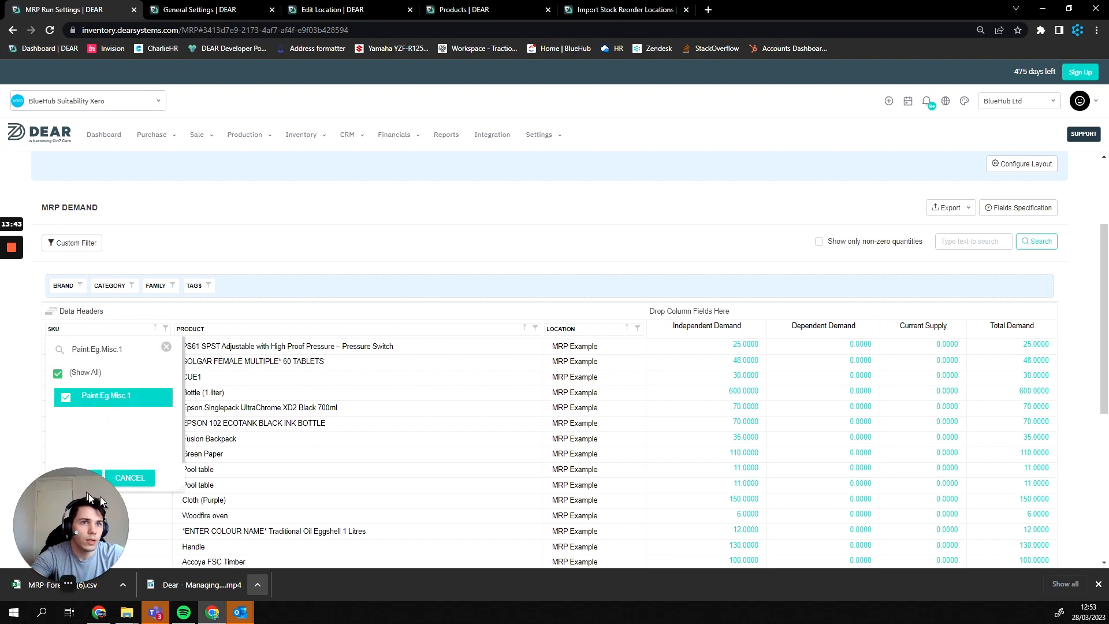
pyautogui.click(78, 478)
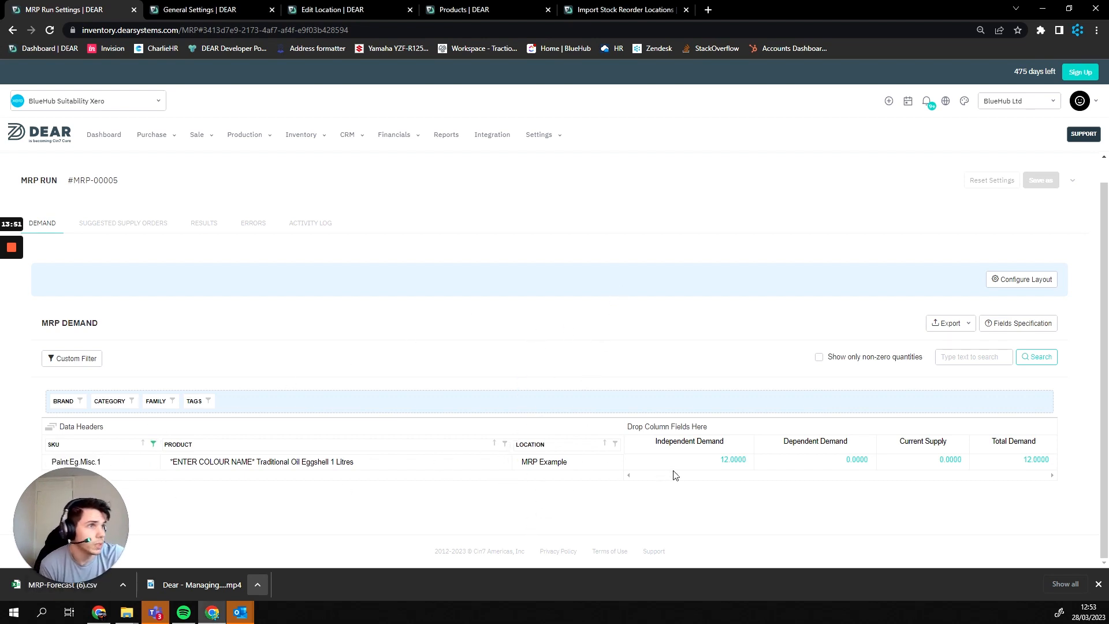
pyautogui.doubleClick(732, 460)
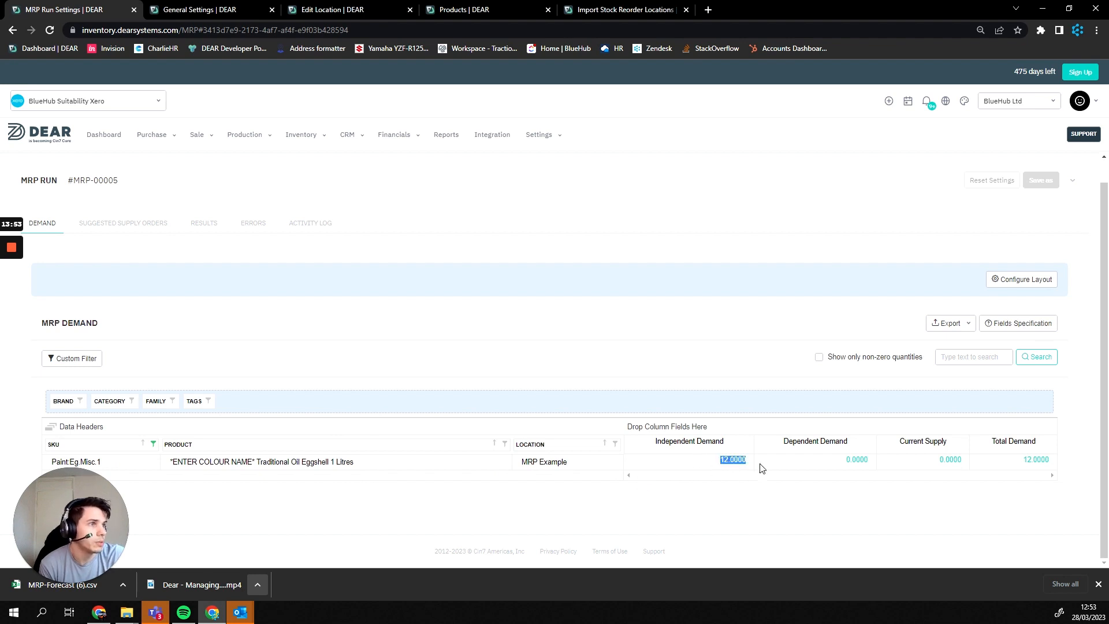
# Set the Traditional Oil Eggshell product's minimum before reorder to 8 for the MRP Example location, and save the product.
pyautogui.click(470, 6)
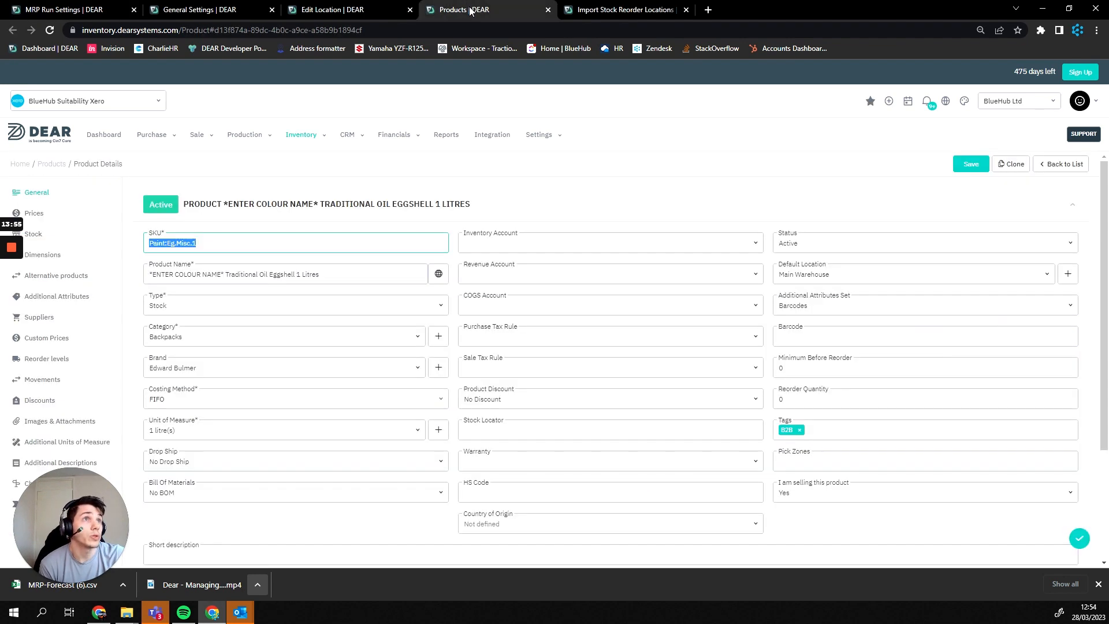
pyautogui.click(47, 359)
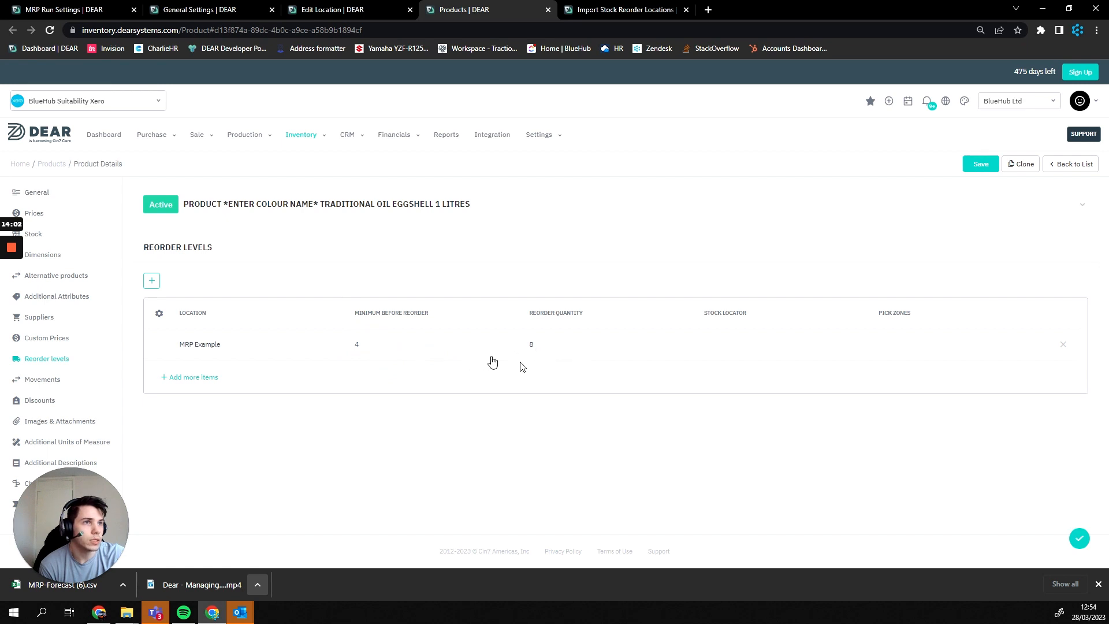
pyautogui.click(365, 348)
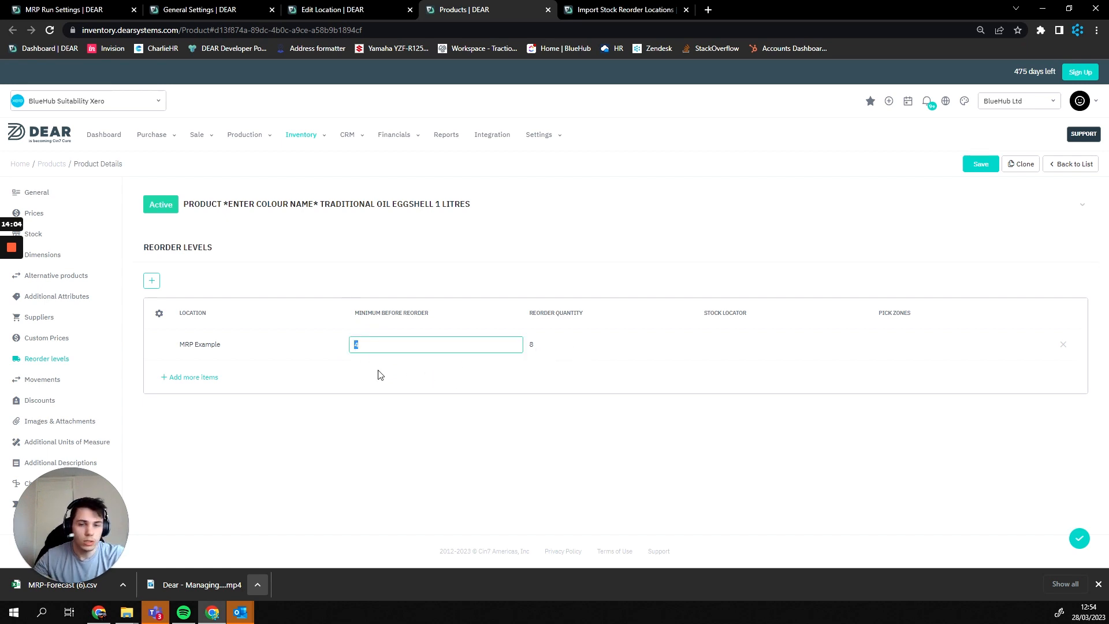
pyautogui.write('8')
pyautogui.click(505, 401)
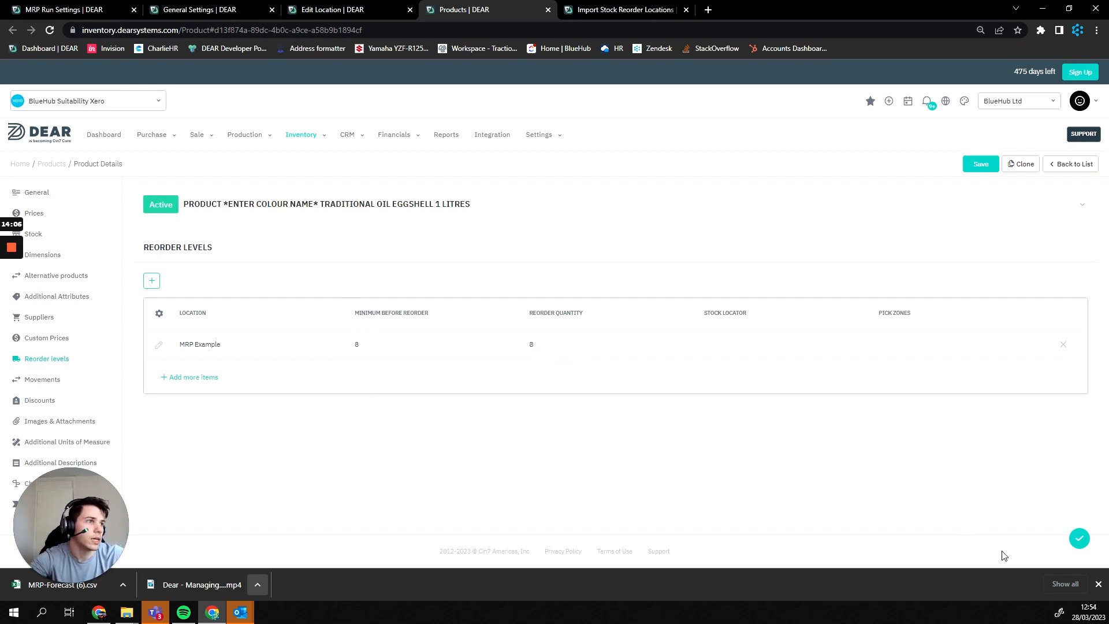
pyautogui.click(1077, 544)
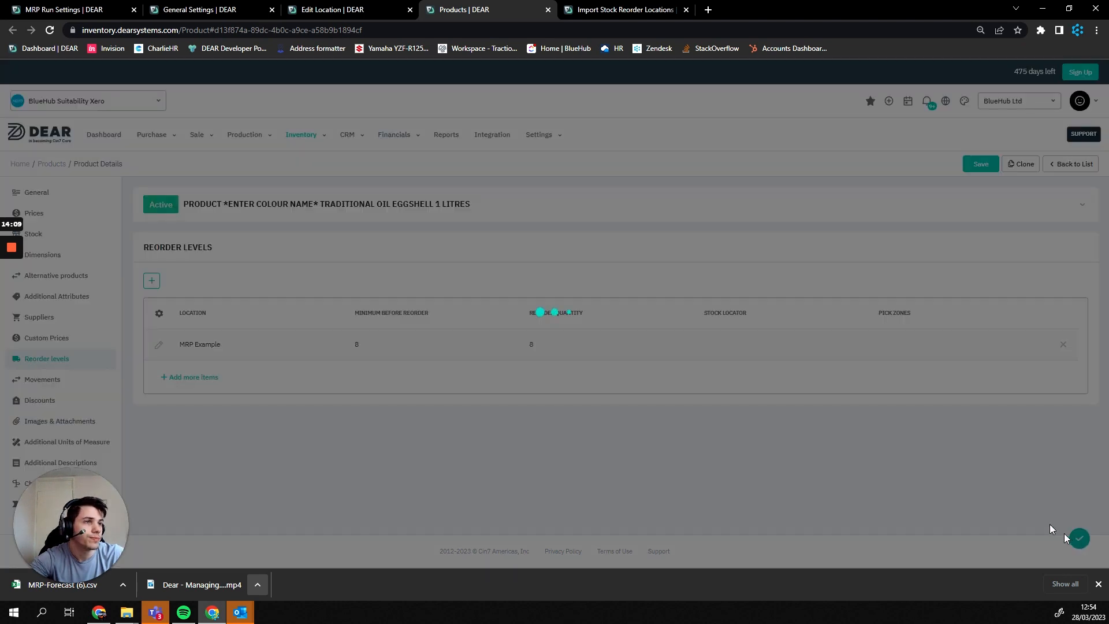
# Return to the MRP run and open its suggested supply orders.
pyautogui.click(303, 7)
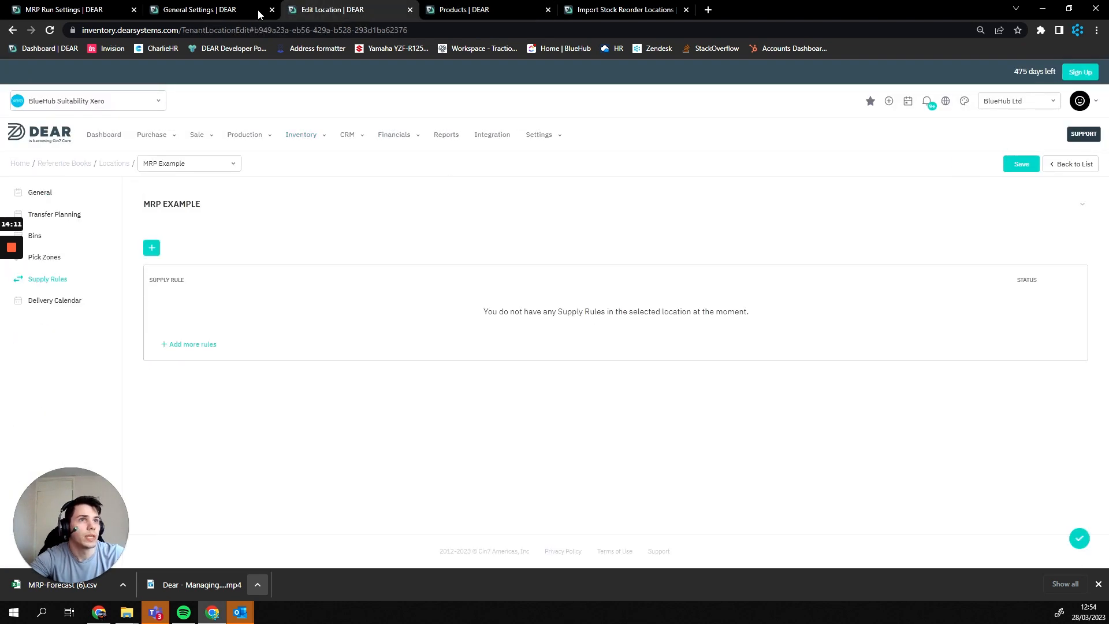
pyautogui.click(200, 8)
pyautogui.click(56, 6)
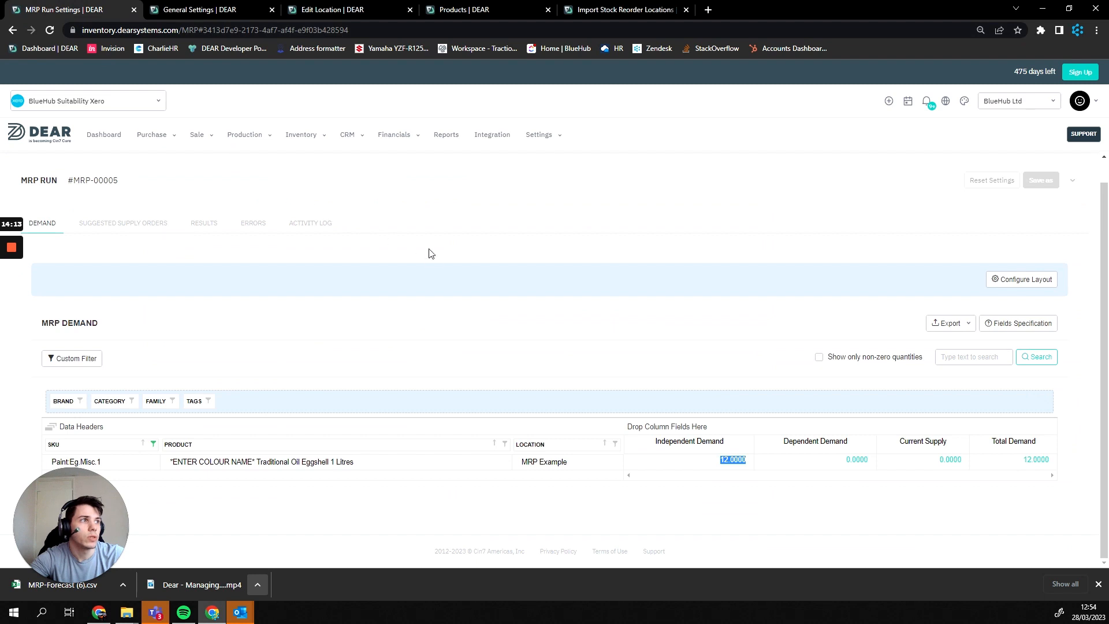
pyautogui.click(616, 299)
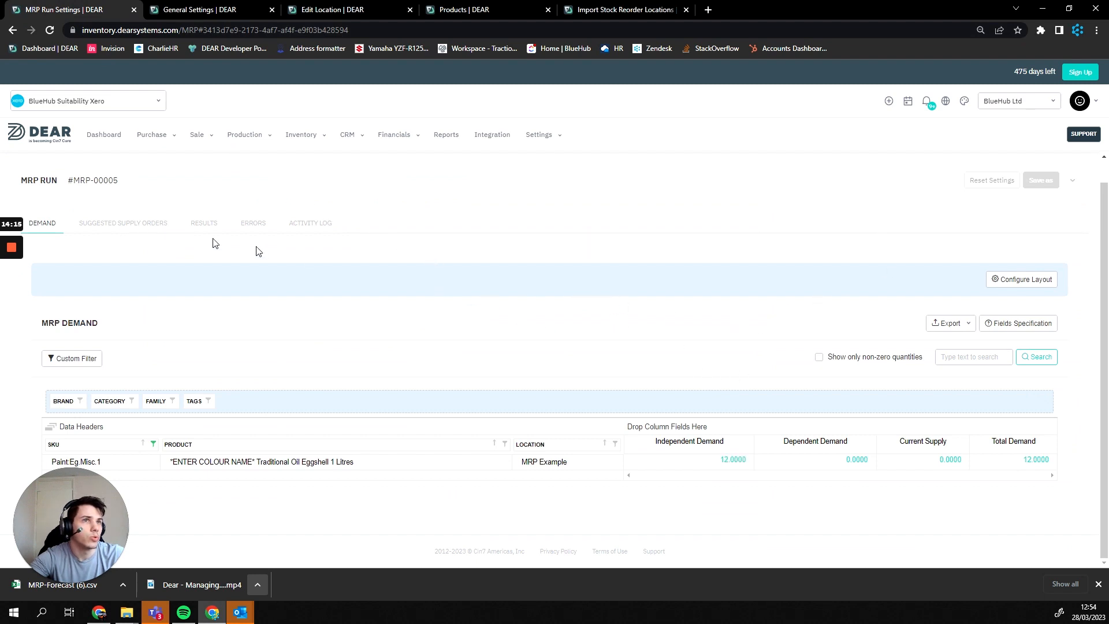
pyautogui.click(118, 224)
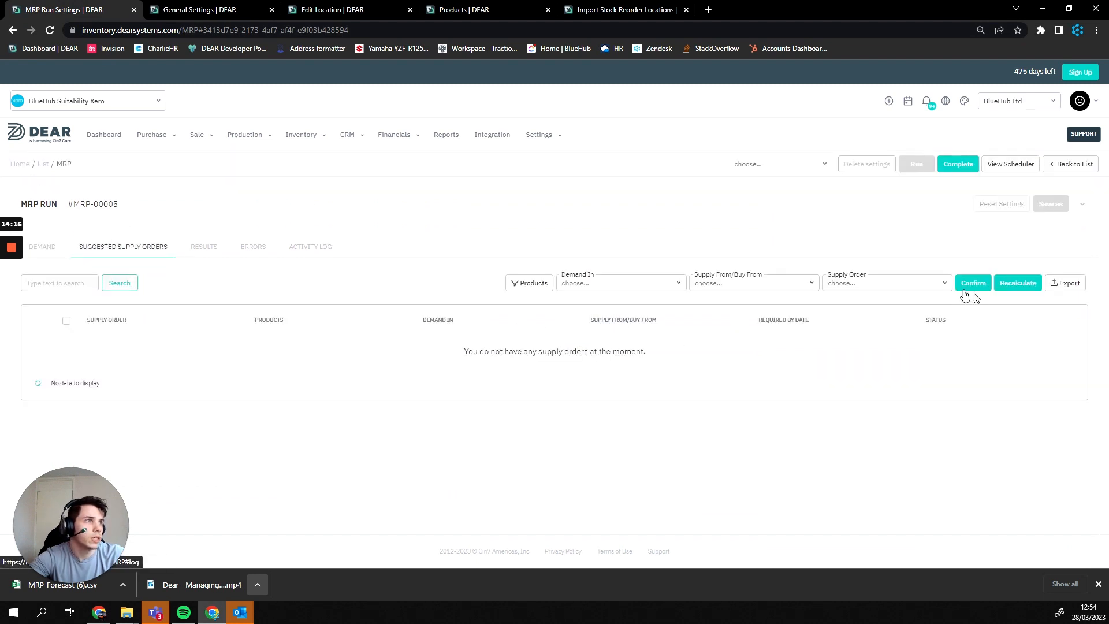
# Recalculate the MRP run's demand and suggested supply orders, and check the demand figures for Paint:Eg.Misc.1.
pyautogui.click(1018, 283)
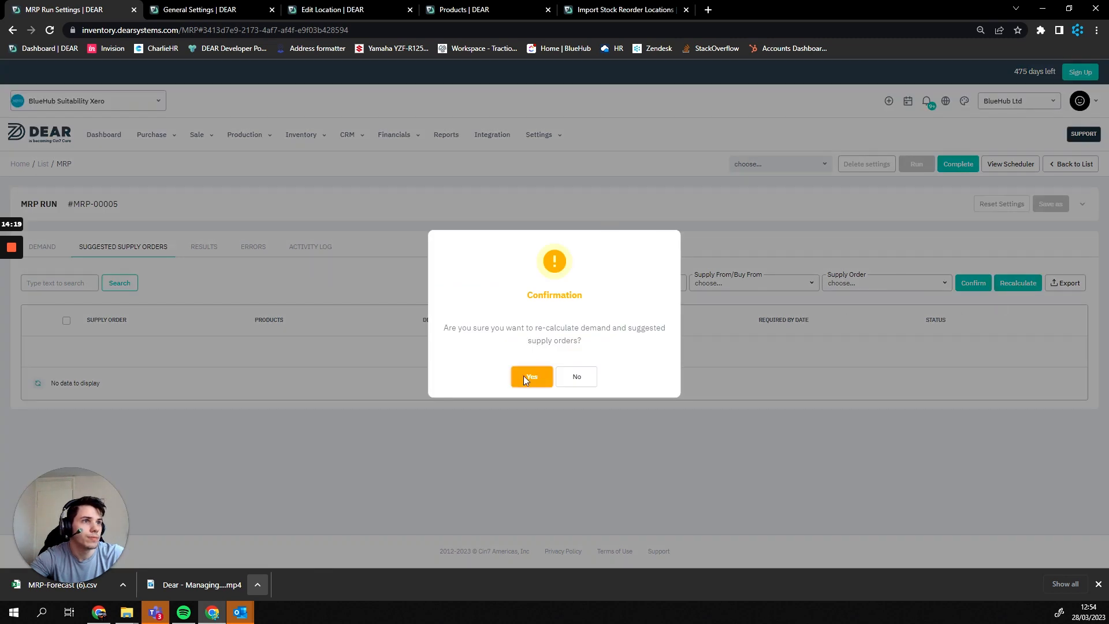
pyautogui.click(526, 376)
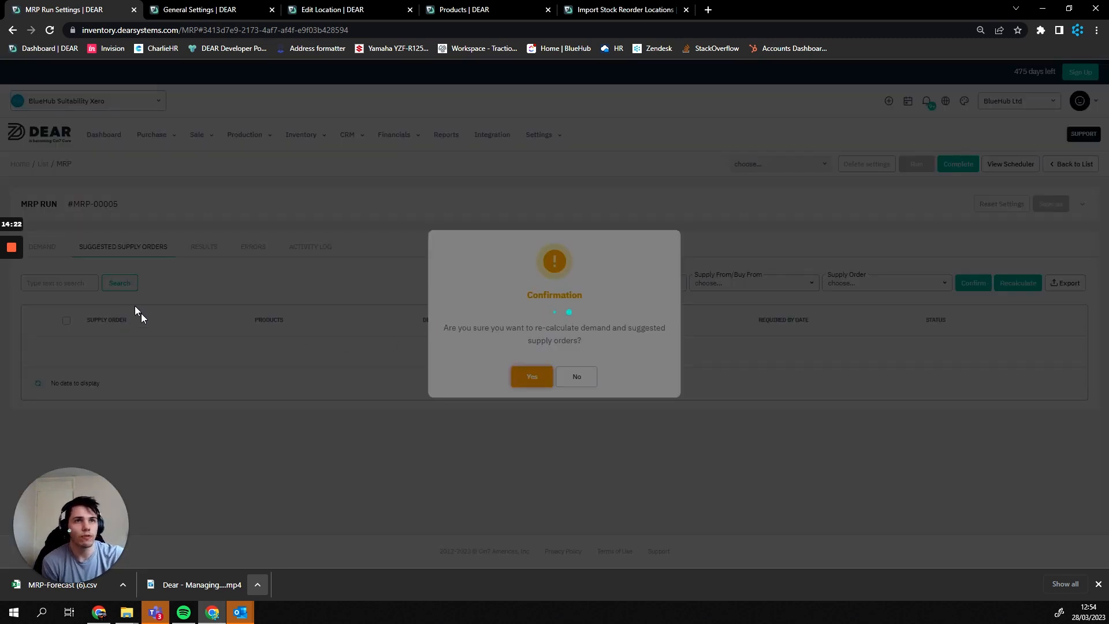
pyautogui.moveTo(13, 293)
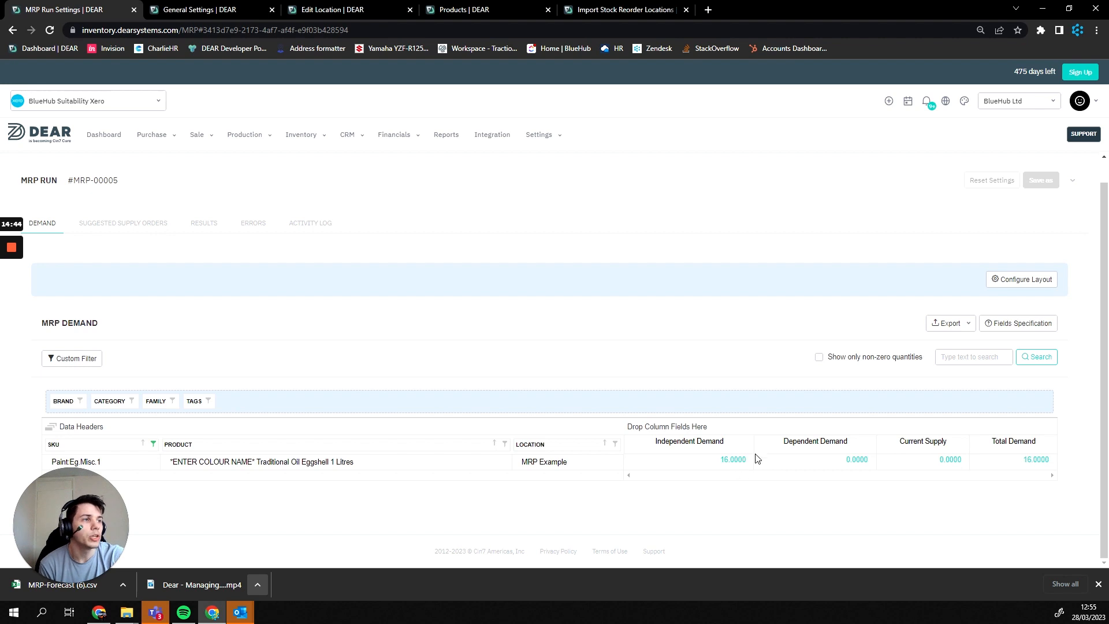
pyautogui.moveTo(785, 439); pyautogui.dragTo(857, 439)
pyautogui.click(857, 440)
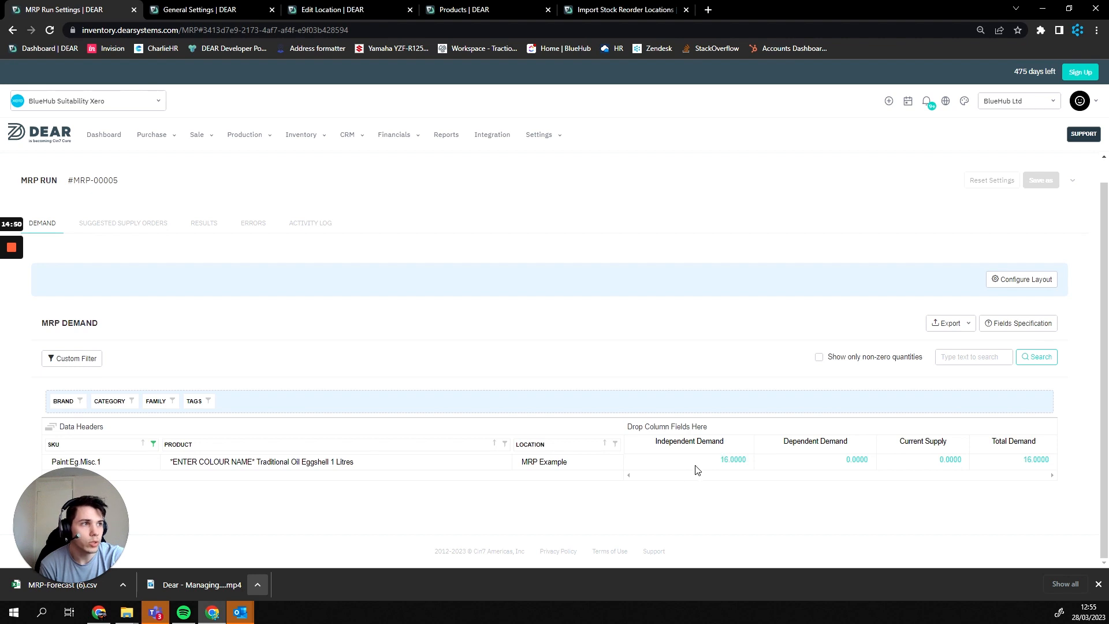
pyautogui.moveTo(831, 460); pyautogui.dragTo(877, 459)
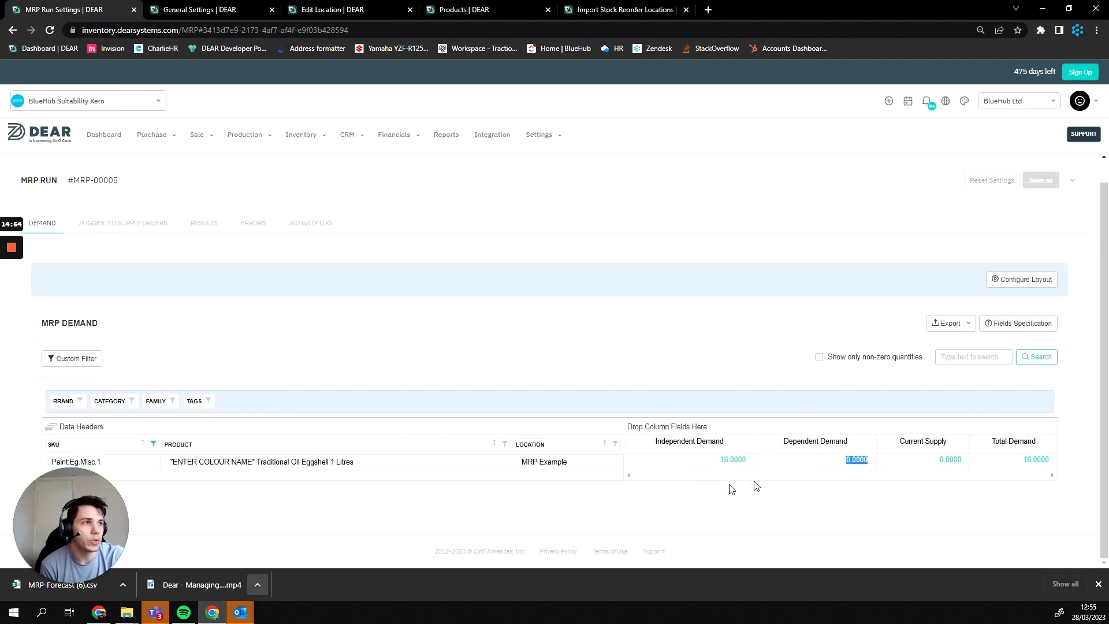
pyautogui.click(807, 462)
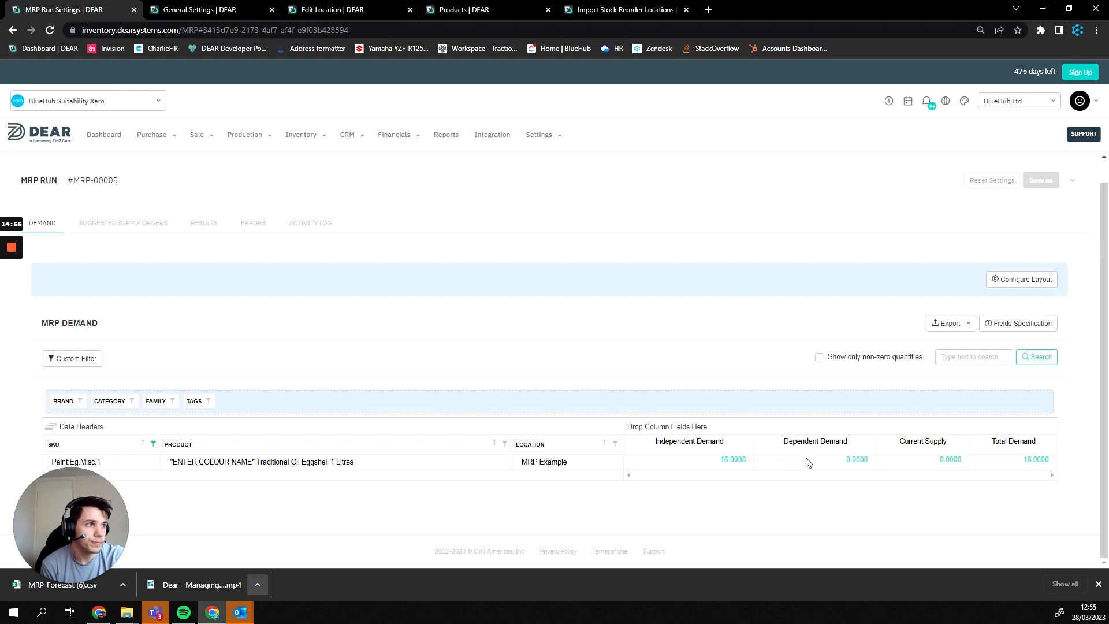
# Examine the independent demand details for Paint:Eg.Misc.1, including source document, required date and quantity, and close them.
pyautogui.click(733, 461)
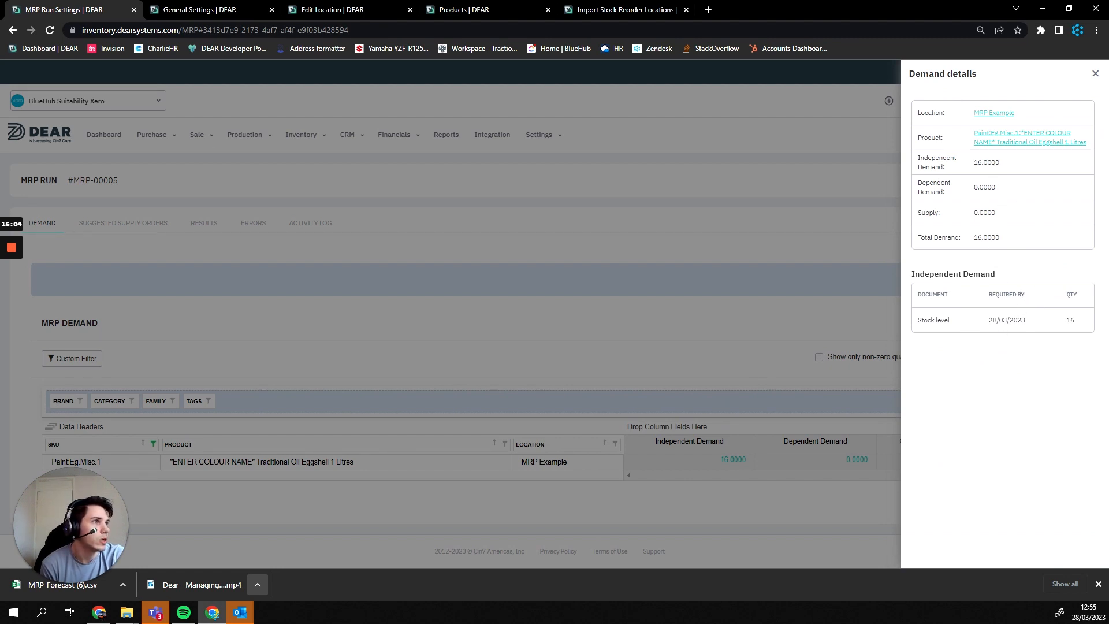
pyautogui.moveTo(921, 320); pyautogui.dragTo(984, 312)
pyautogui.click(1078, 322)
pyautogui.click(1009, 320)
pyautogui.moveTo(1077, 323); pyautogui.dragTo(1062, 320)
pyautogui.click(1040, 348)
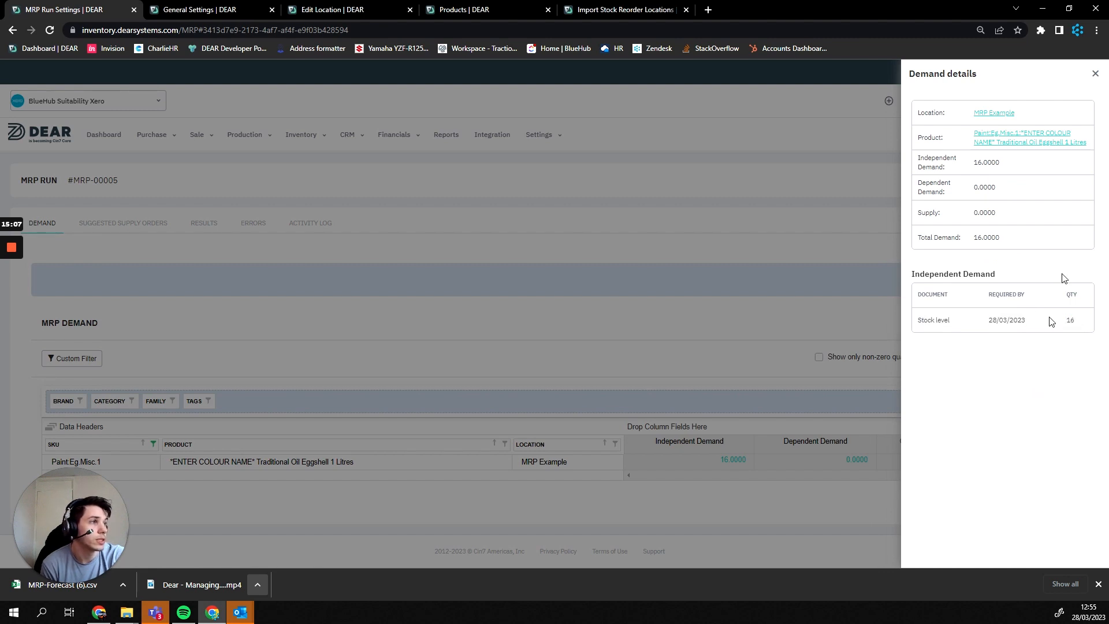
pyautogui.click(1095, 76)
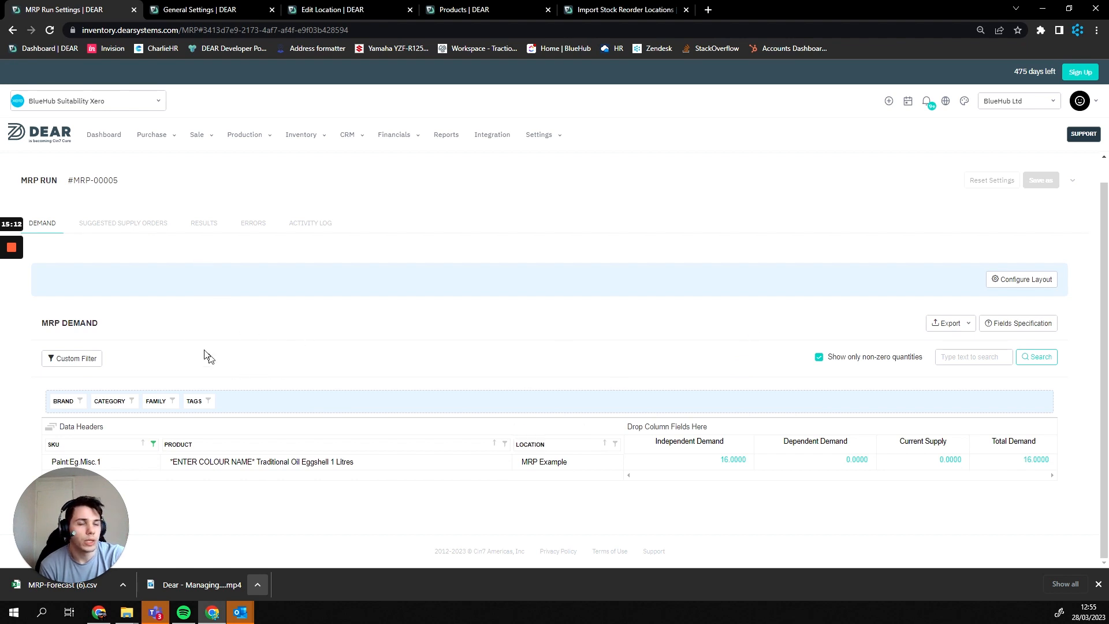
# Check the MRP run's suggested supply orders, and look over the MRP Example location's general details.
pyautogui.click(124, 224)
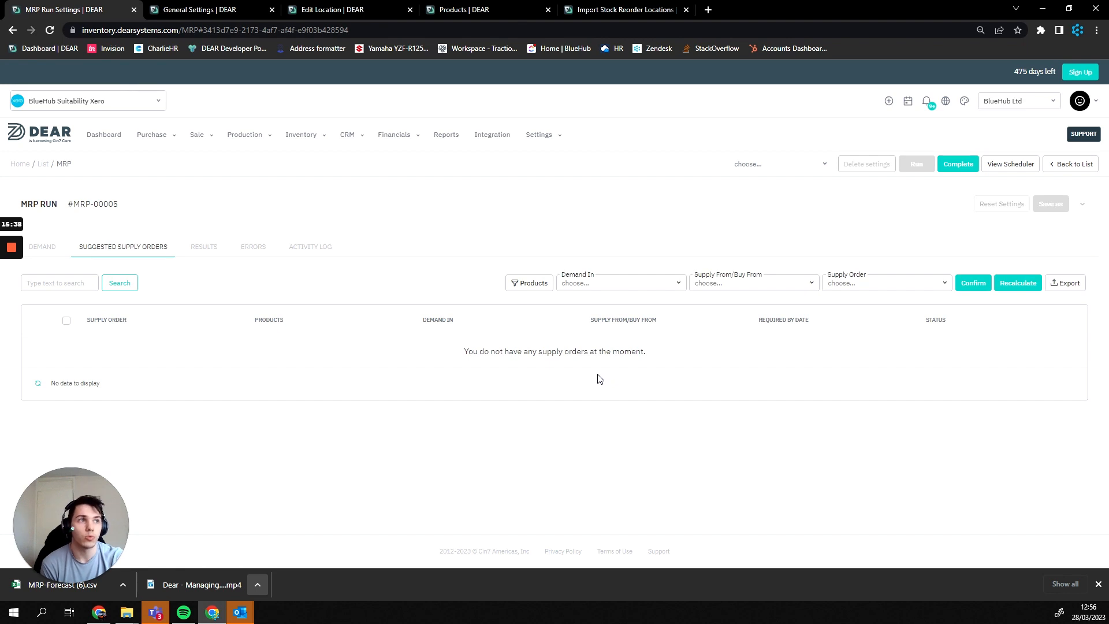
pyautogui.click(363, 7)
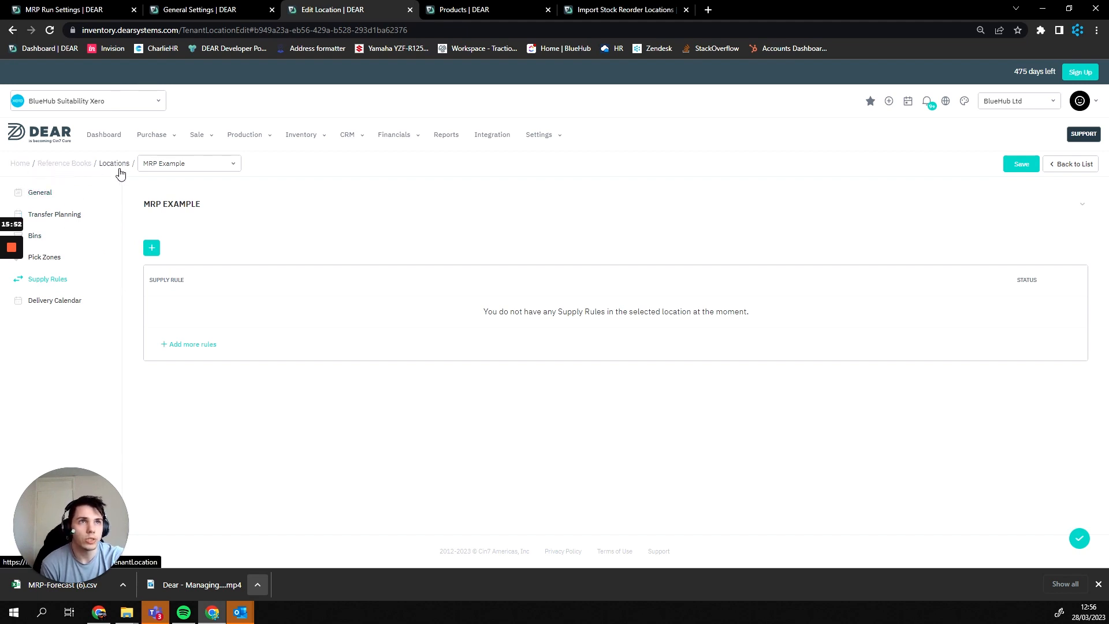
pyautogui.click(168, 168)
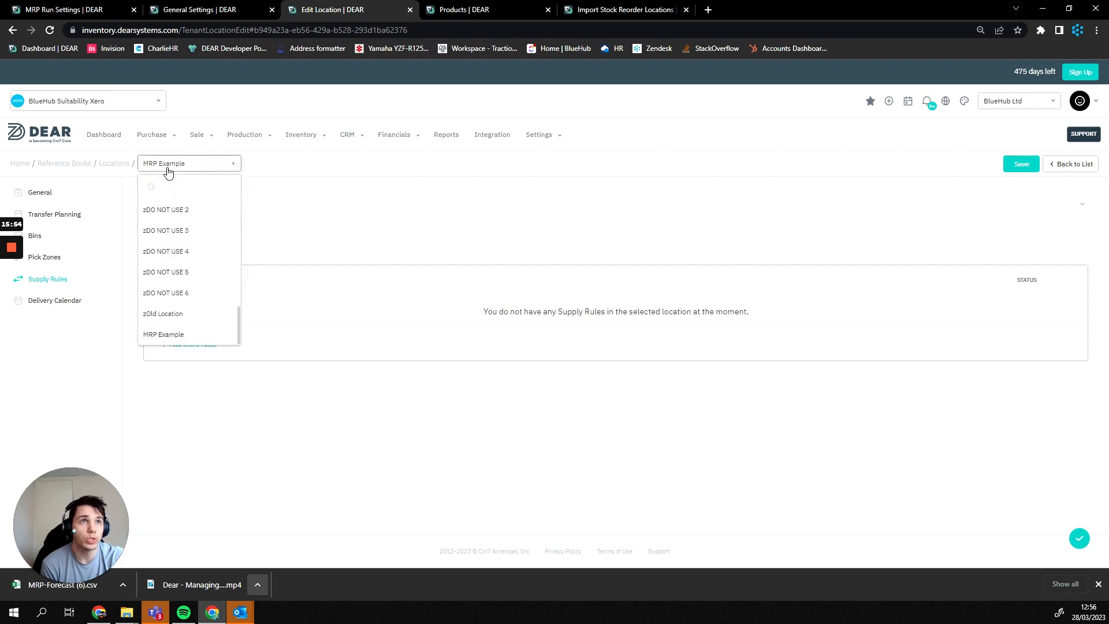
pyautogui.click(365, 206)
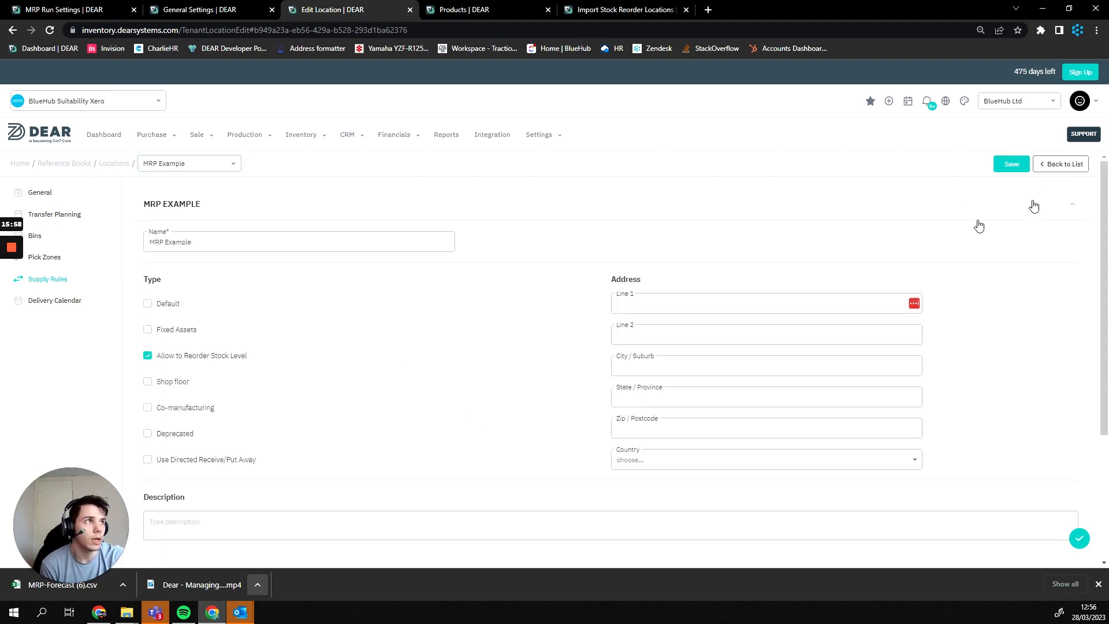
pyautogui.click(1072, 204)
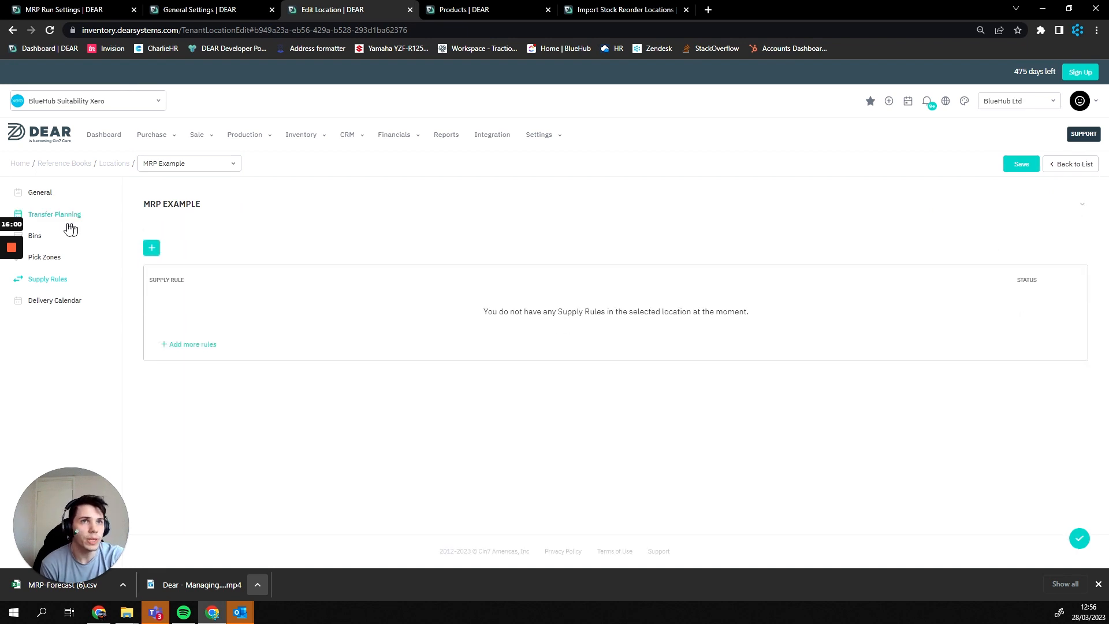
# Look through the MRP Example location's transfer planning and bins, and return to its supply rules.
pyautogui.click(67, 199)
pyautogui.click(64, 217)
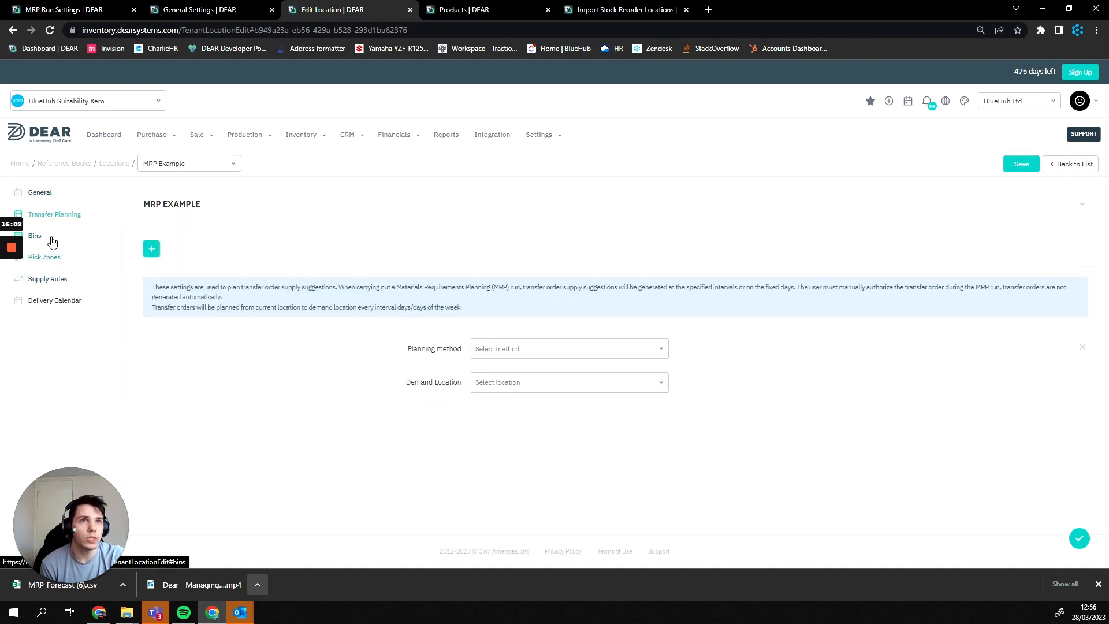
pyautogui.click(35, 235)
pyautogui.click(47, 279)
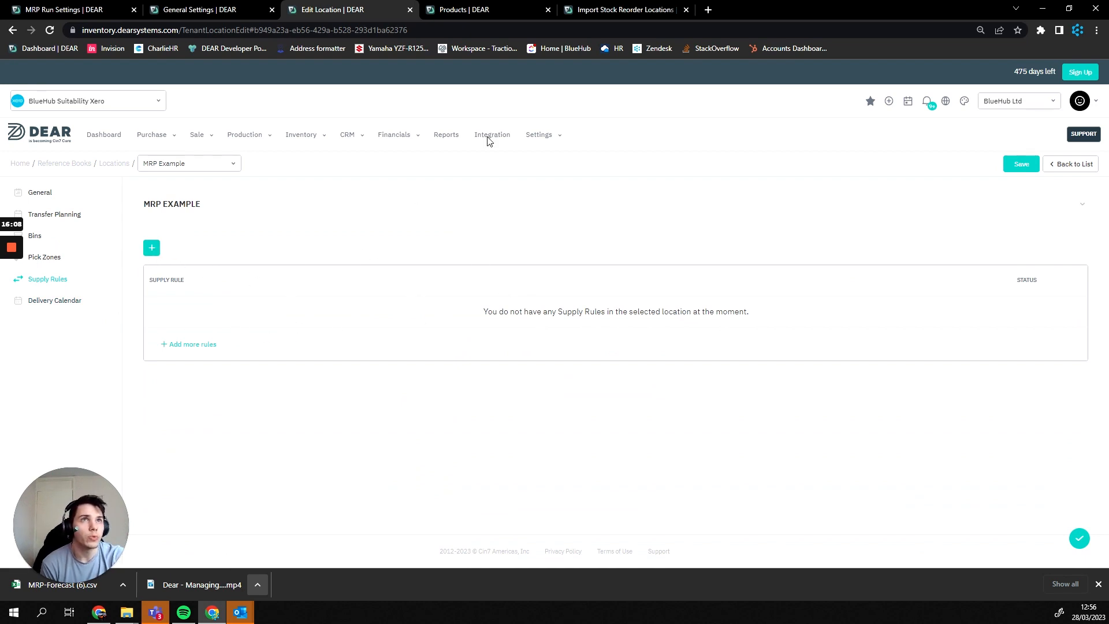
# Add a new supply rule to the MRP Example location and name it "Supply rule".
pyautogui.click(64, 7)
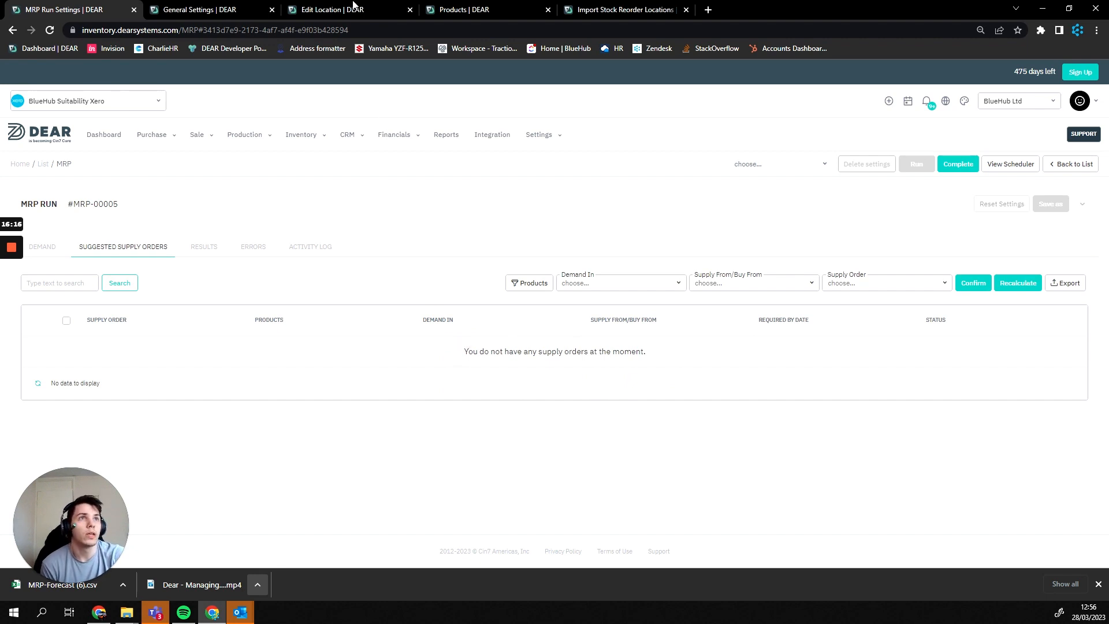
pyautogui.click(327, 8)
pyautogui.click(152, 248)
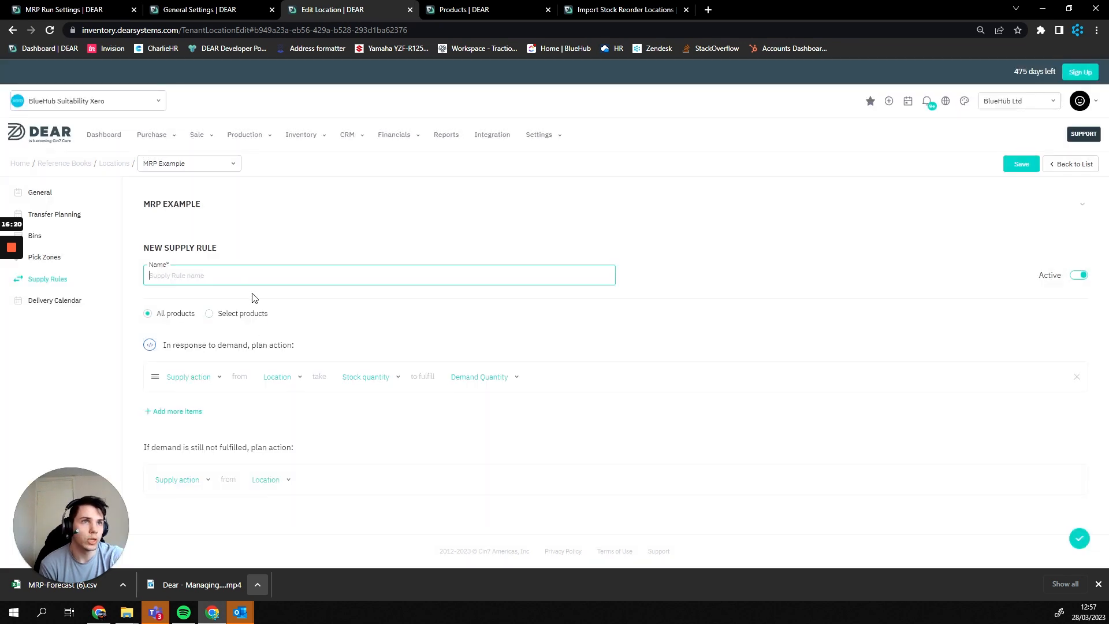
pyautogui.click(246, 275)
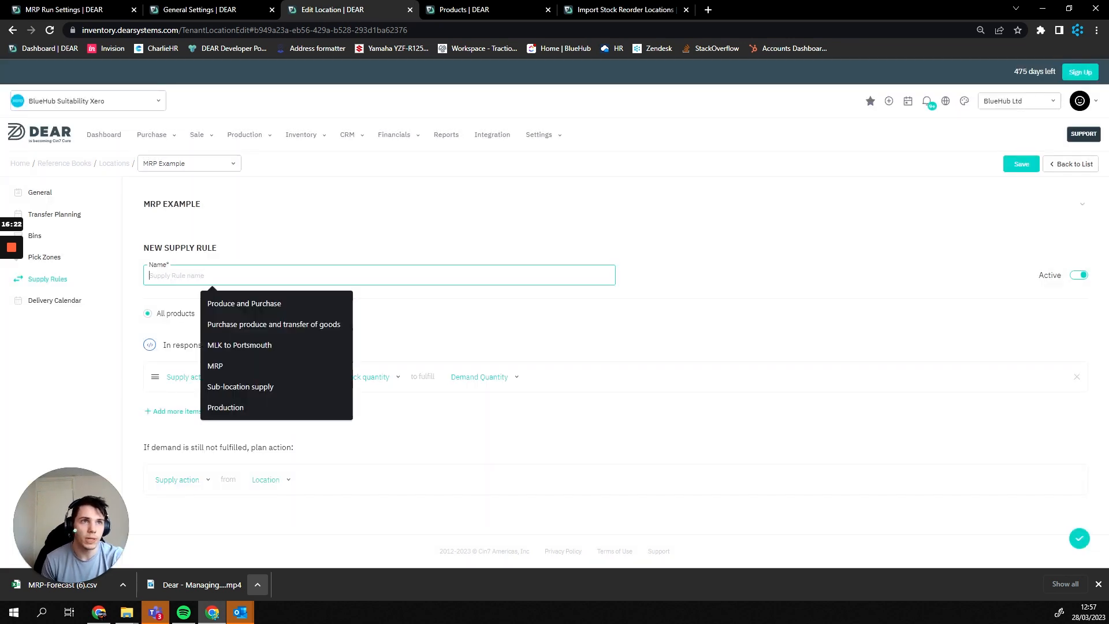
pyautogui.write('Supply rule')
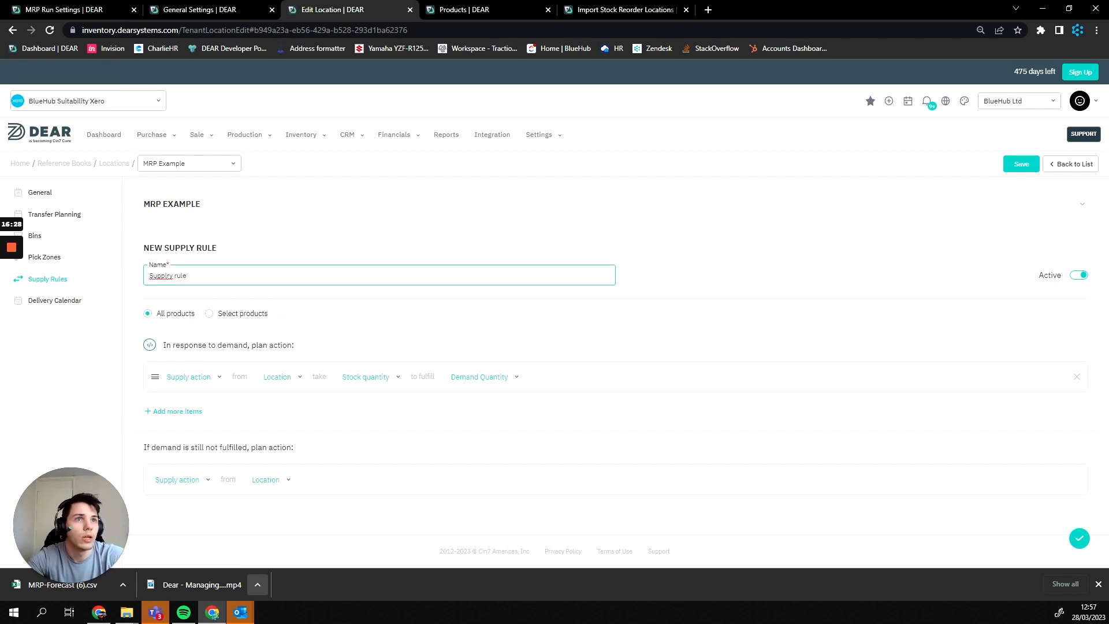
pyautogui.press('BackSpace')
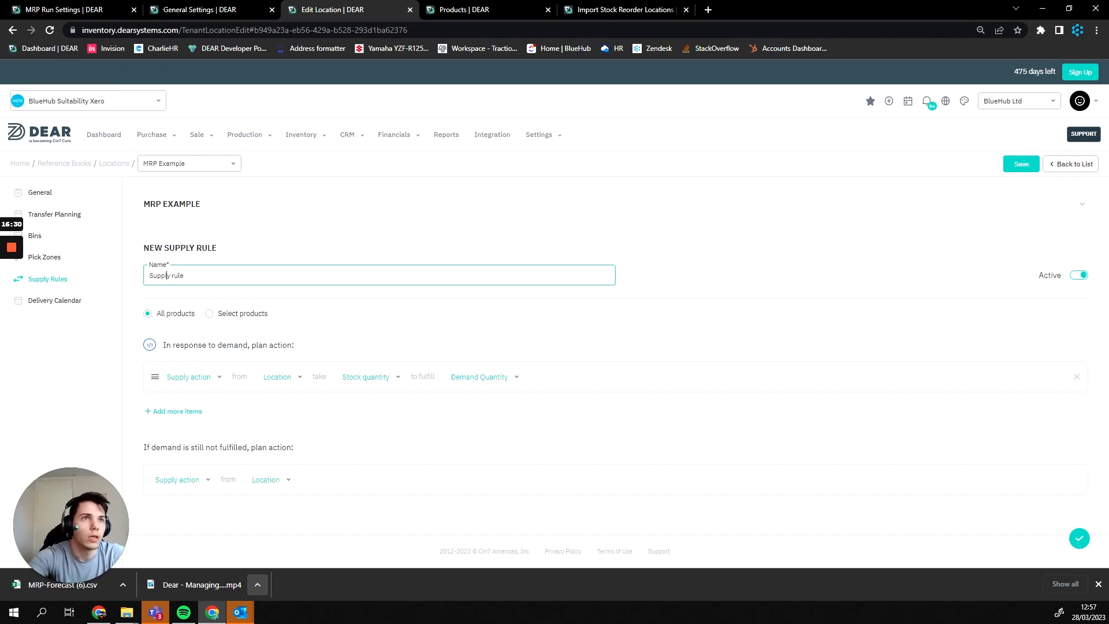
pyautogui.click(576, 308)
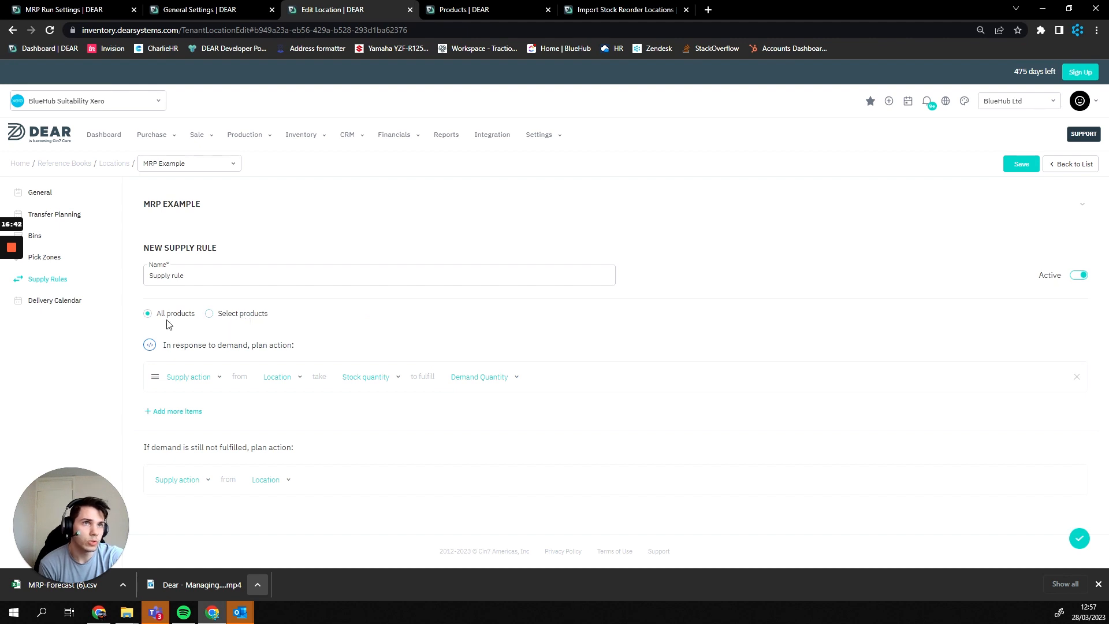
# Examine the rule's selected-product options by family, tag, category, brand or product, and return it to all products.
pyautogui.click(231, 316)
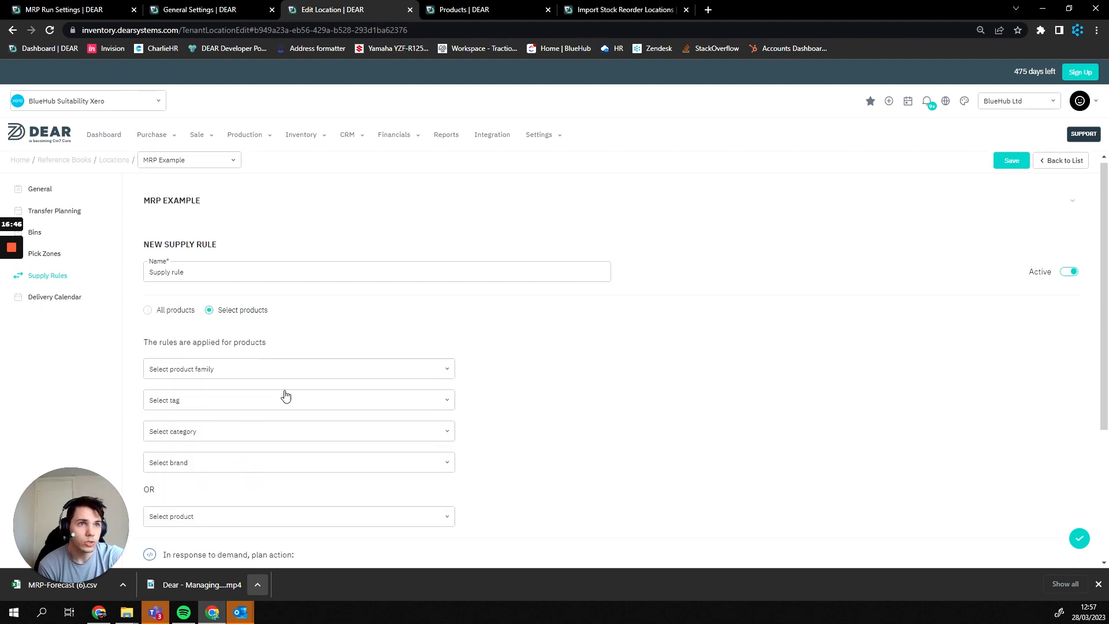
pyautogui.scroll(-1, 321, 458)
pyautogui.scroll(-1, 321, 458)
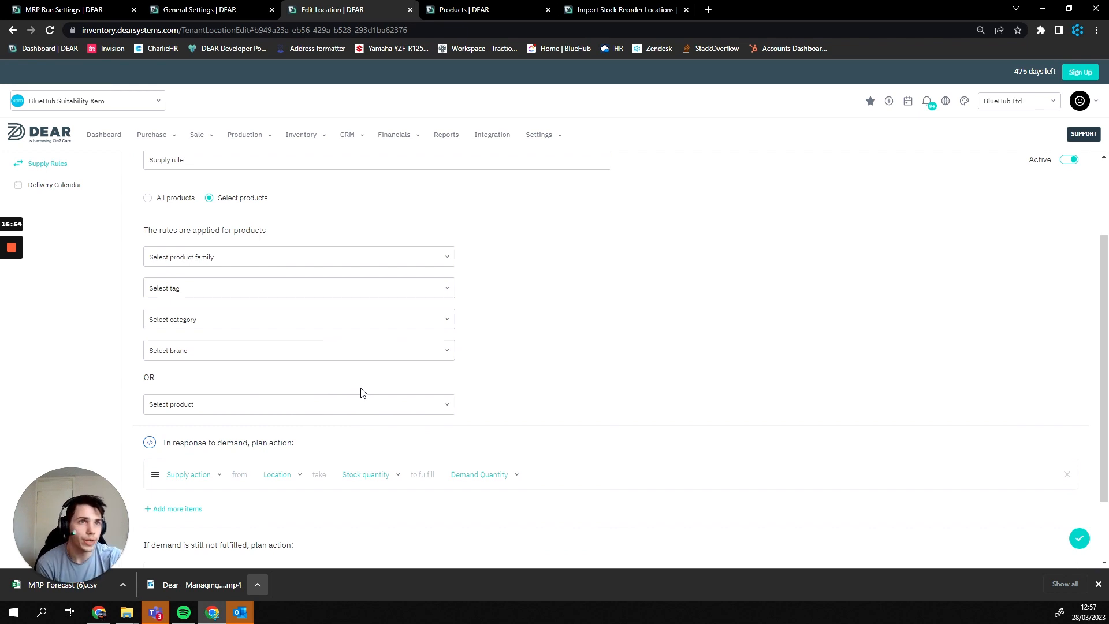
pyautogui.click(400, 335)
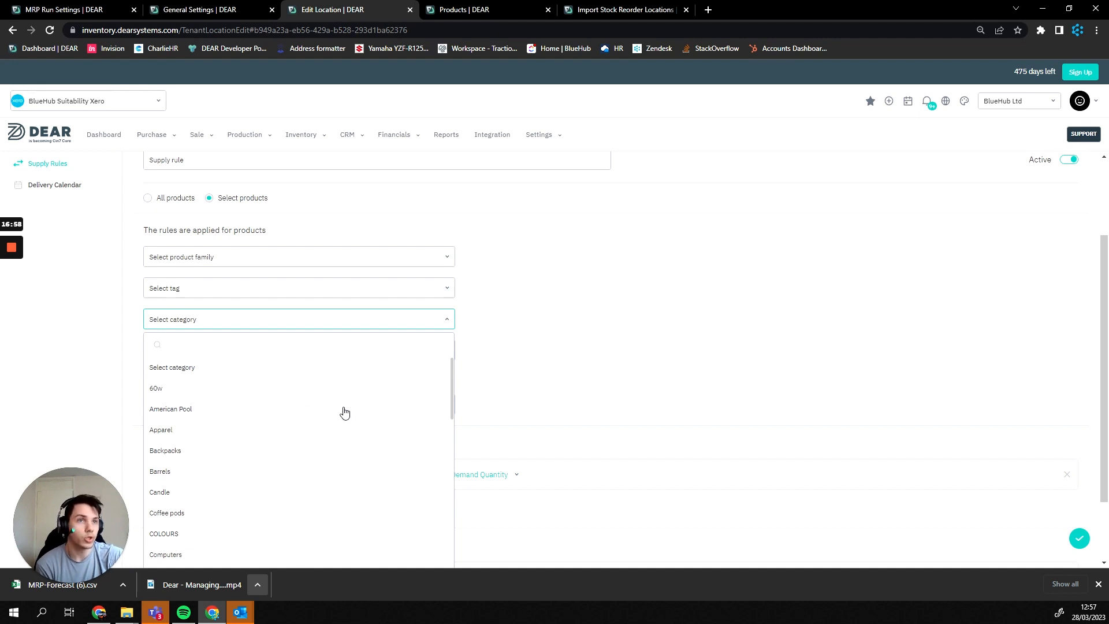
pyautogui.click(543, 361)
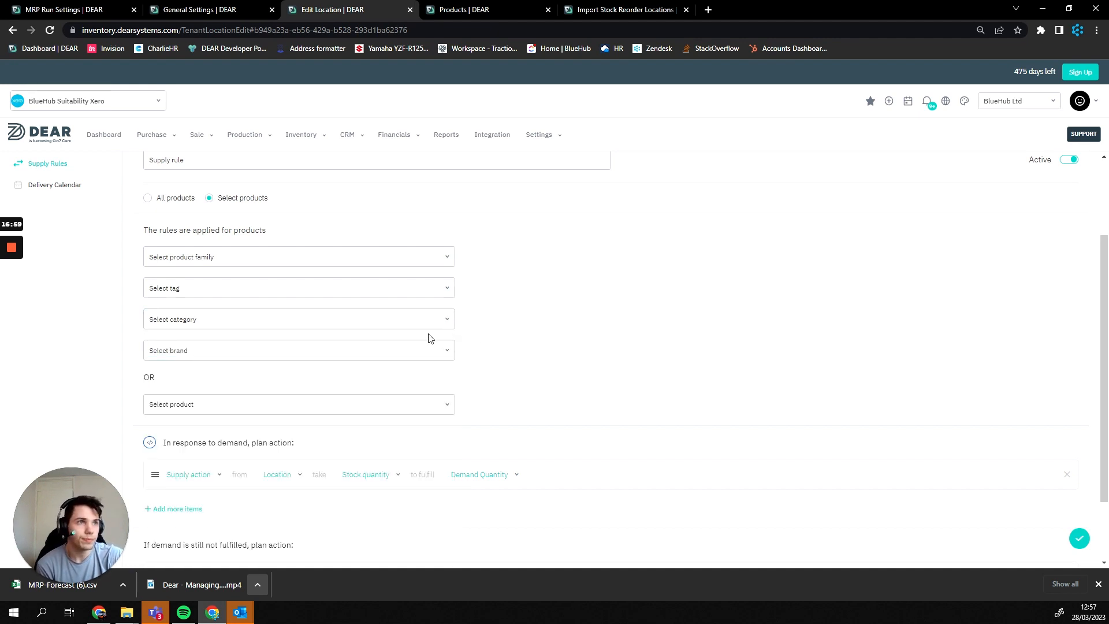
pyautogui.moveTo(512, 317); pyautogui.dragTo(528, 304)
pyautogui.scroll(1, 355, 339)
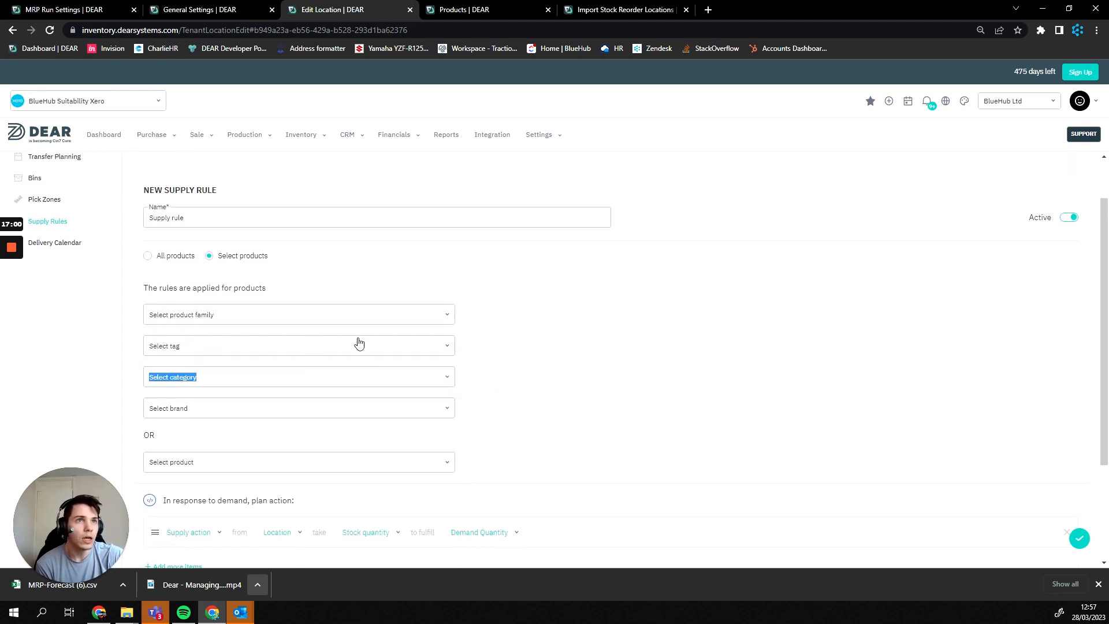
pyautogui.click(168, 255)
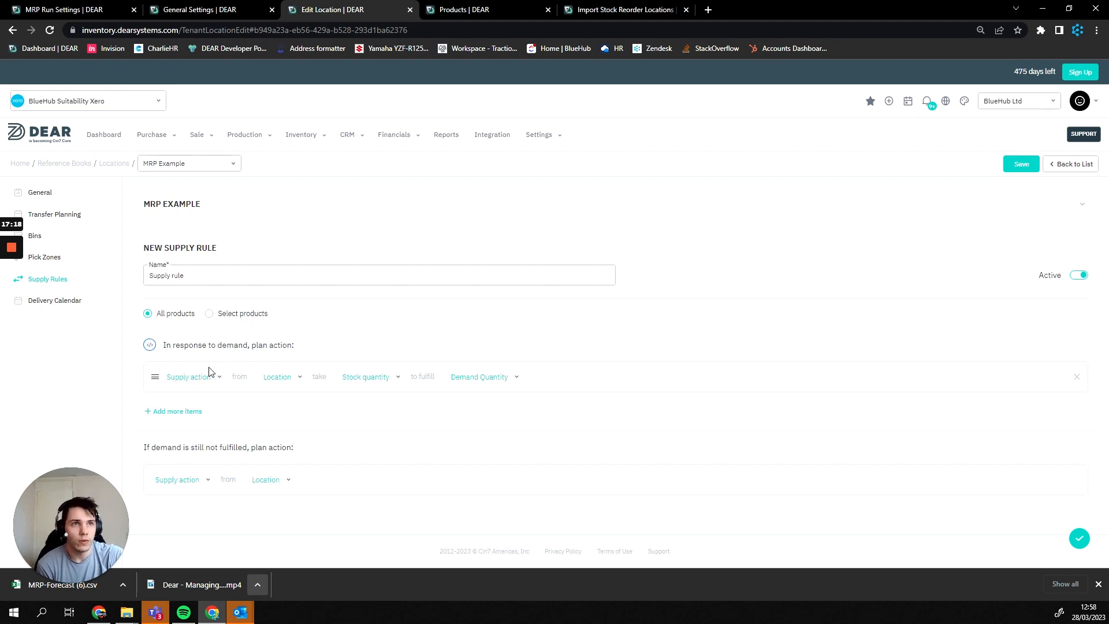
# Set the supply rule's first action in response to demand to Produce.
pyautogui.moveTo(297, 352); pyautogui.dragTo(152, 354)
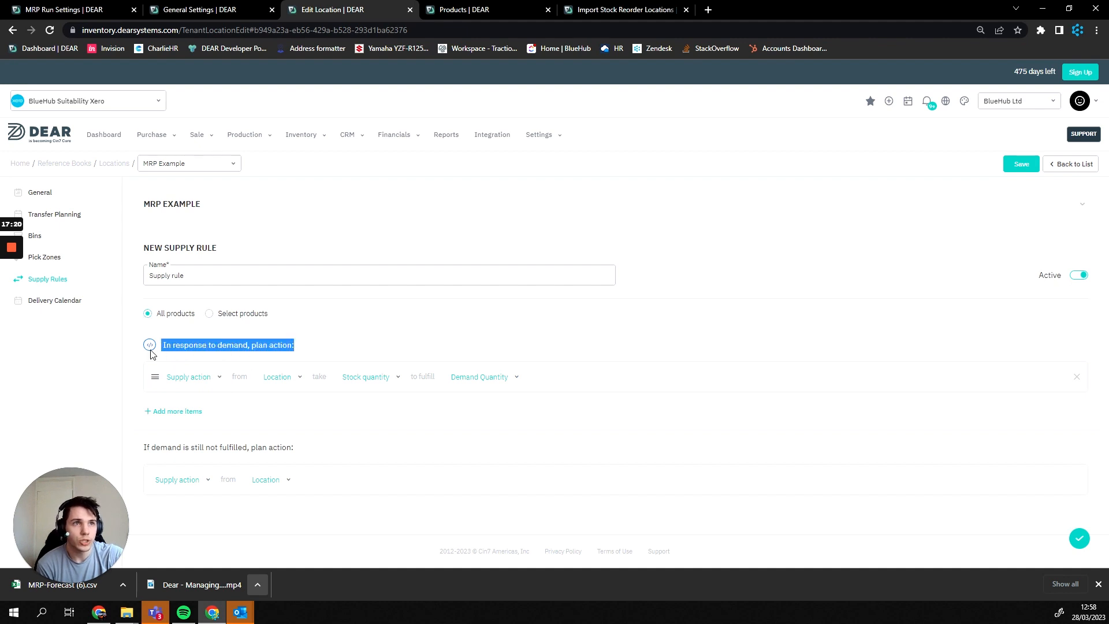
pyautogui.click(330, 343)
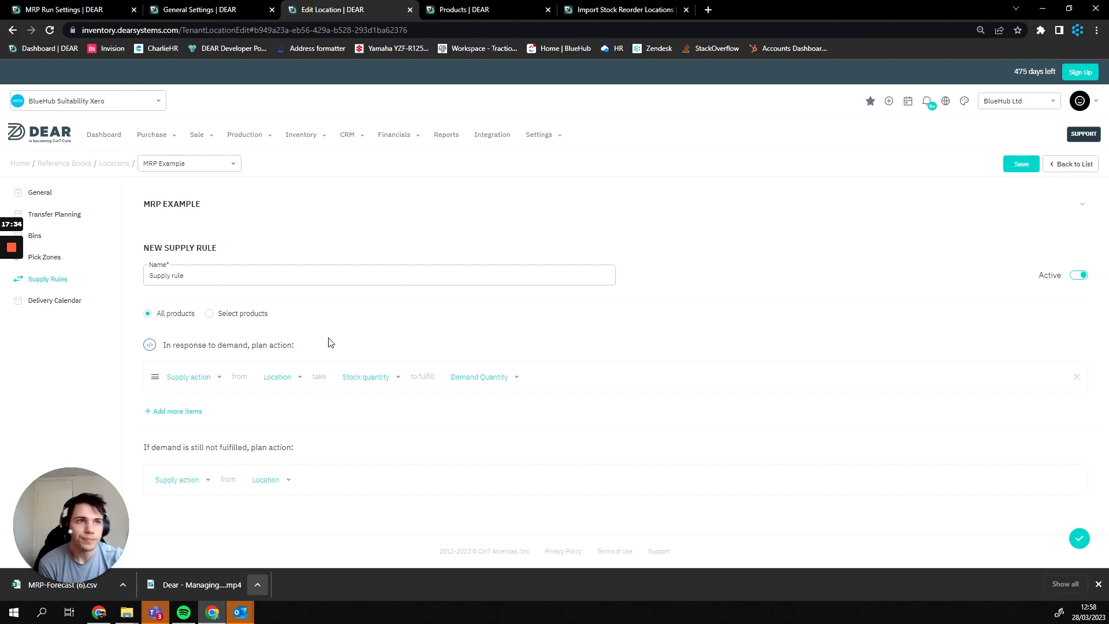
pyautogui.click(206, 383)
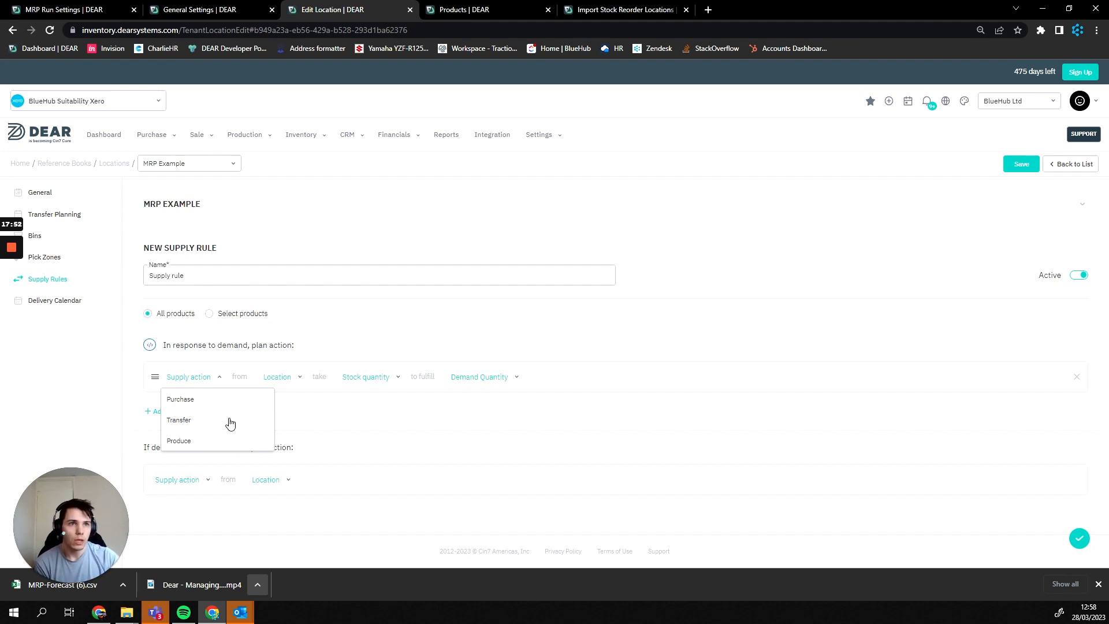
pyautogui.click(195, 439)
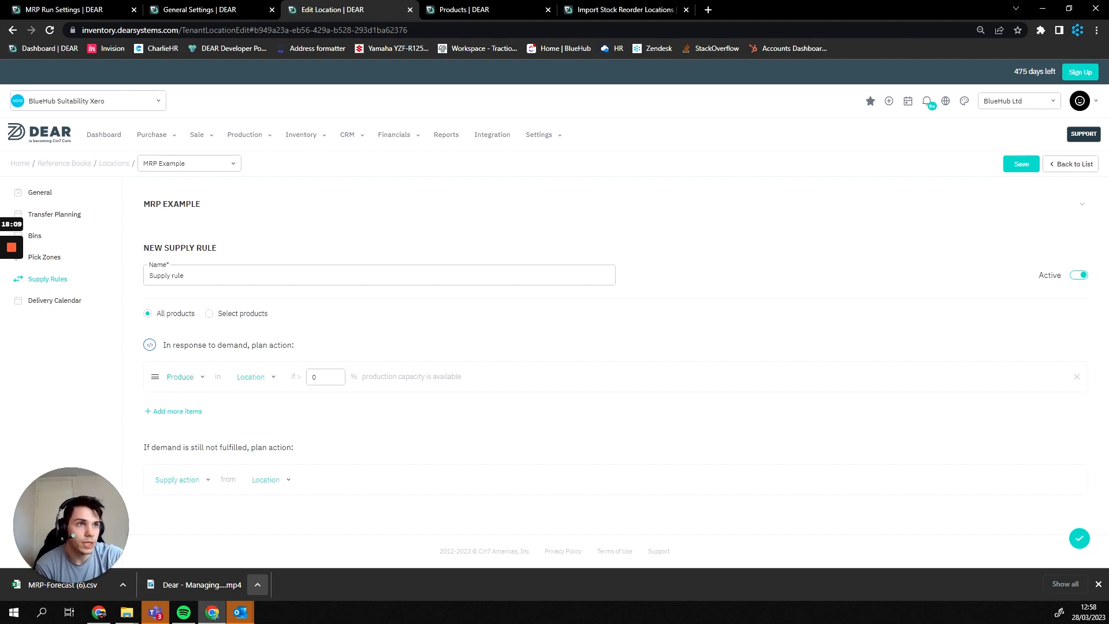
# Review the available locations for the Produce action and set it to produce in Main Warehouse.
pyautogui.click(321, 376)
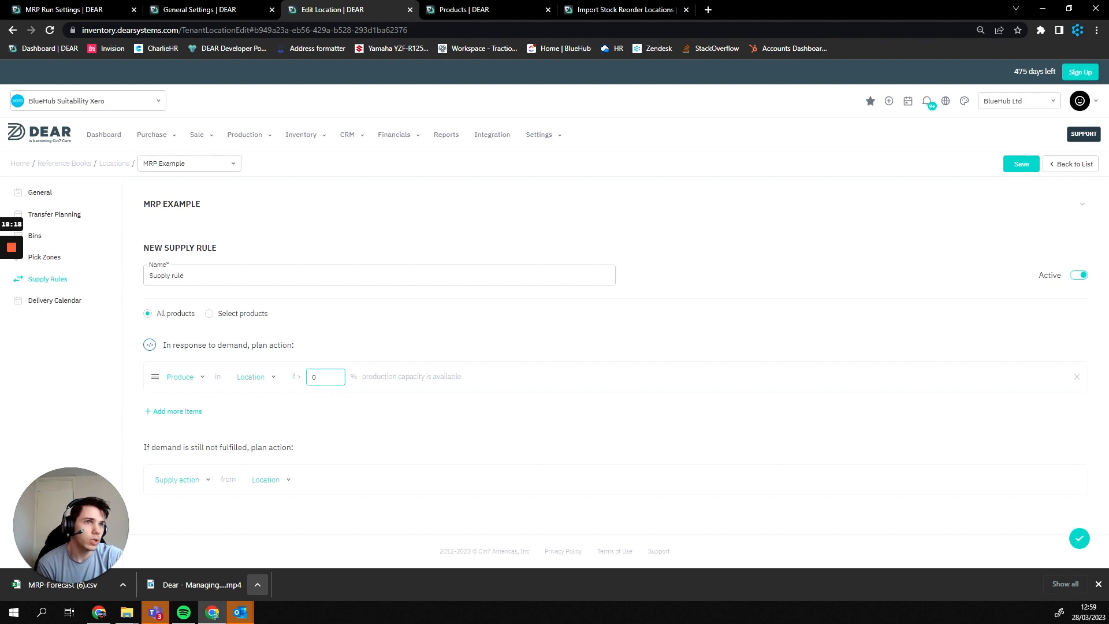
pyautogui.click(338, 421)
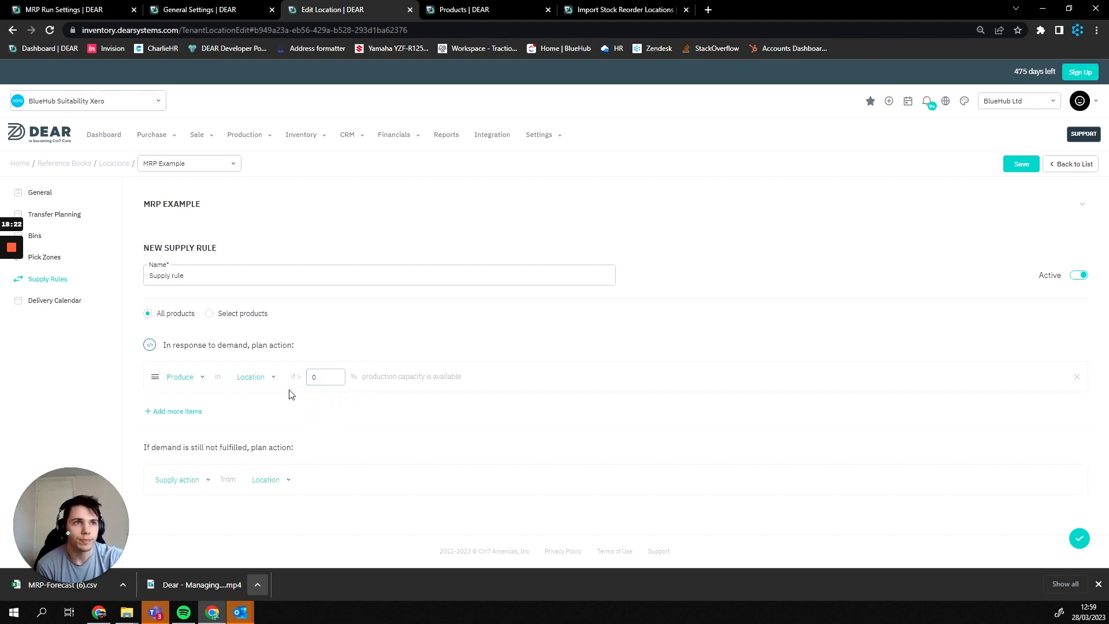
pyautogui.click(256, 377)
pyautogui.scroll(2, 298, 321)
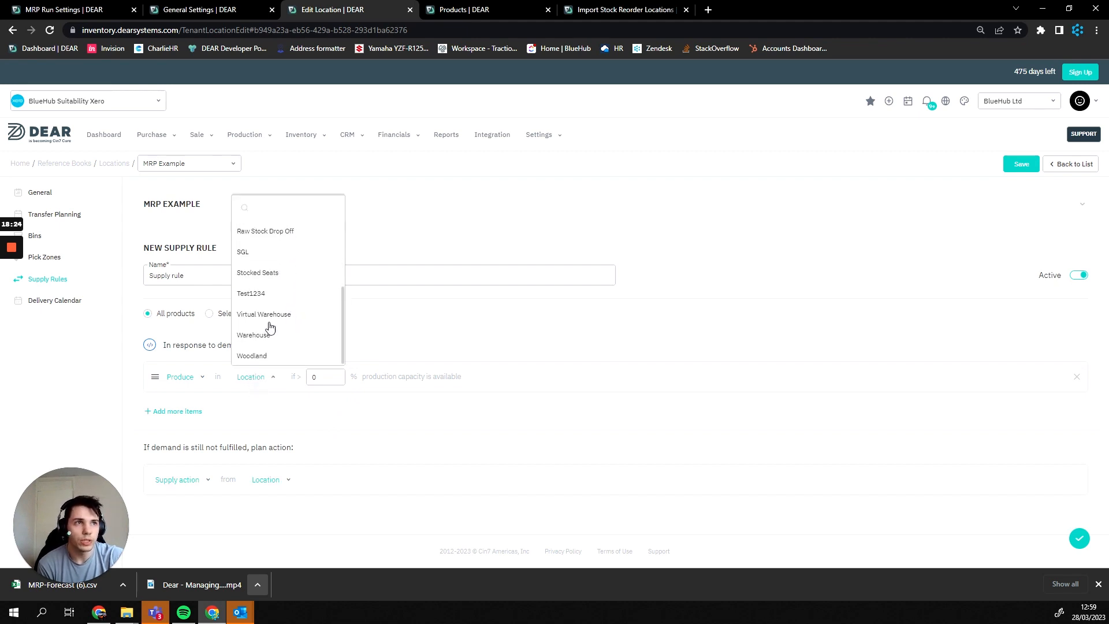
pyautogui.scroll(-2, 278, 336)
pyautogui.scroll(1, 278, 336)
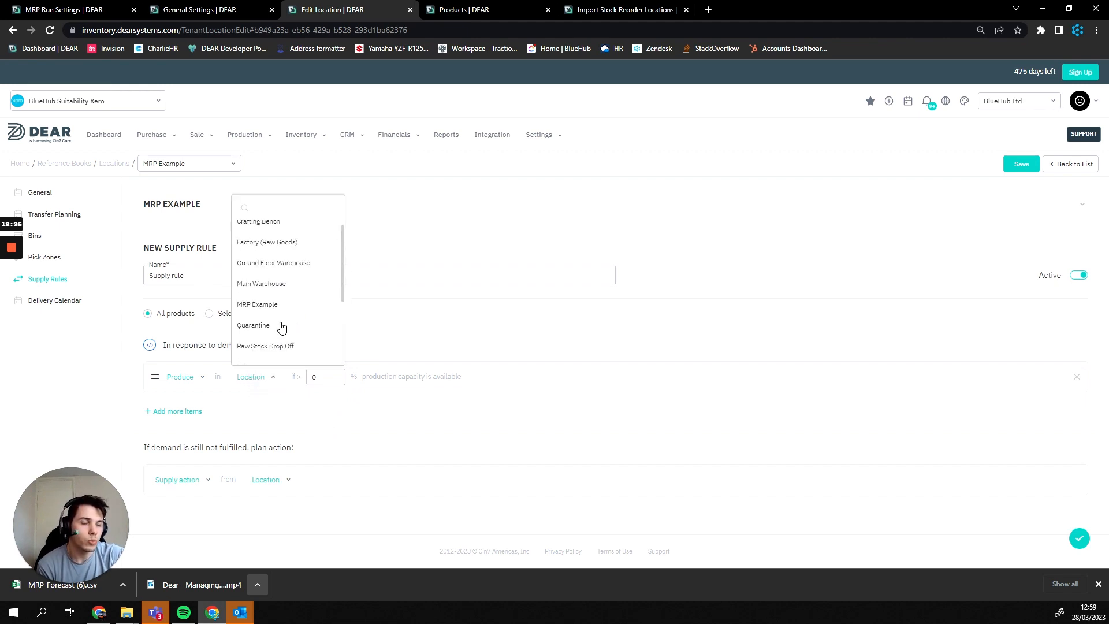
pyautogui.click(216, 403)
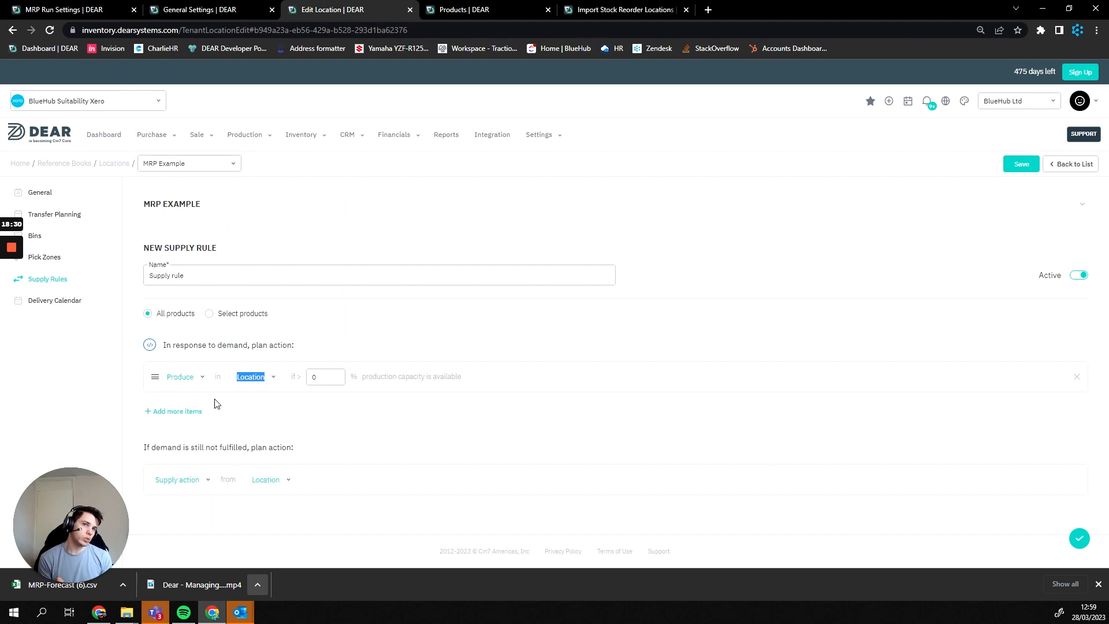
pyautogui.click(254, 377)
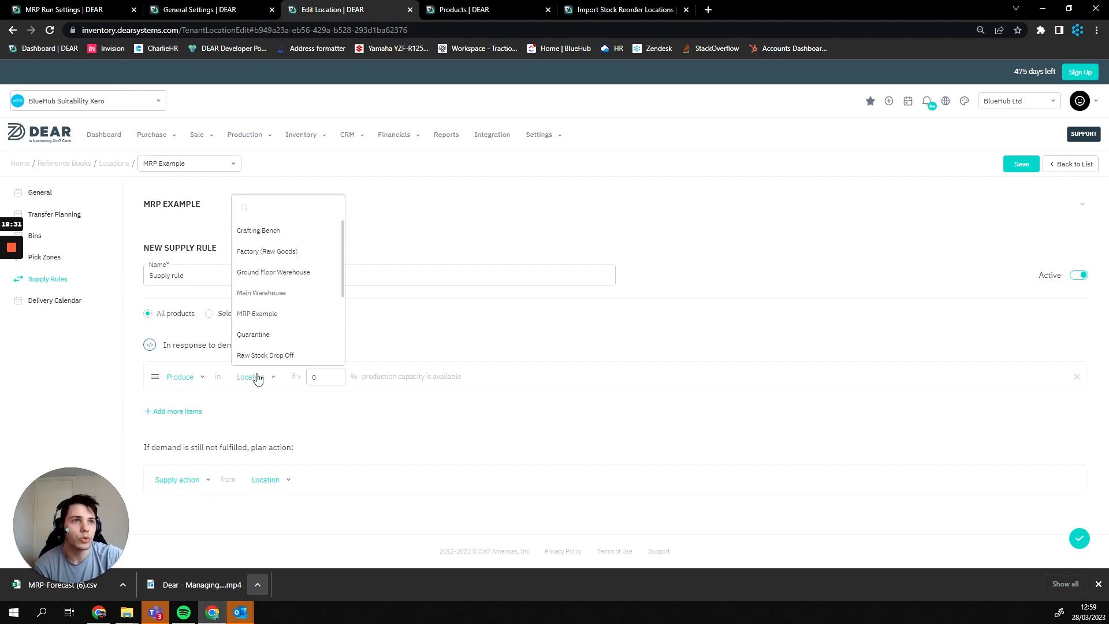
pyautogui.scroll(-4, 271, 346)
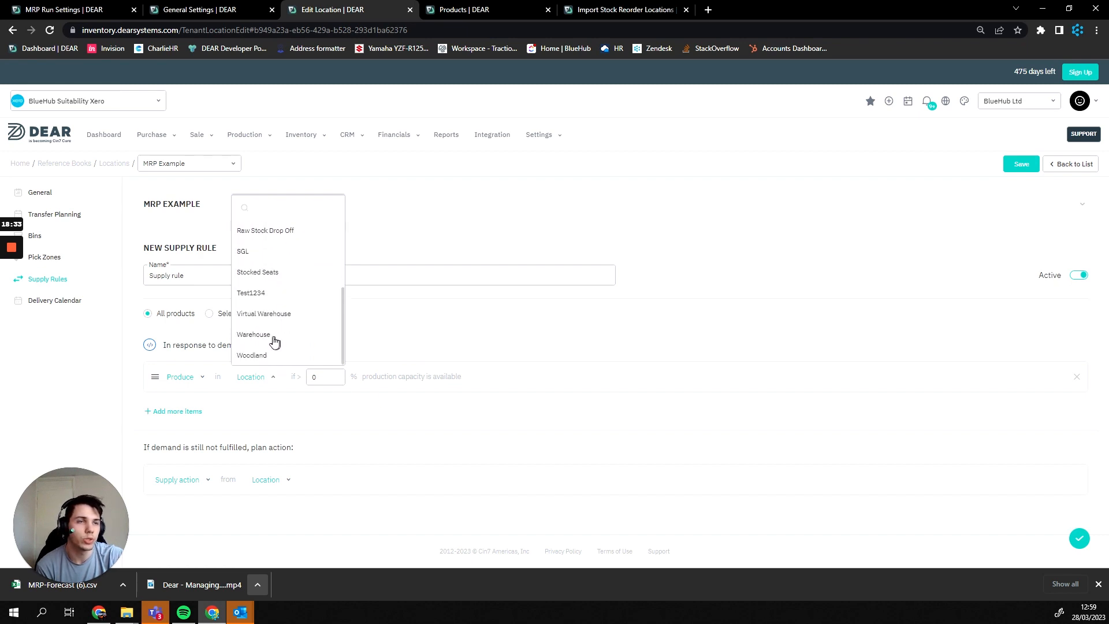
pyautogui.click(249, 412)
pyautogui.click(259, 377)
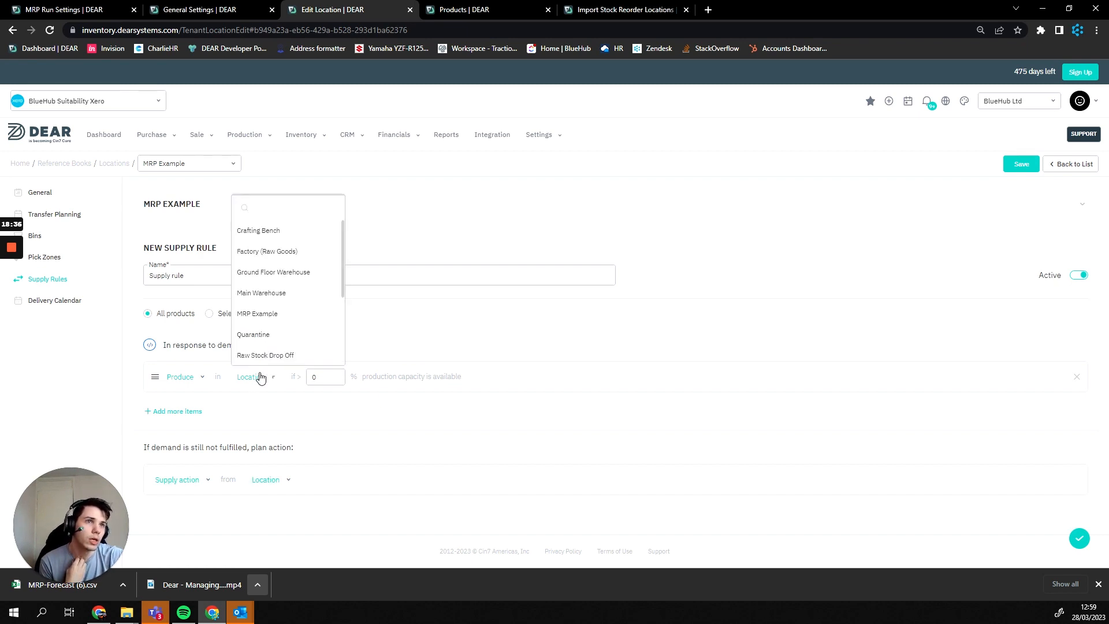
pyautogui.click(294, 296)
pyautogui.moveTo(237, 447); pyautogui.dragTo(242, 448)
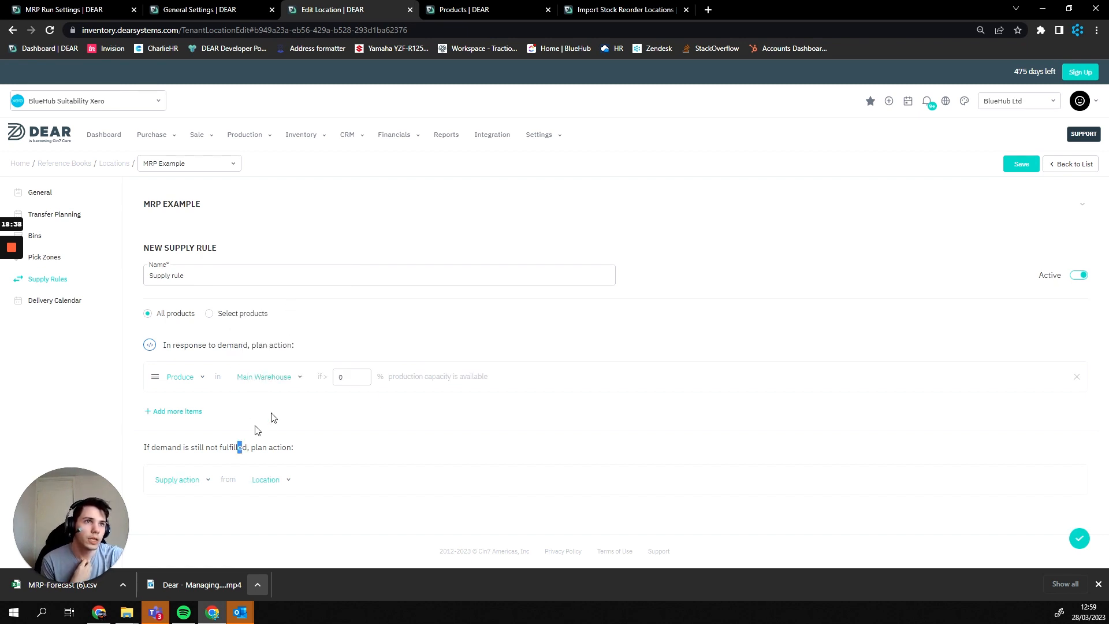
# Add a second plan action to the supply rule and set it to transfer from Main Warehouse.
pyautogui.click(198, 412)
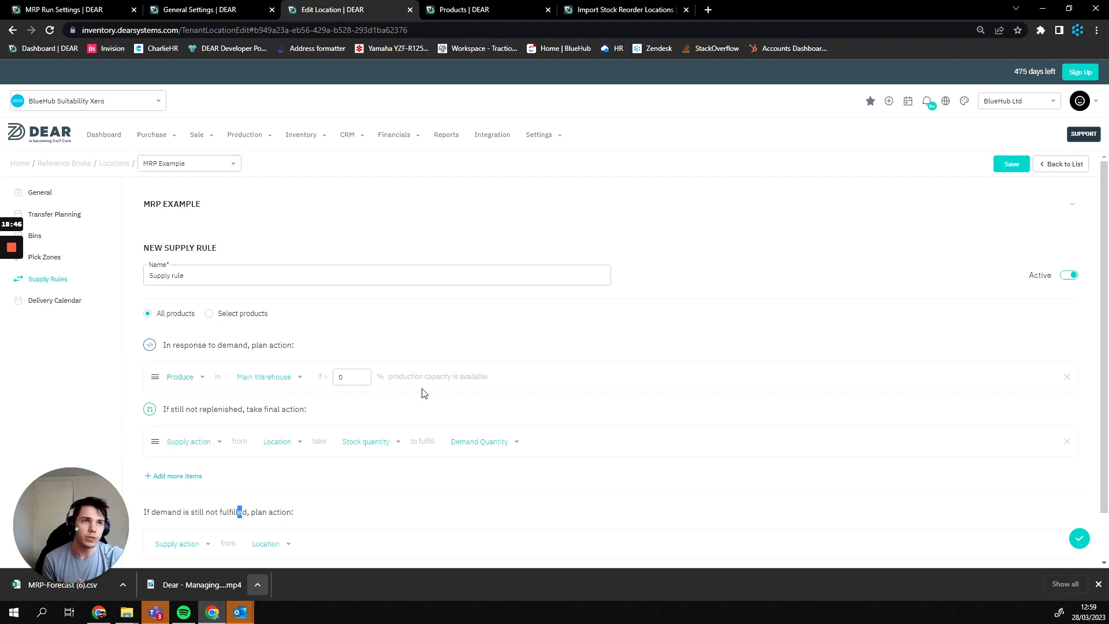
pyautogui.click(216, 448)
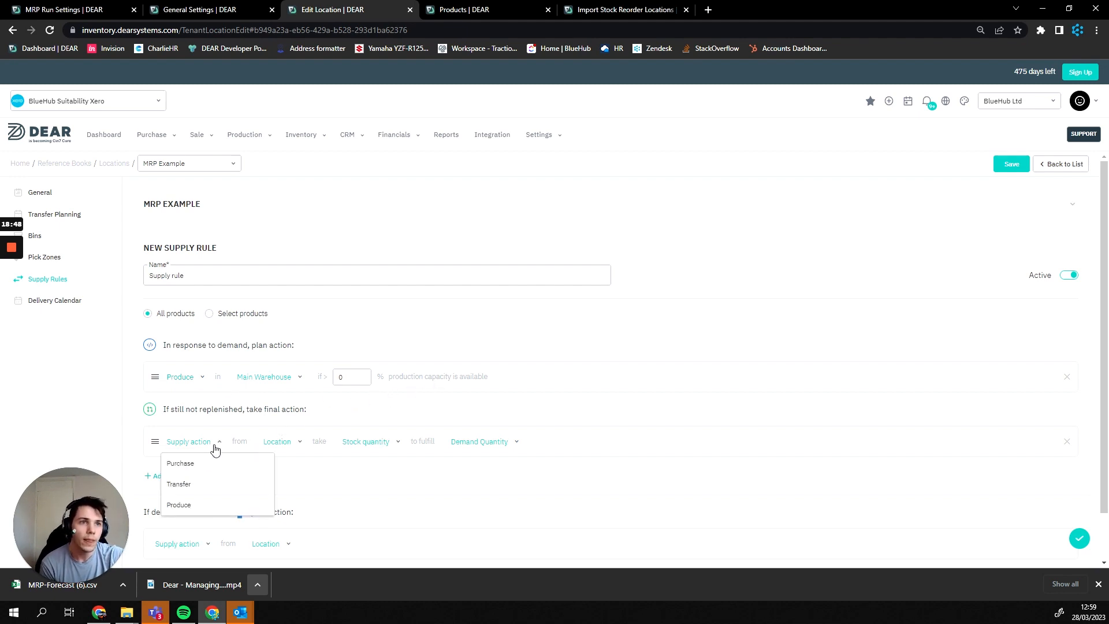
pyautogui.click(200, 468)
pyautogui.click(283, 443)
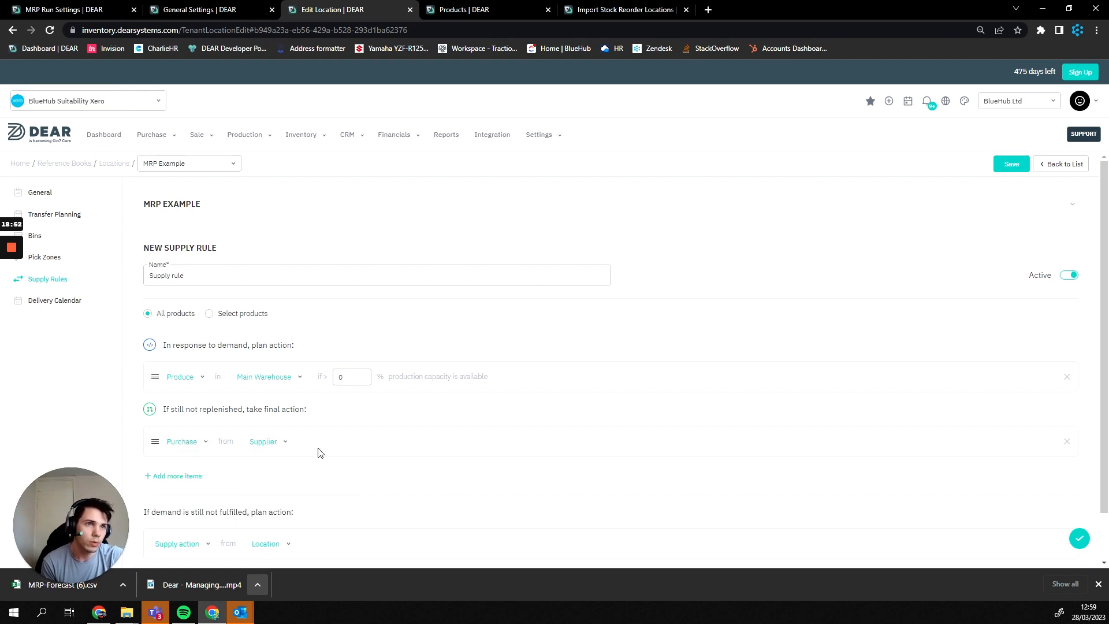
pyautogui.click(195, 444)
pyautogui.click(201, 489)
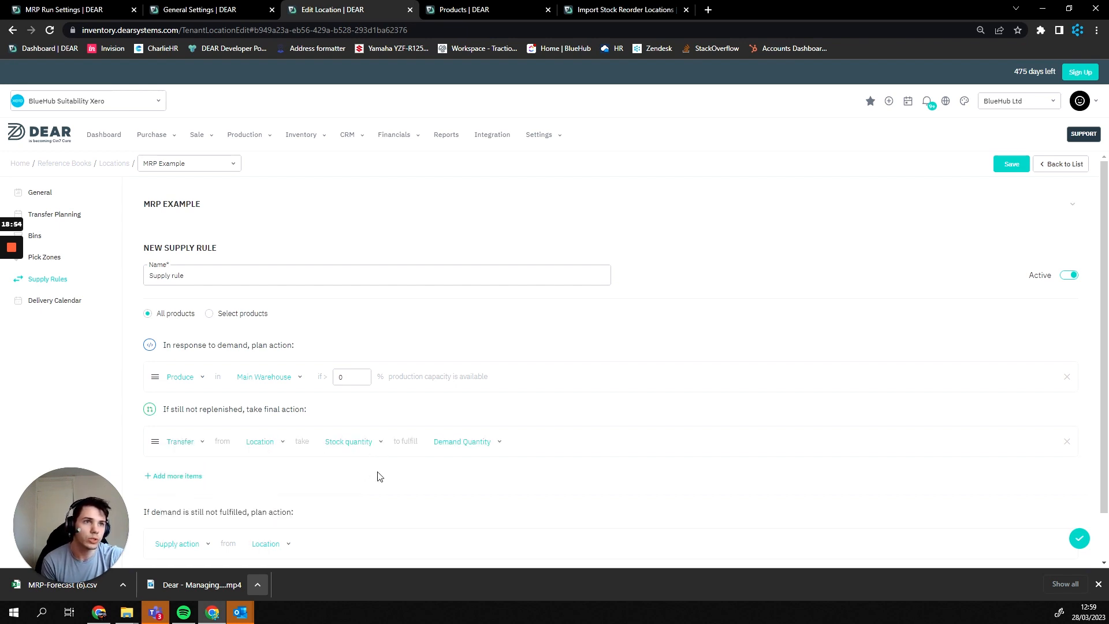
pyautogui.click(274, 442)
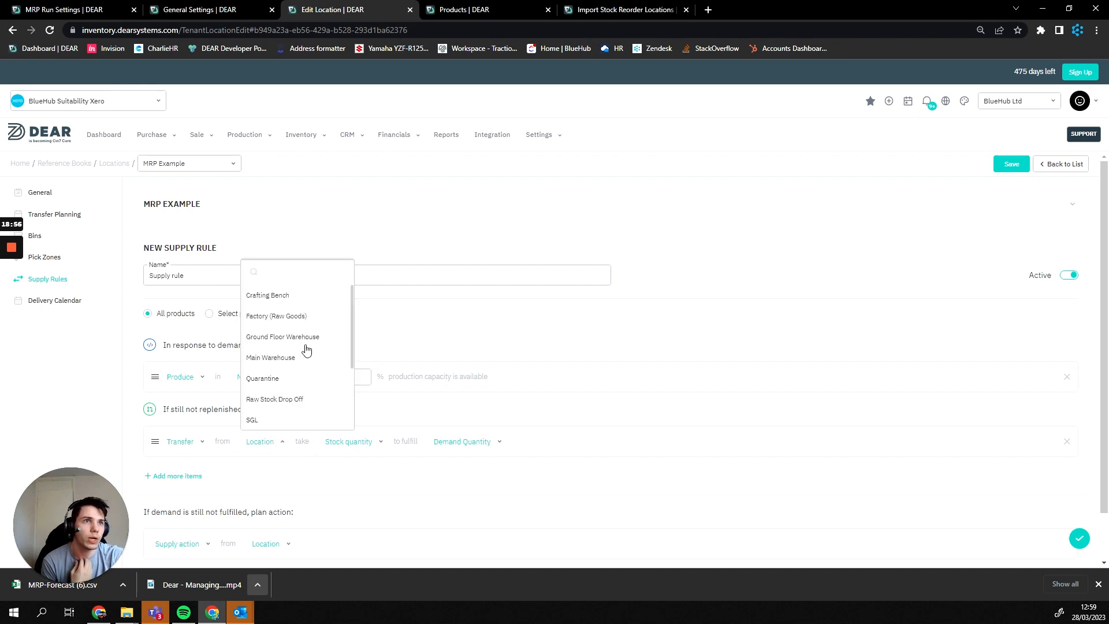
pyautogui.scroll(-2, 301, 381)
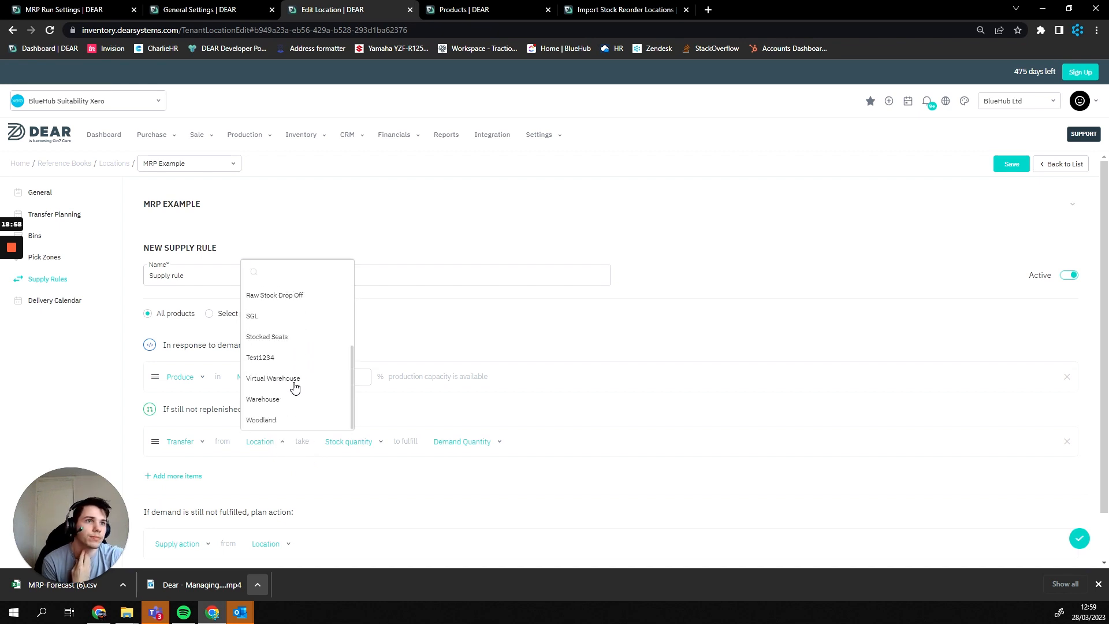
pyautogui.scroll(1, 287, 399)
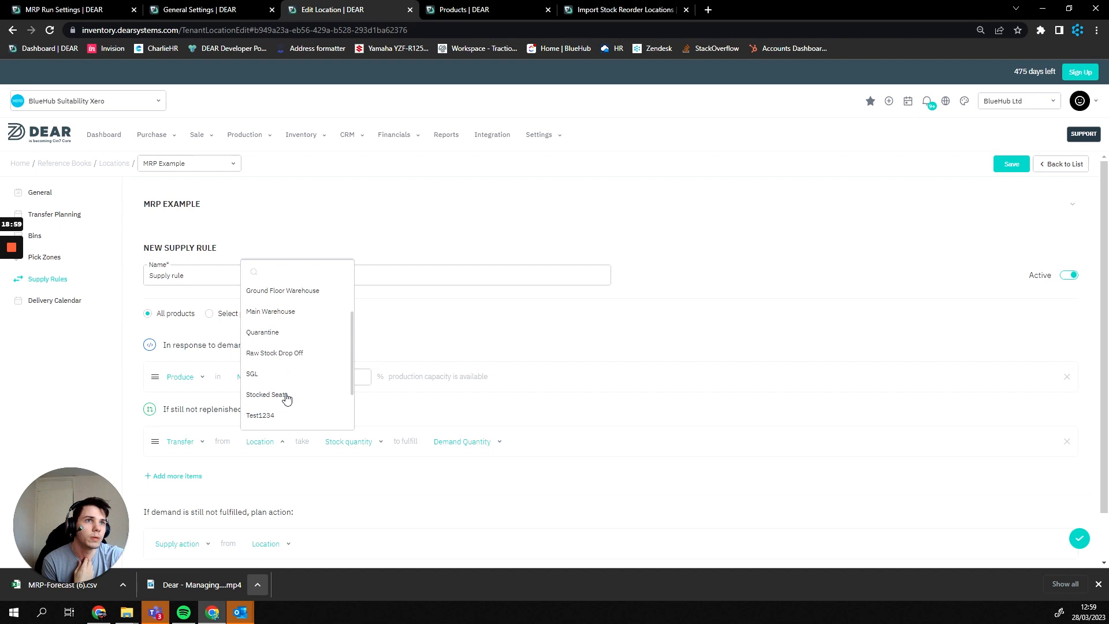
pyautogui.click(292, 316)
# Set the transfer action's stock quantity to "Until minimum before reorder".
pyautogui.click(377, 441)
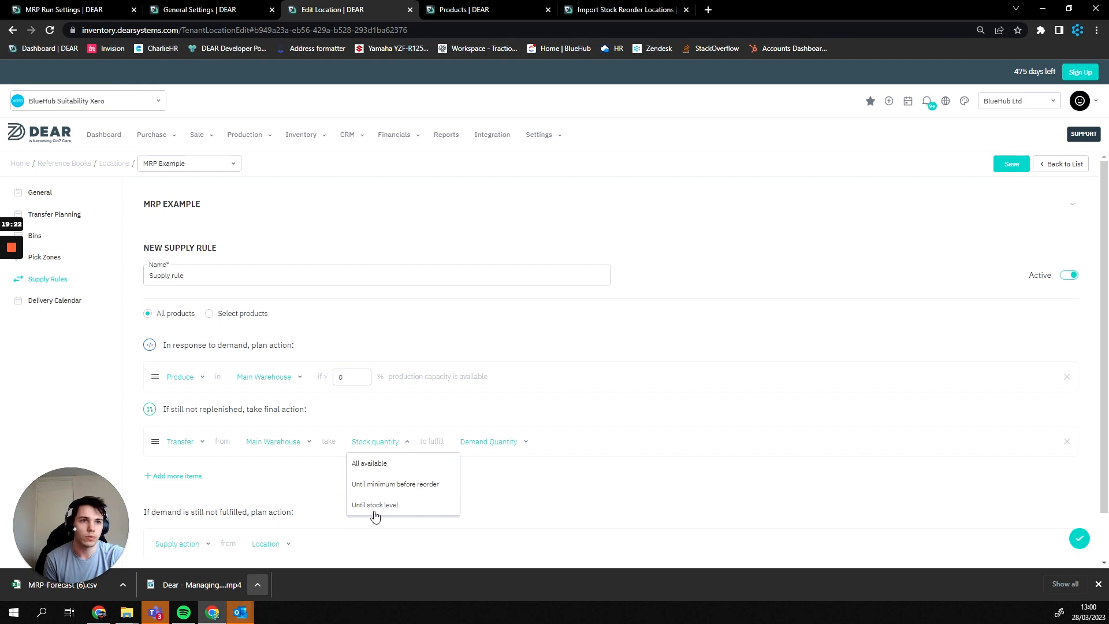
pyautogui.click(397, 484)
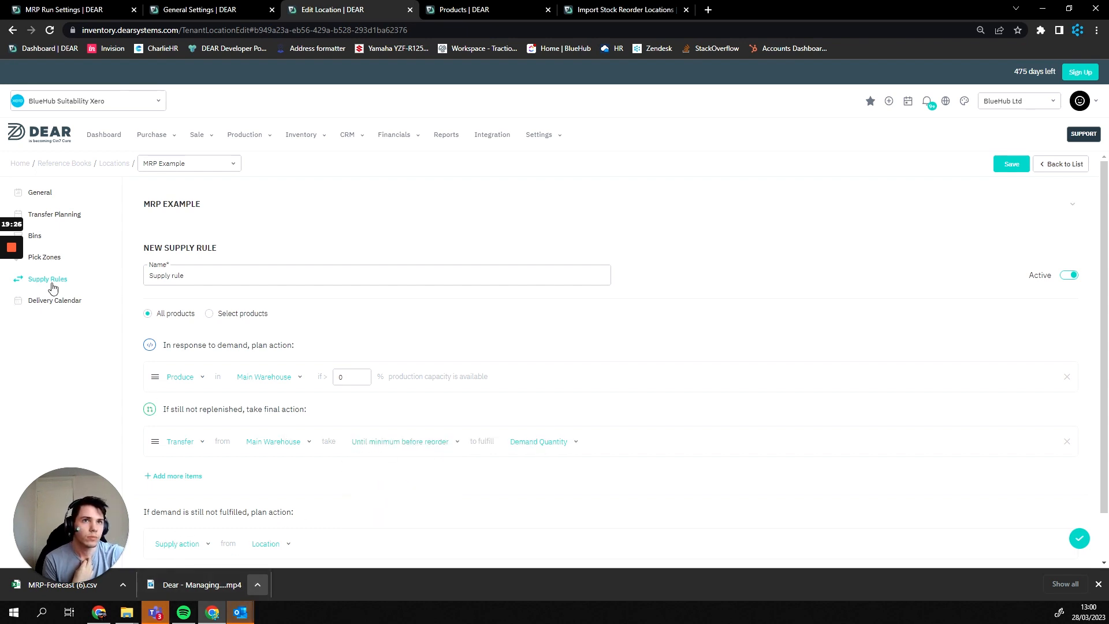
pyautogui.moveTo(3, 290)
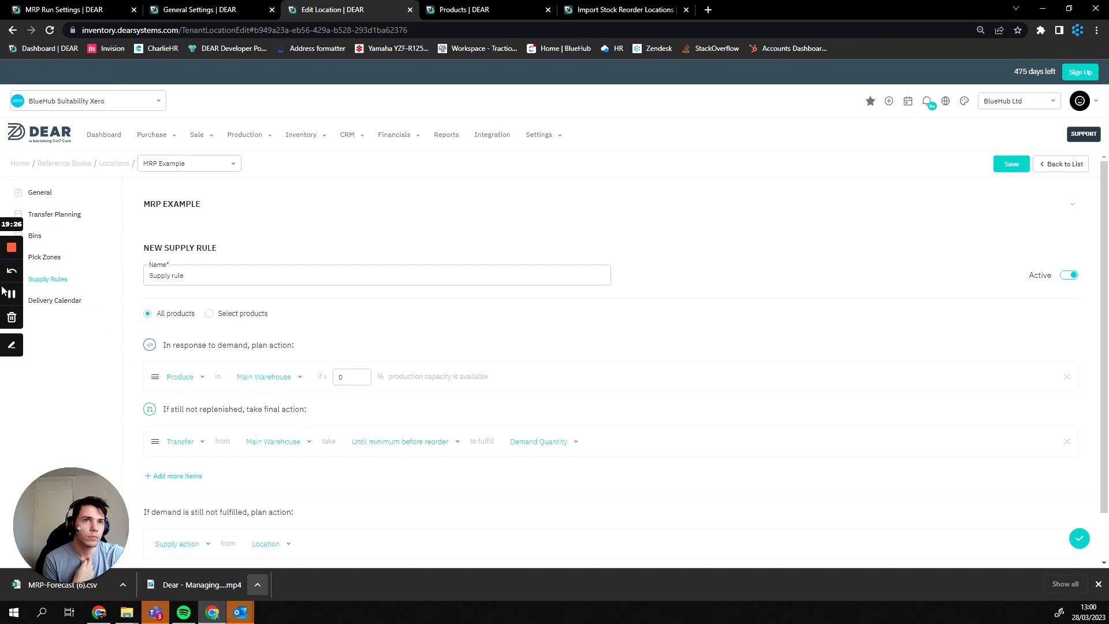
pyautogui.click(446, 443)
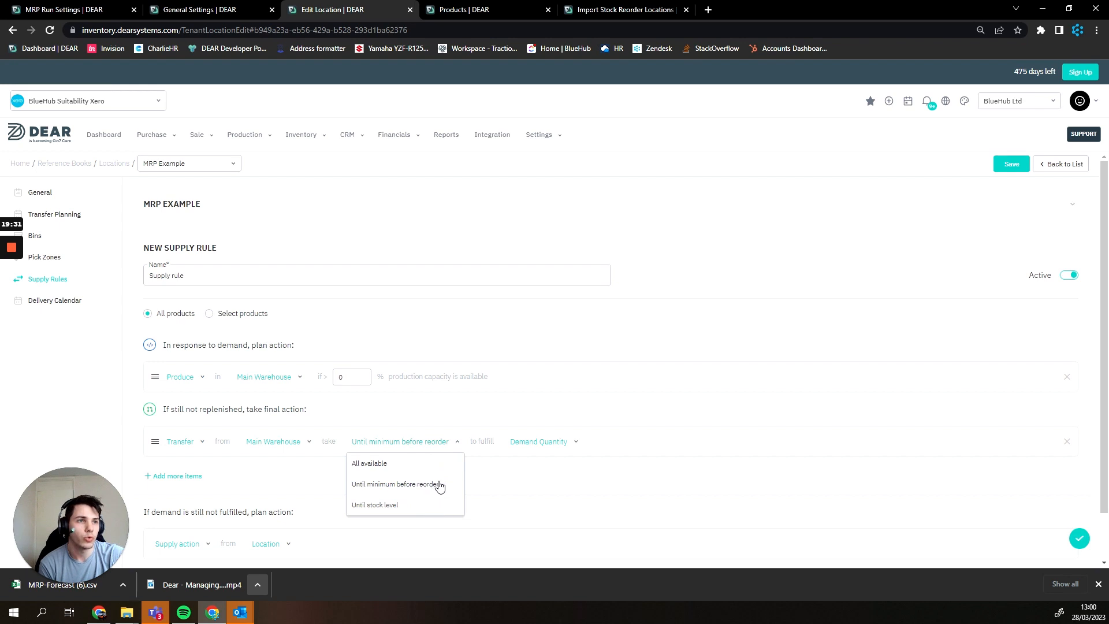
pyautogui.click(492, 490)
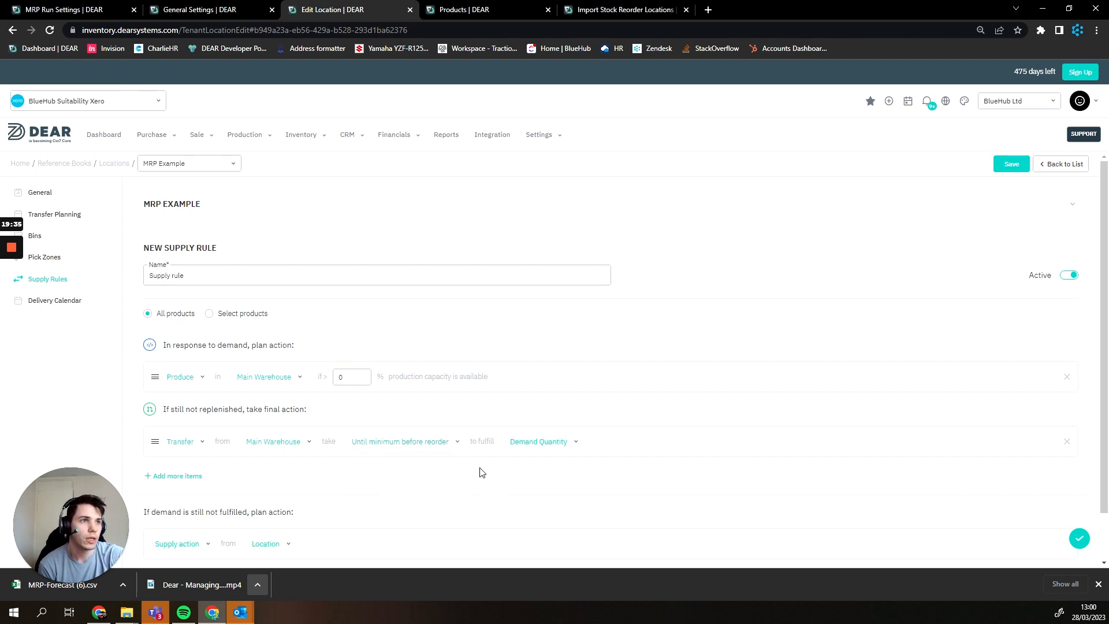
# Try "Total demand quantity only" for the transfer action's demand quantity, and switch it to "Partial demand quantity".
pyautogui.click(570, 443)
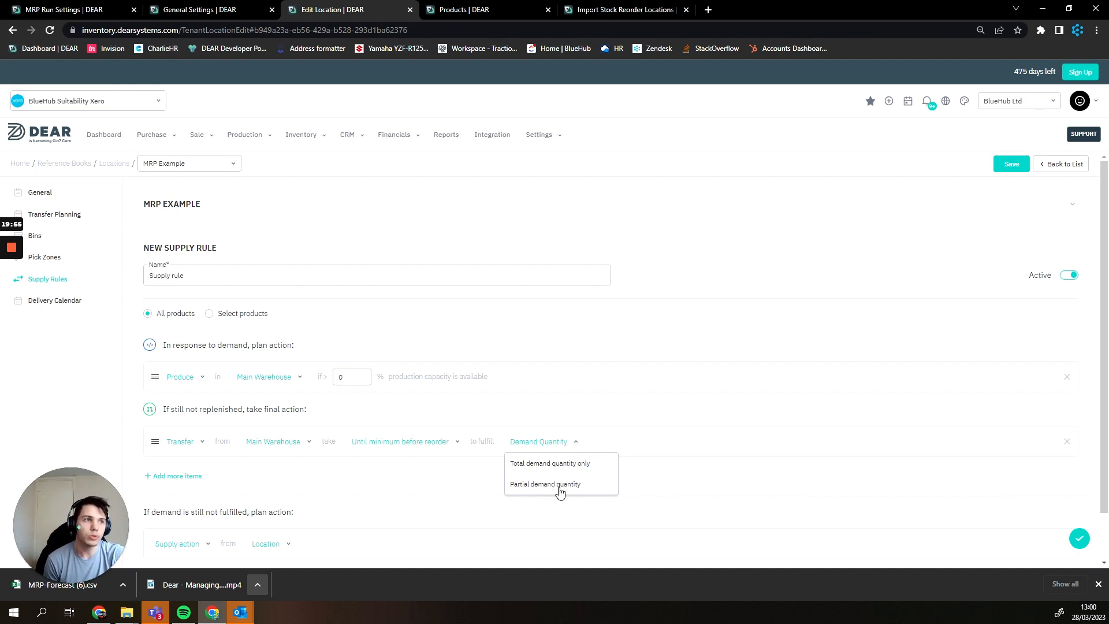
pyautogui.click(591, 471)
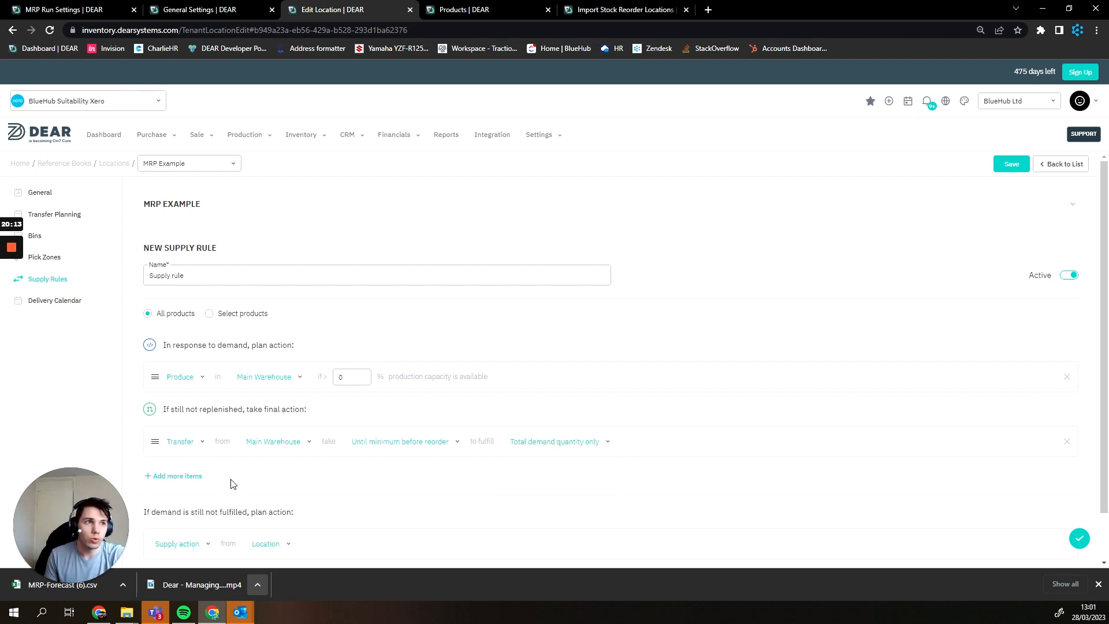
pyautogui.click(594, 442)
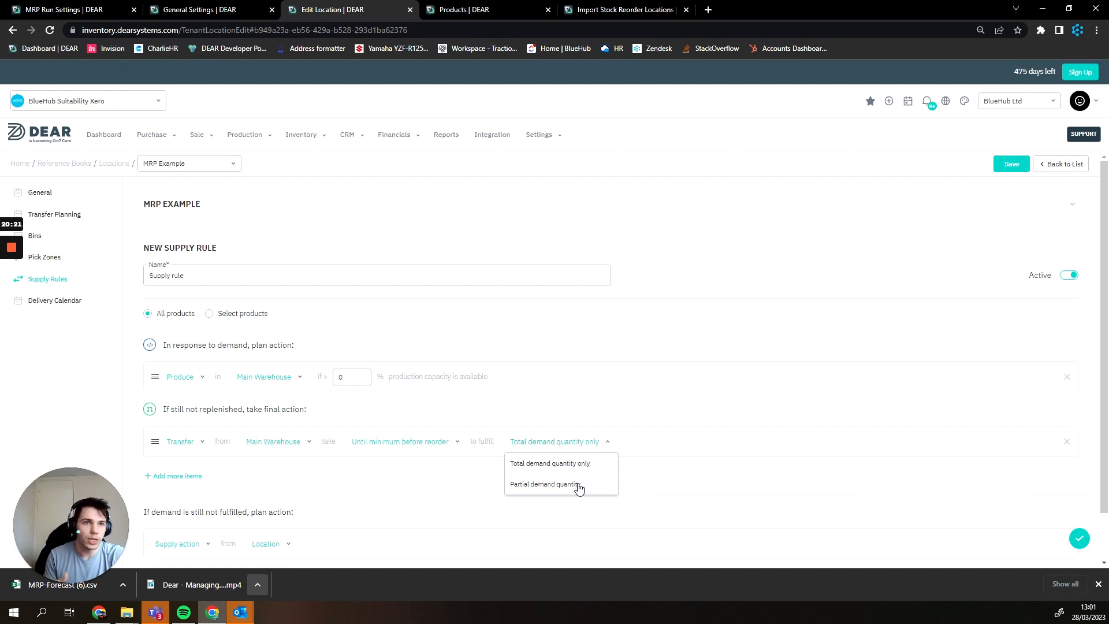
pyautogui.click(579, 487)
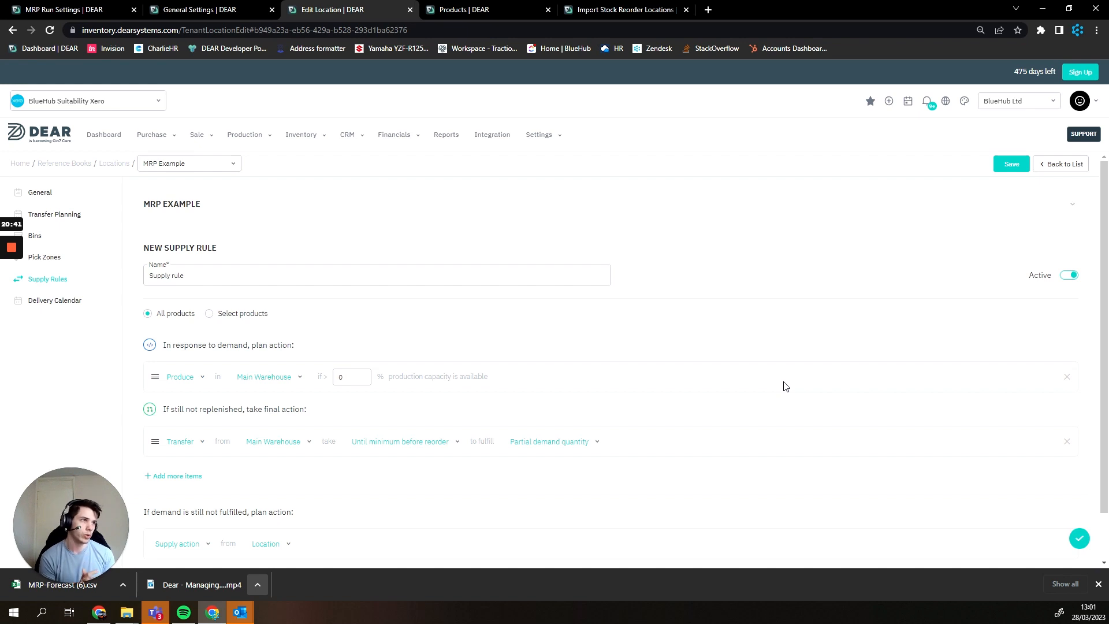
# Delete both the transfer action and the Produce action from the supply rule.
pyautogui.click(1067, 442)
pyautogui.click(530, 379)
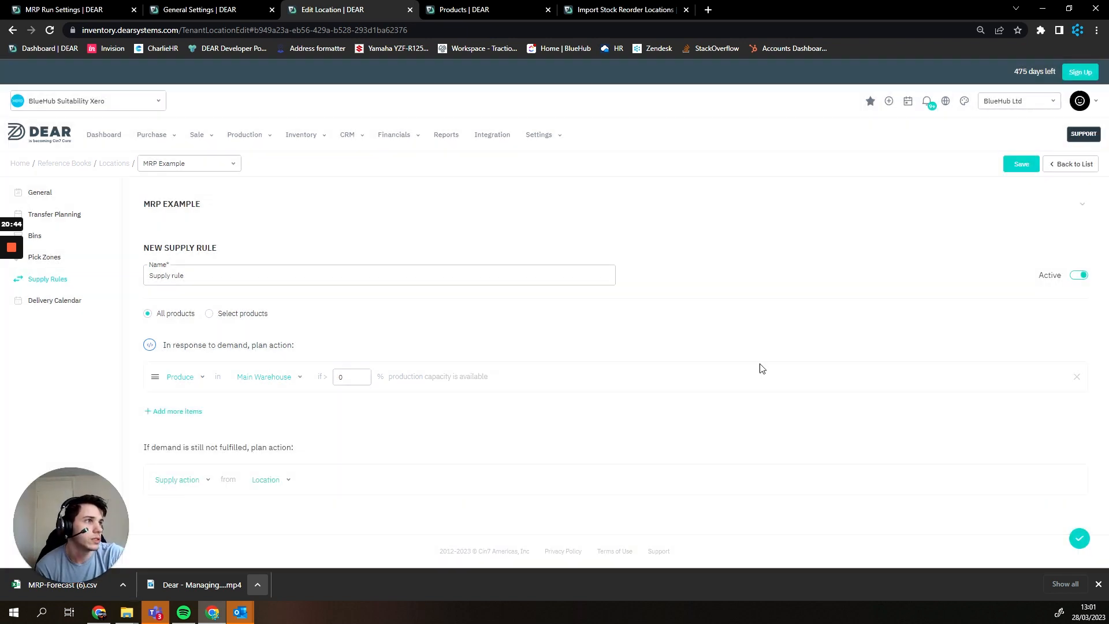
pyautogui.click(1075, 377)
pyautogui.click(530, 378)
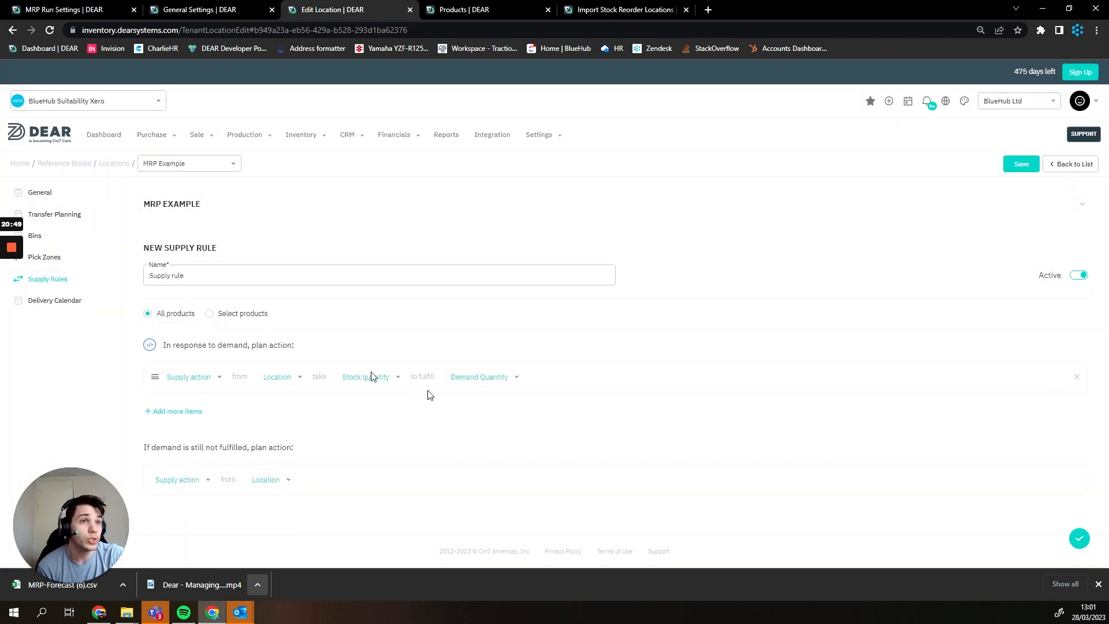
# Set the action in response to demand to Purchase from the supplier with the lowest lead time.
pyautogui.click(203, 376)
pyautogui.click(202, 399)
pyautogui.click(265, 377)
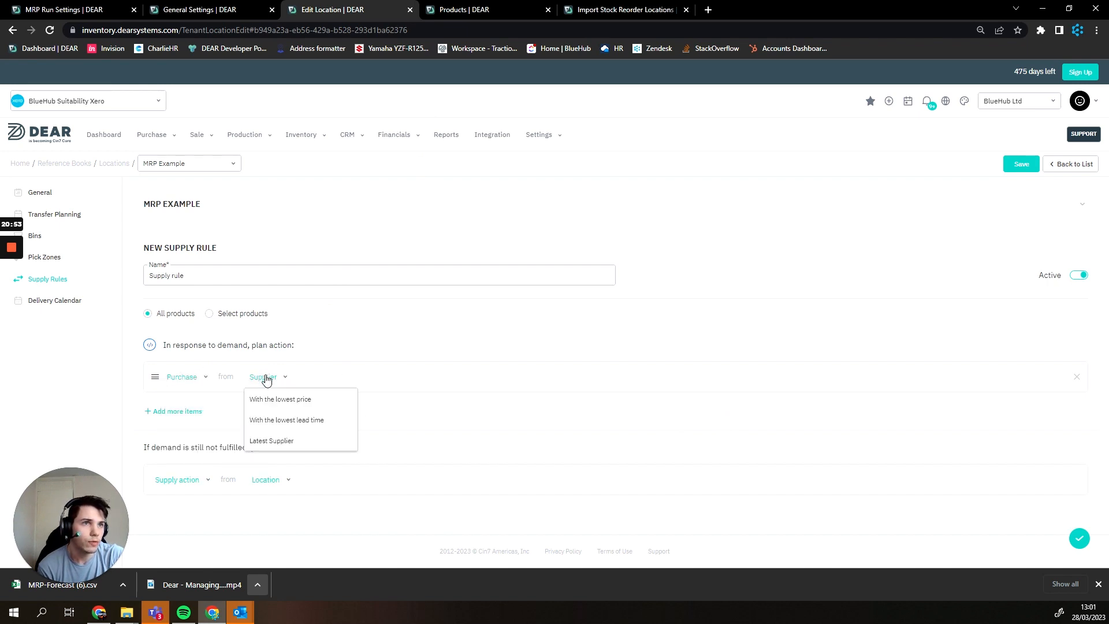
pyautogui.click(328, 426)
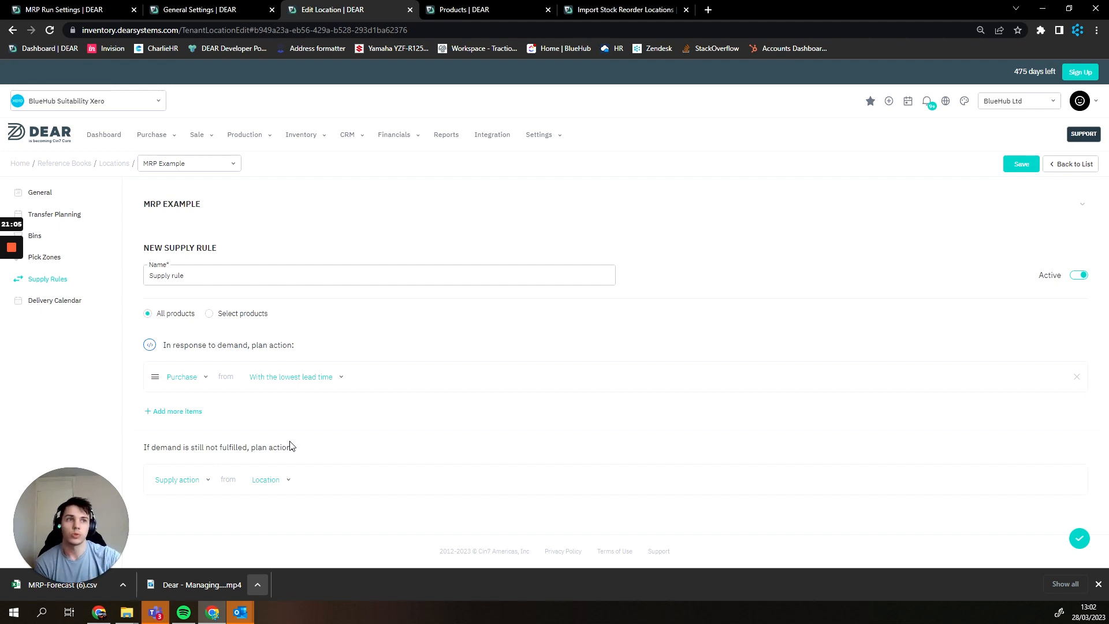
pyautogui.click(317, 380)
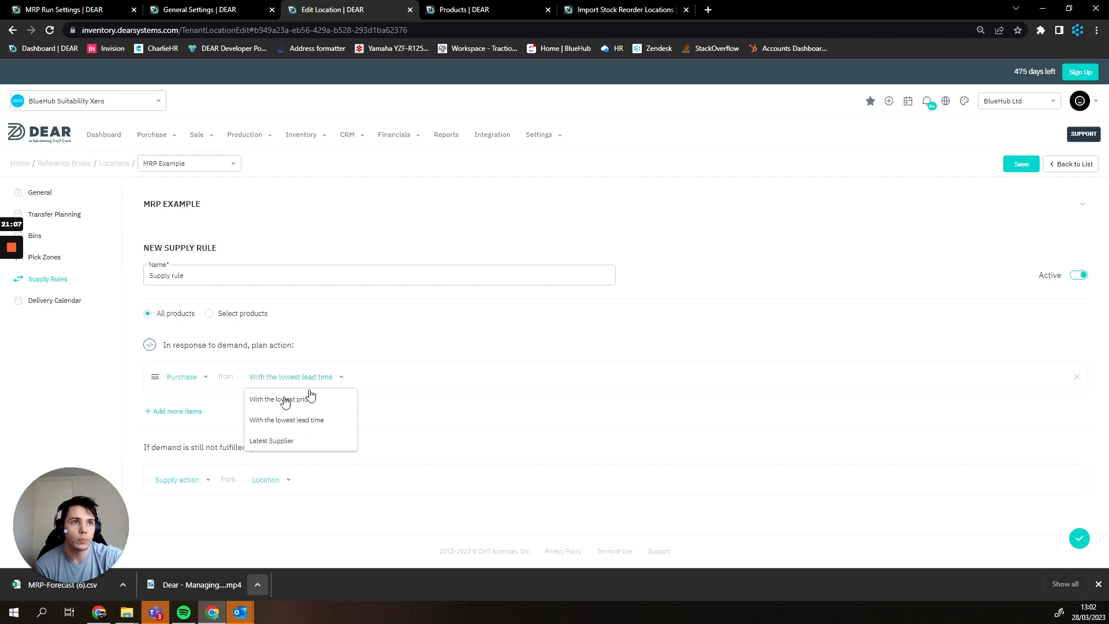
pyautogui.click(384, 415)
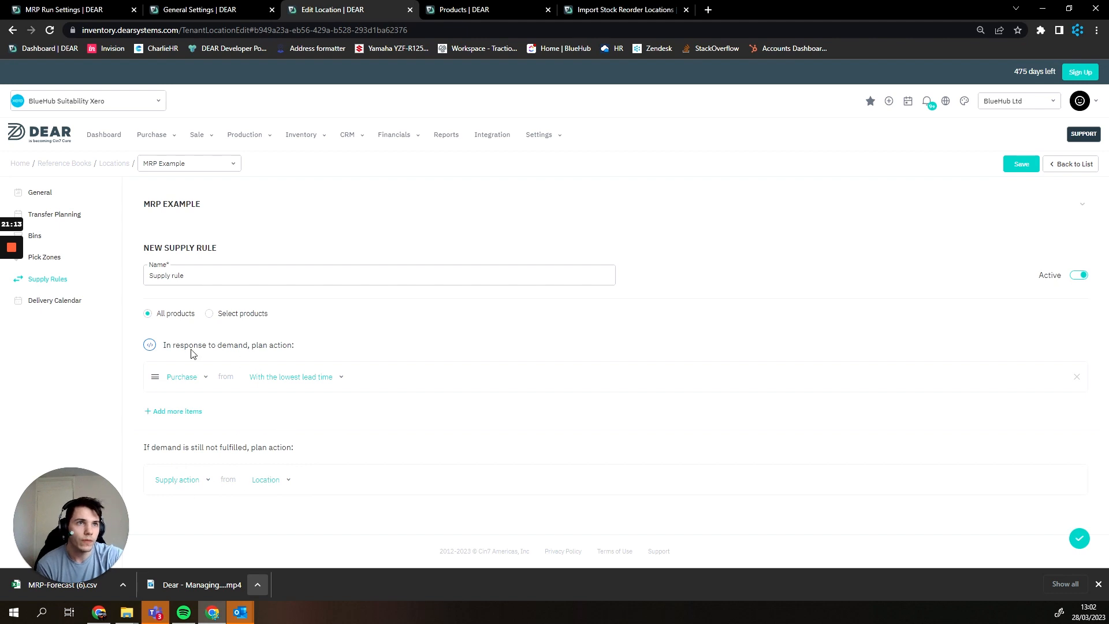
# Set the action for still unfulfilled demand to Nothing and save the supply rule.
pyautogui.click(194, 488)
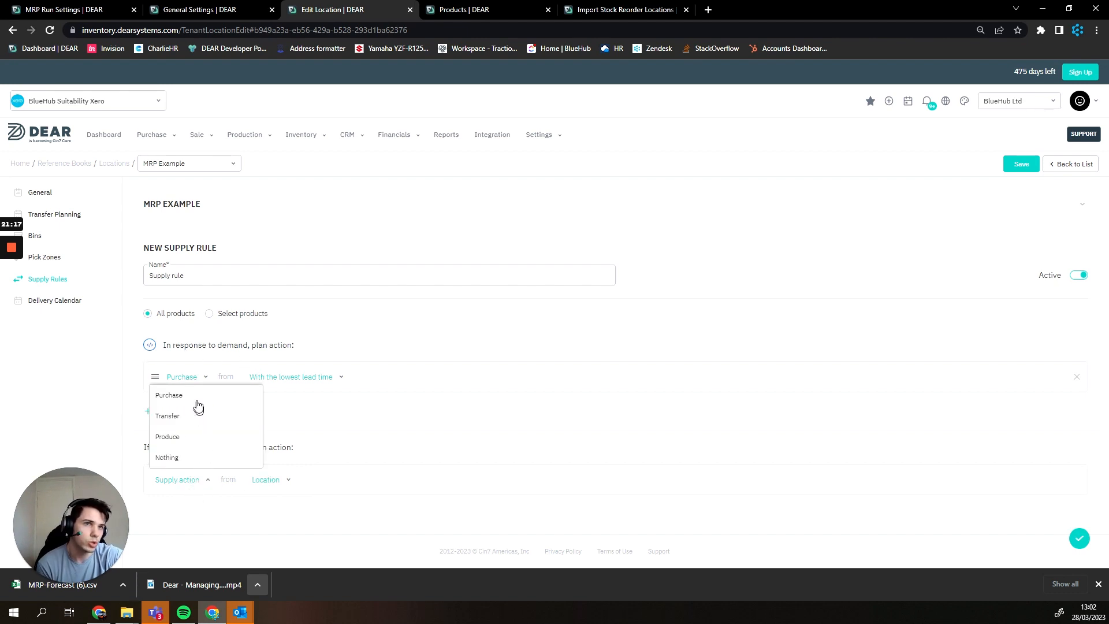
pyautogui.click(329, 469)
pyautogui.click(168, 488)
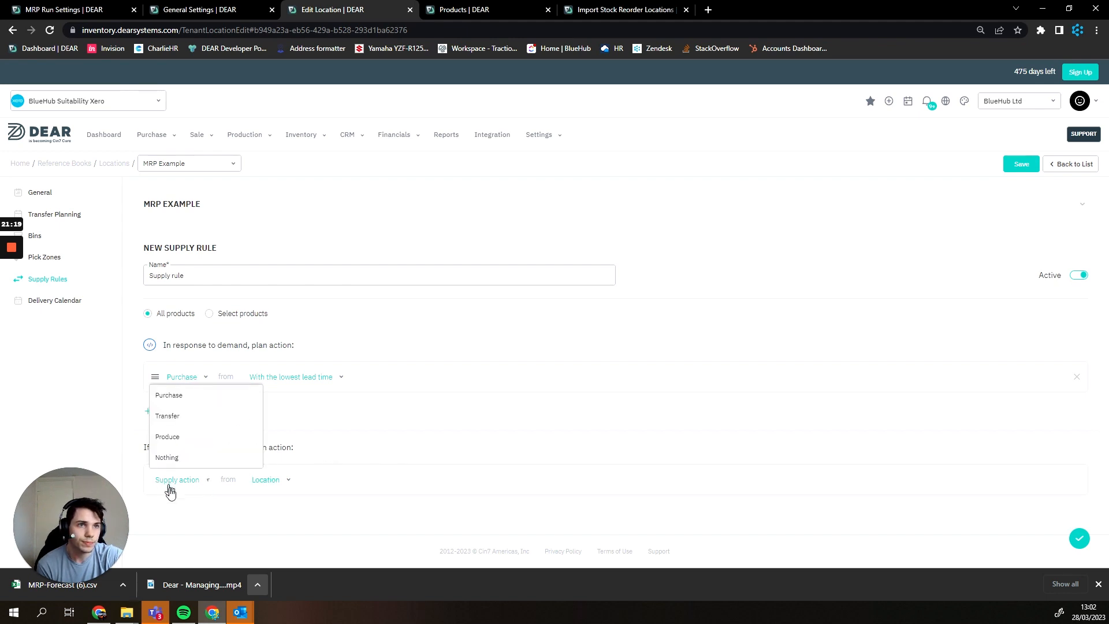
pyautogui.click(184, 456)
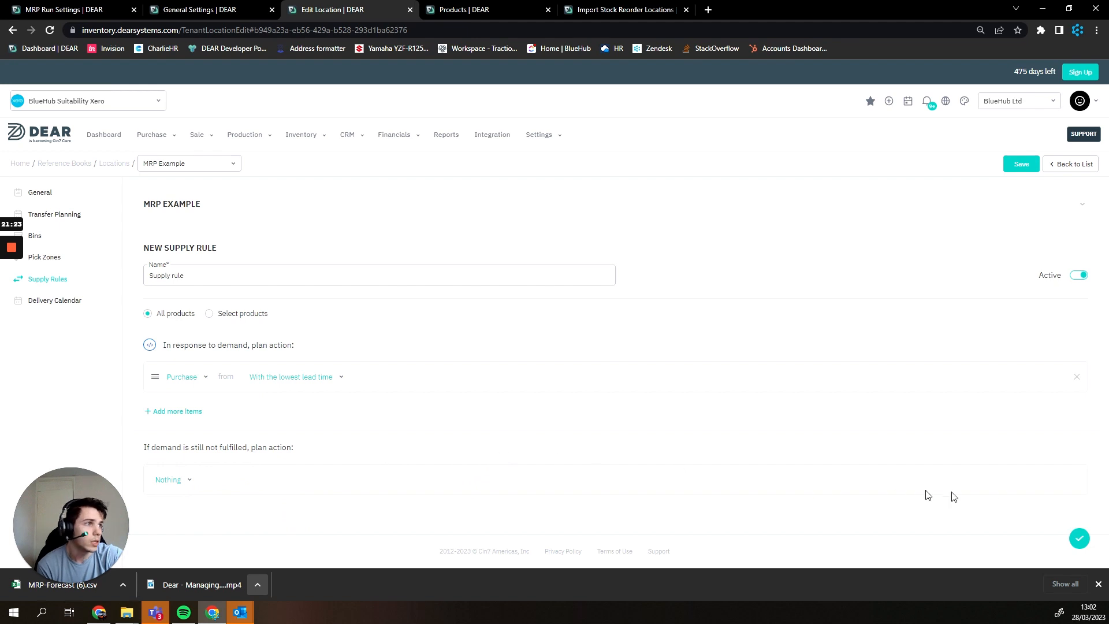
pyautogui.click(1079, 539)
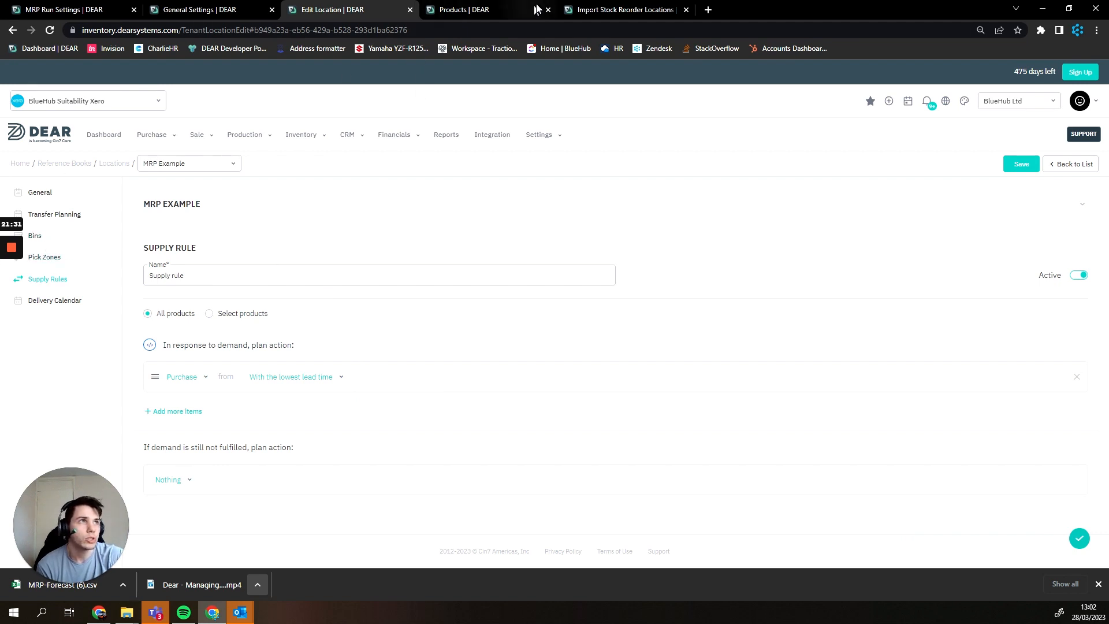
# Review the eggshell paint product's suppliers, and recalculate the demand and suggested supply orders of the MRP run.
pyautogui.click(514, 5)
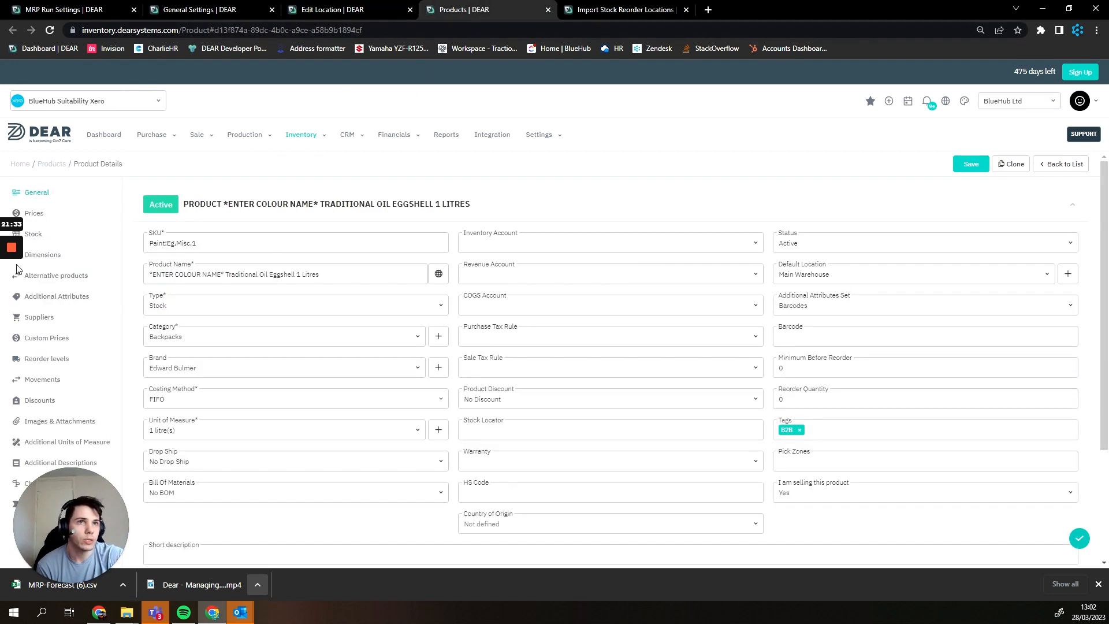
pyautogui.click(73, 317)
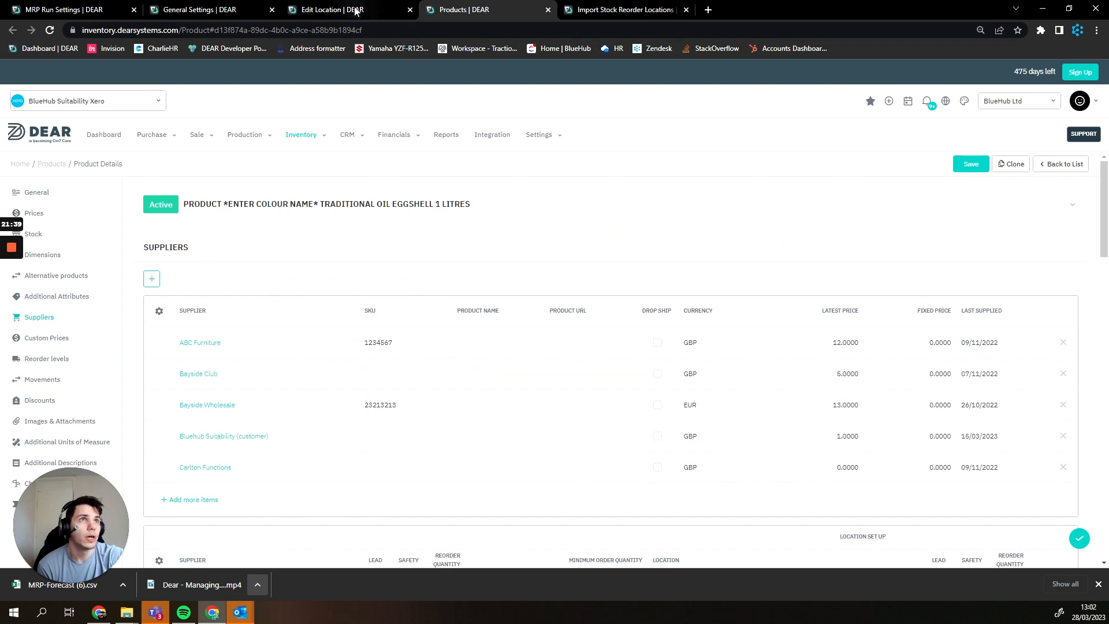
pyautogui.click(87, 10)
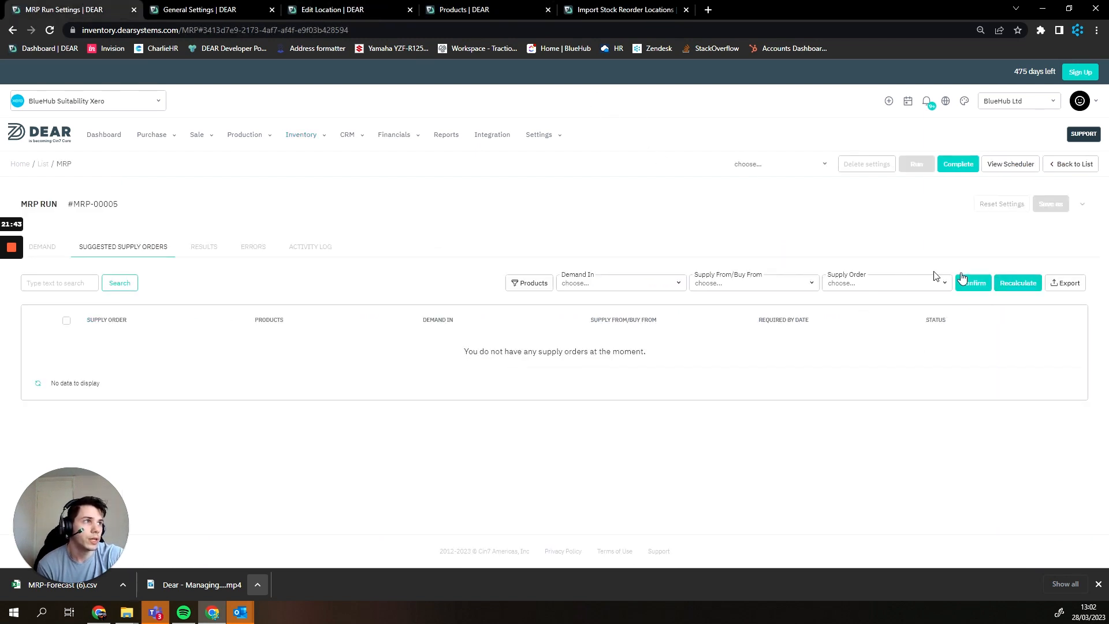
pyautogui.click(1016, 283)
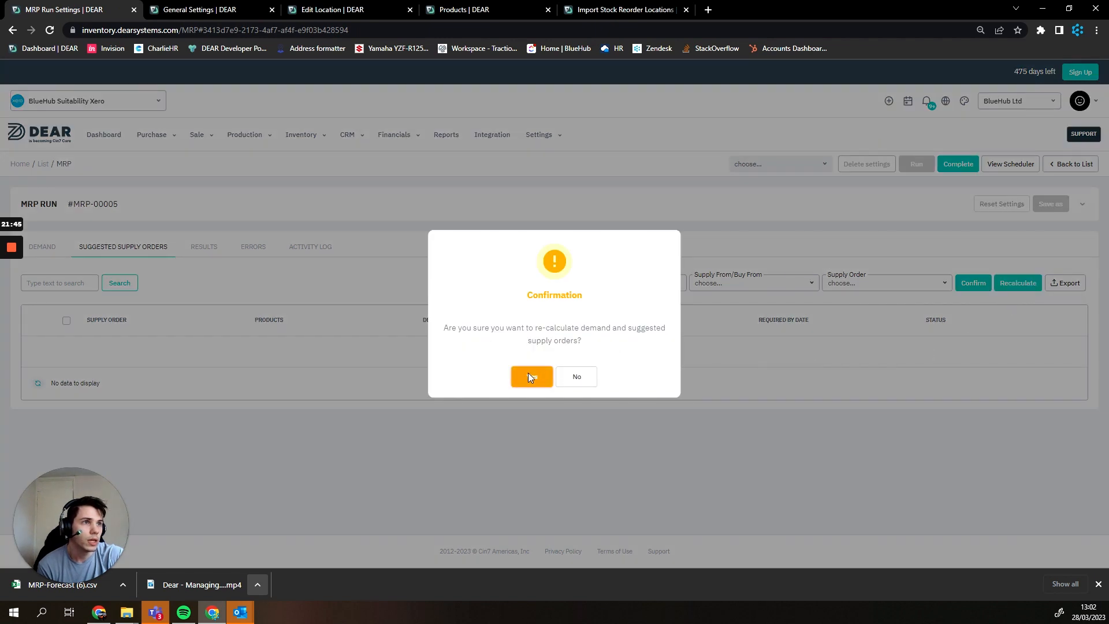
pyautogui.click(530, 376)
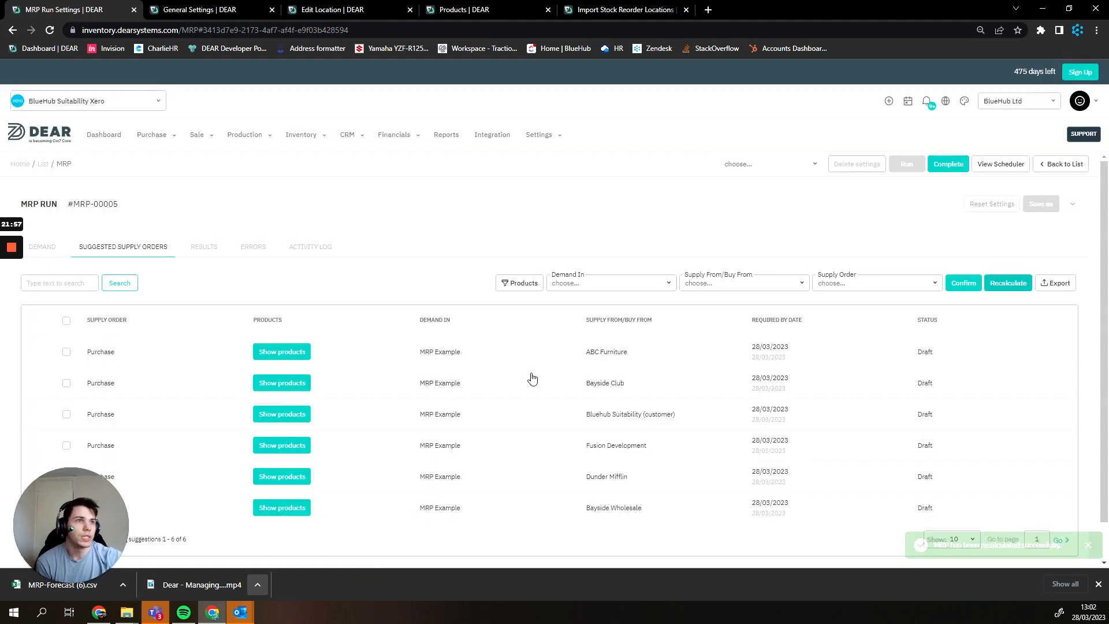
# Filter the suggested supply orders to the product Paint:Eg.Misc.1, *ENTER COLOUR NAME* Traditional Oil Eggshell 1 Litres.
pyautogui.scroll(-2, 570, 386)
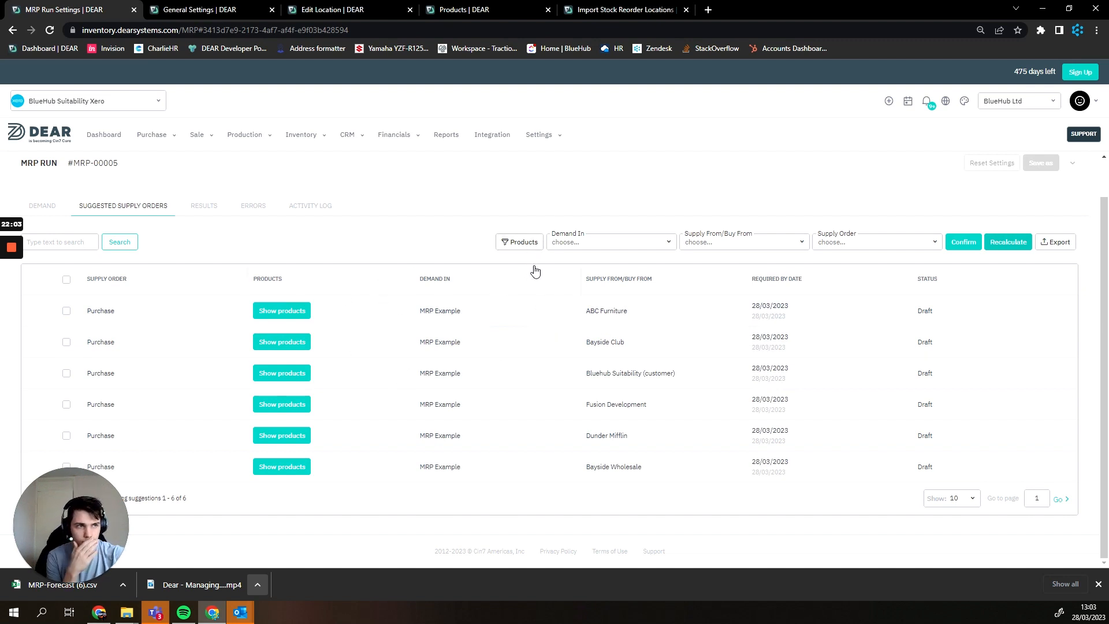
pyautogui.click(536, 246)
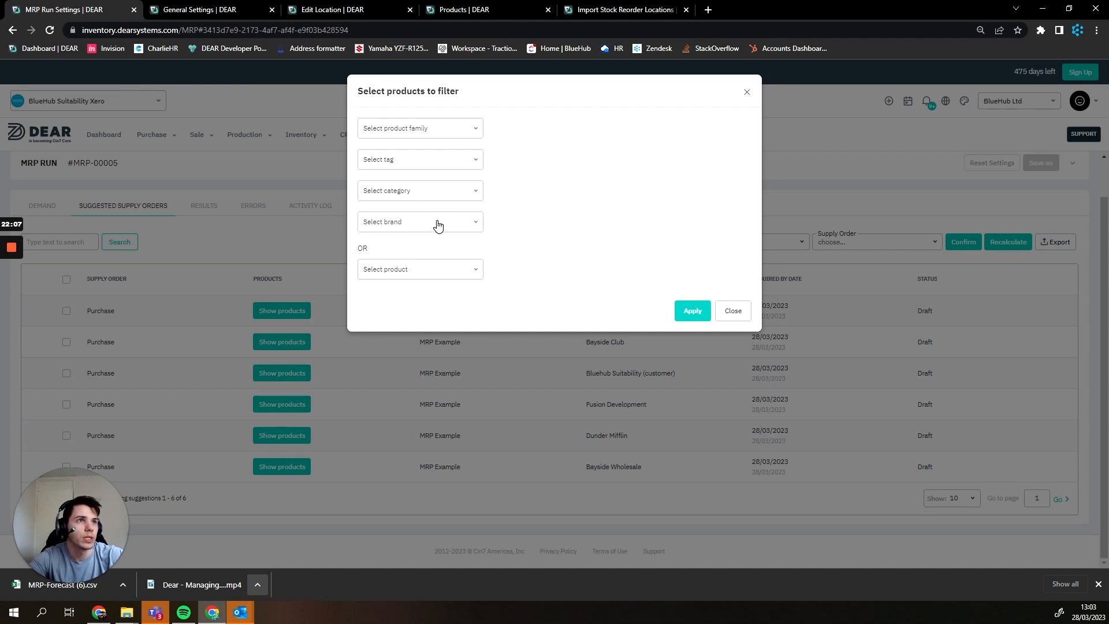
pyautogui.click(446, 272)
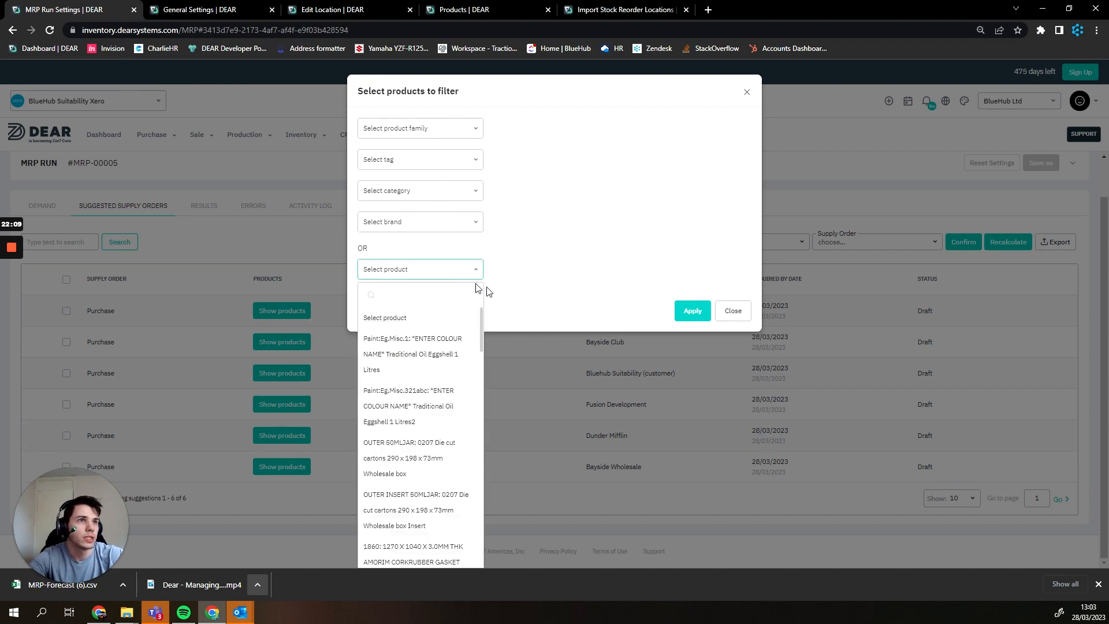
pyautogui.write('Paint:Eg.Misc.1')
pyautogui.click(426, 322)
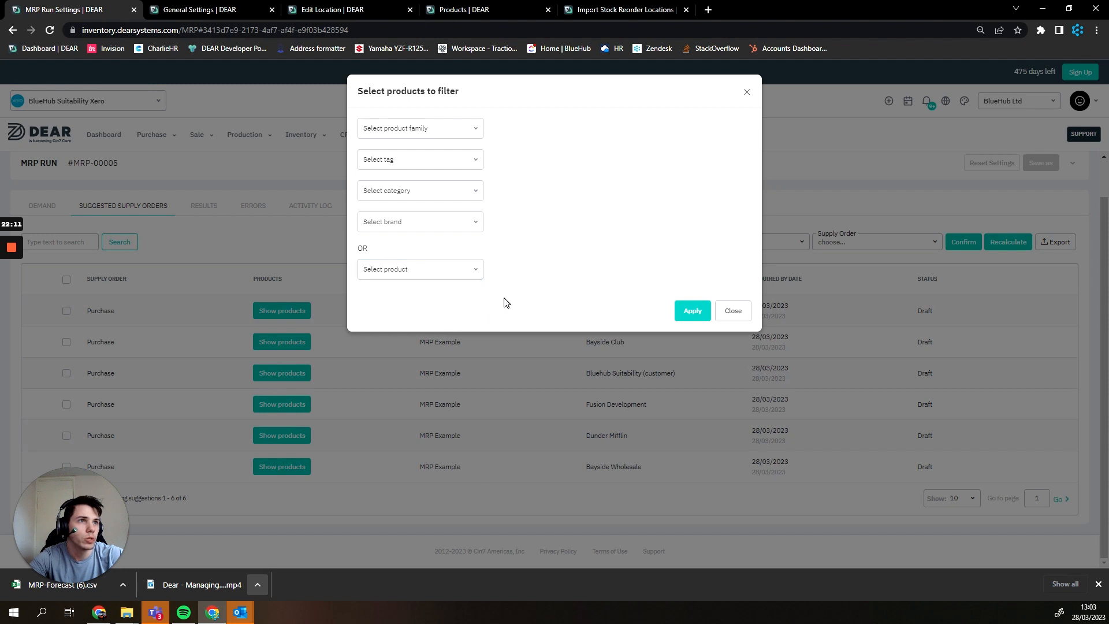
pyautogui.click(441, 276)
pyautogui.click(412, 343)
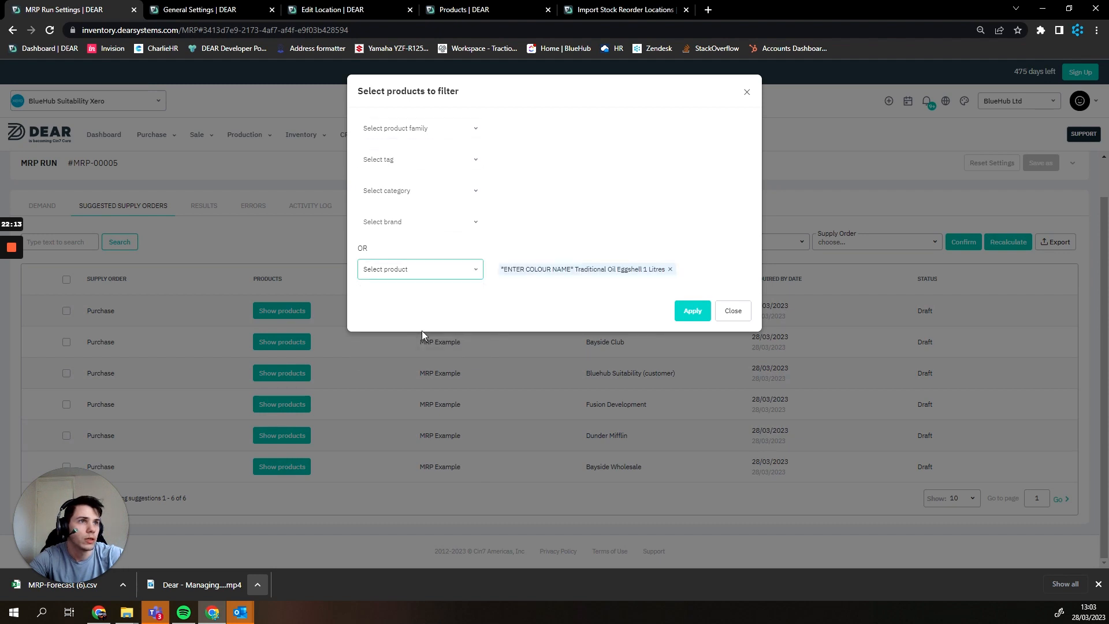
pyautogui.click(693, 310)
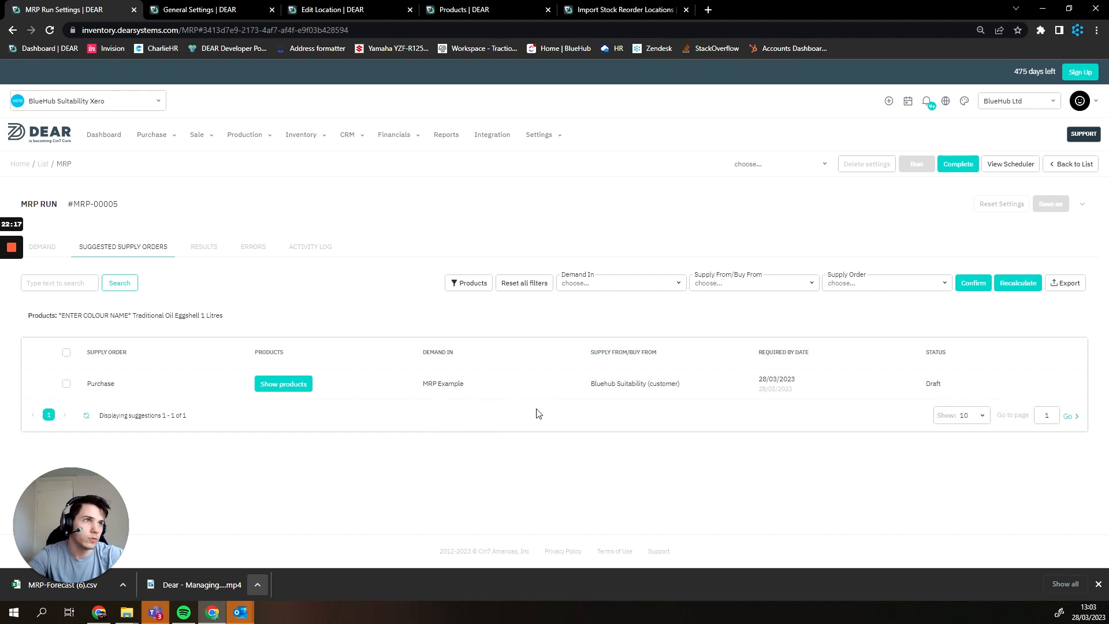
# Examine the suggested purchase's product lines, and compare them with the product's supplier prices and per-location lead settings.
pyautogui.click(297, 383)
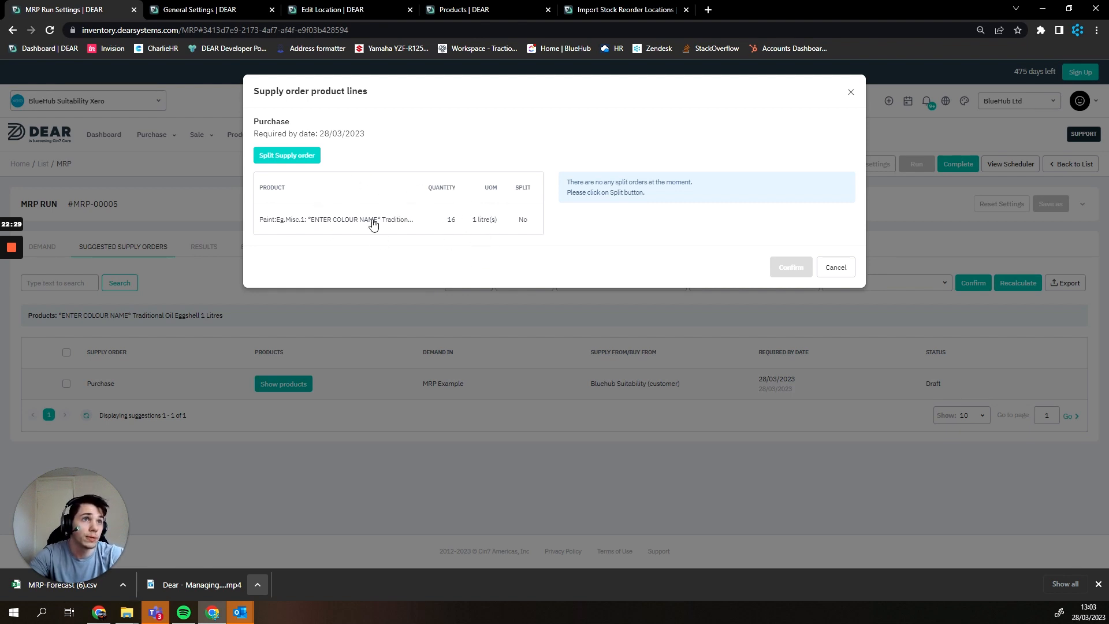
pyautogui.click(832, 269)
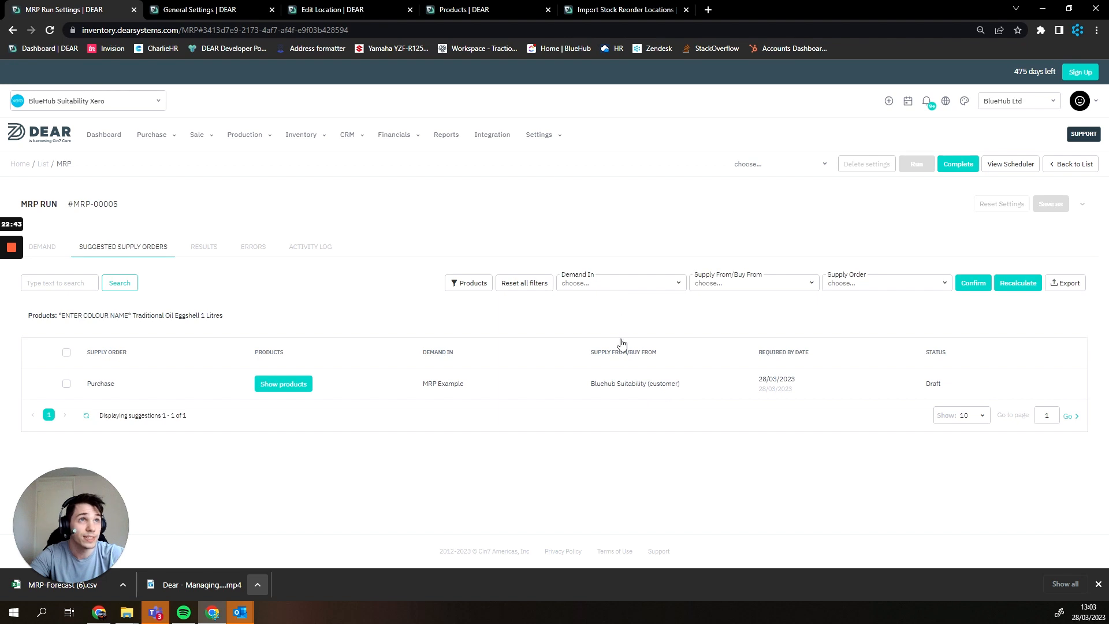
pyautogui.click(487, 7)
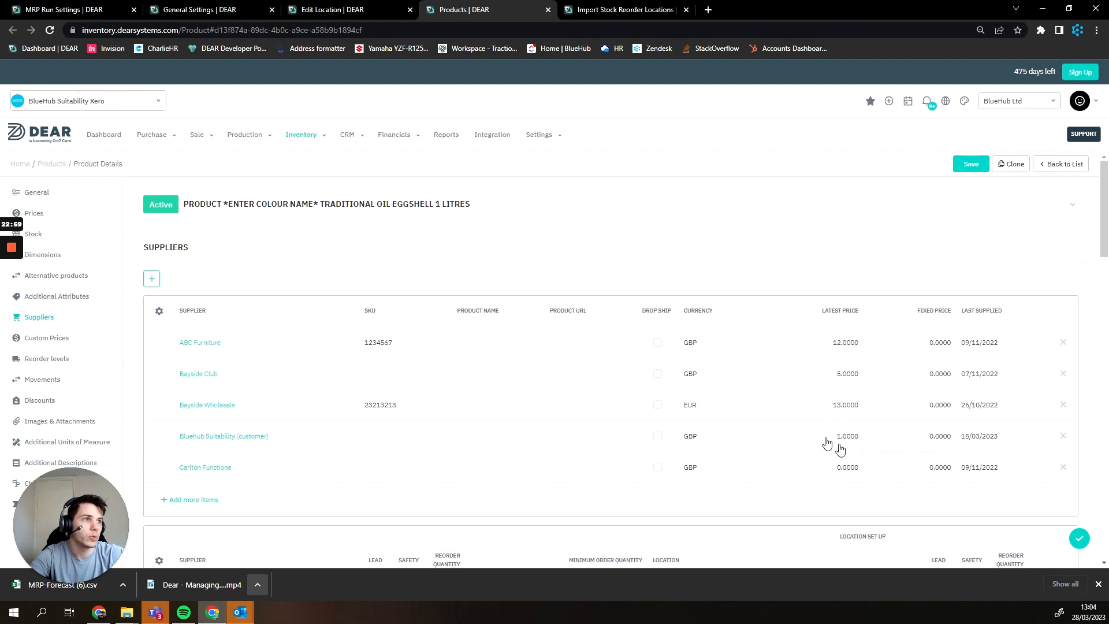
pyautogui.scroll(-4, 834, 449)
pyautogui.scroll(-3, 825, 442)
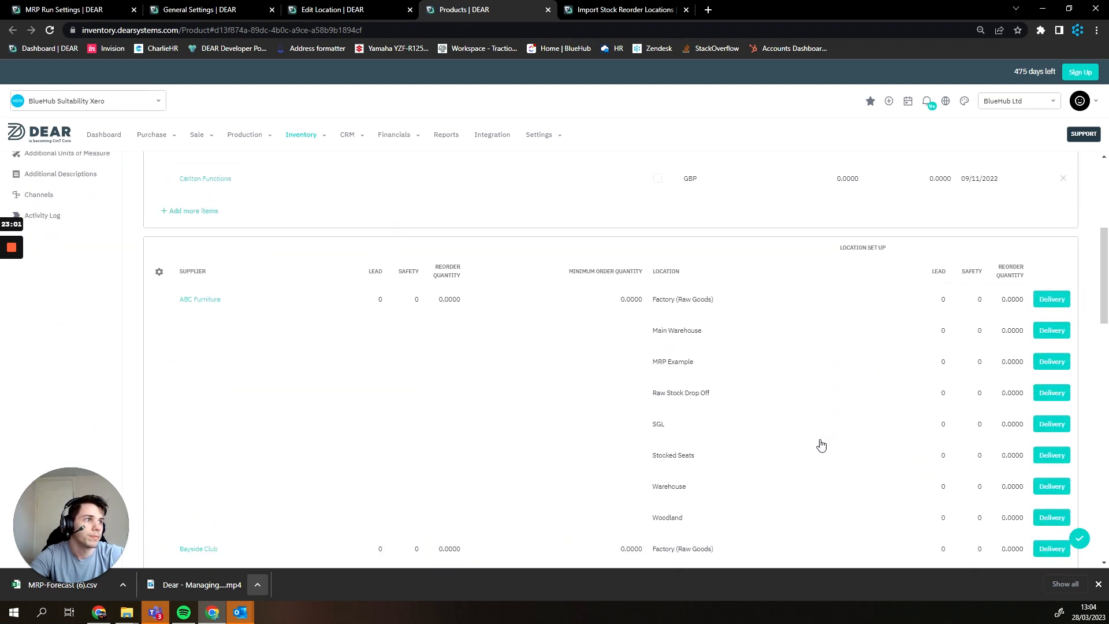
pyautogui.scroll(2, 776, 442)
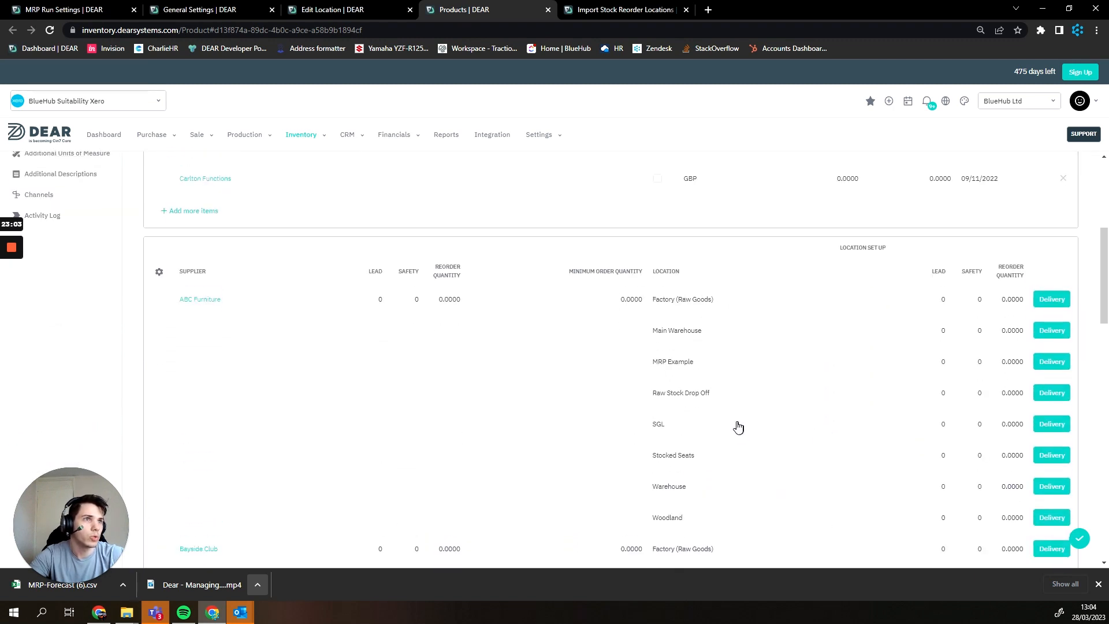
pyautogui.scroll(3, 751, 434)
pyautogui.scroll(2, 841, 404)
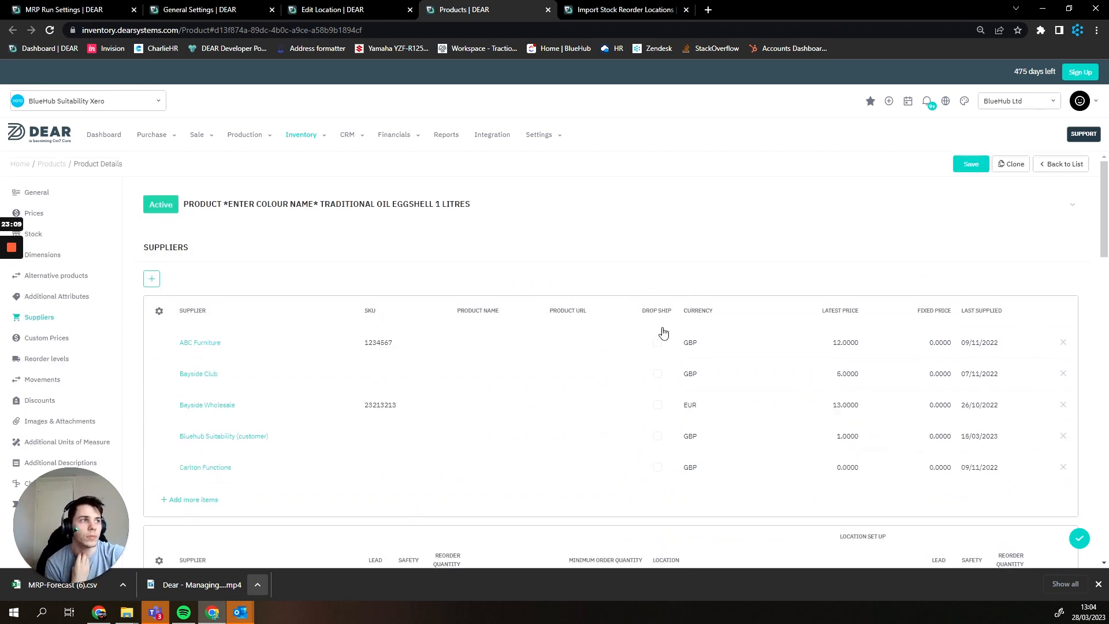
# Browse the alternative suppliers available for the suggested purchase in the MRP run without changing the supplier.
pyautogui.hotkey('ctrl', 'shift', 'Tab')
pyautogui.hotkey('ctrl', 'shift', 'Tab')
pyautogui.hotkey('ctrl', 'shift', 'Tab')
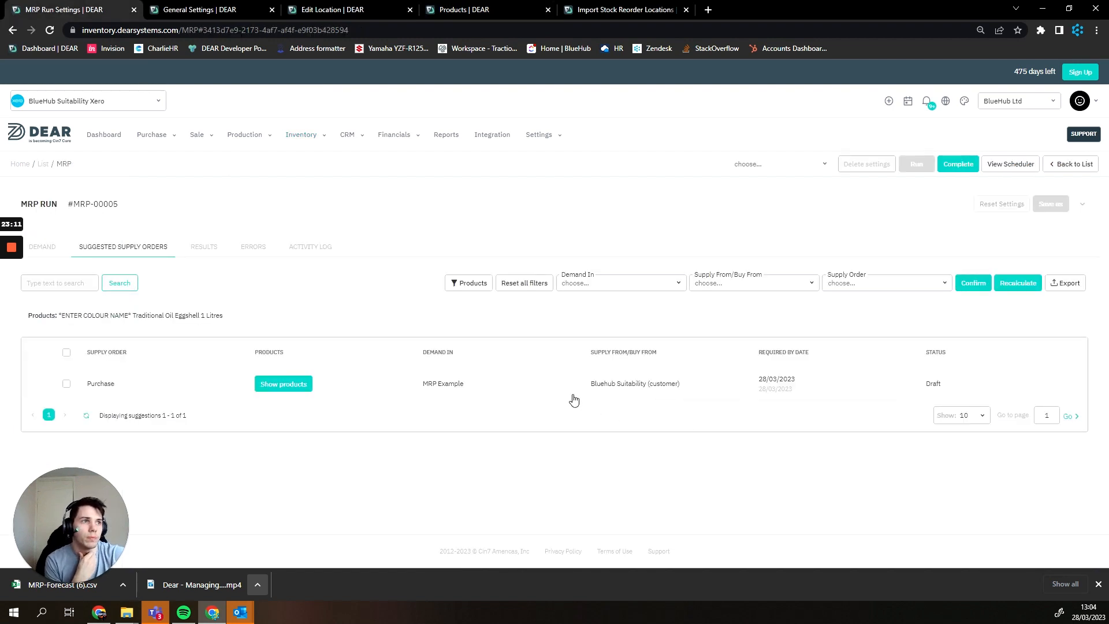
pyautogui.click(649, 386)
pyautogui.click(748, 390)
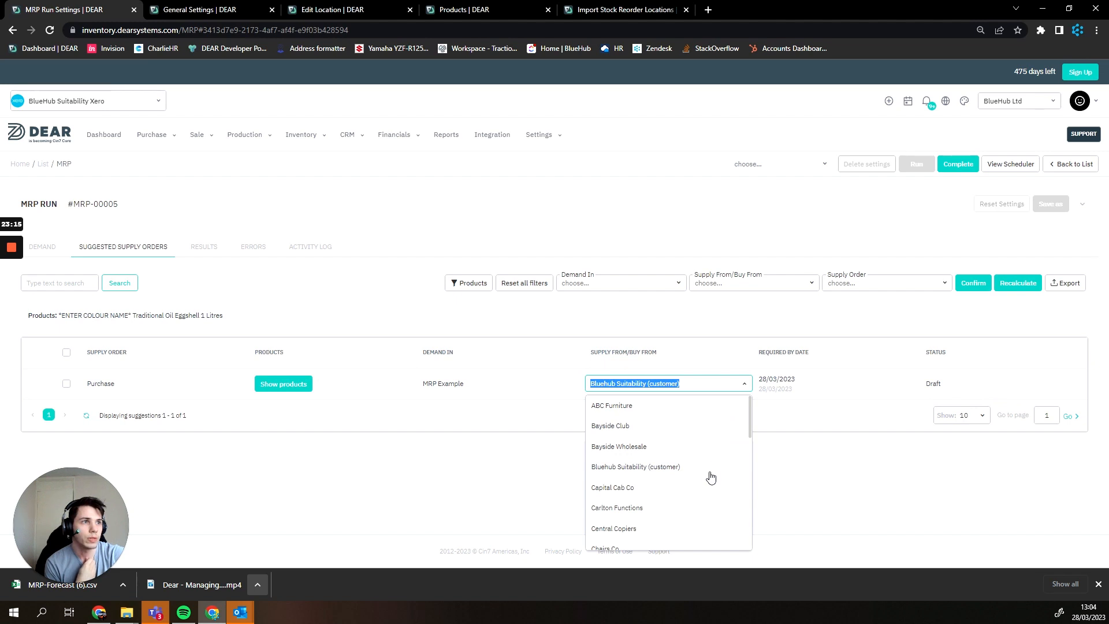
pyautogui.scroll(-5, 712, 473)
pyautogui.scroll(-2, 710, 472)
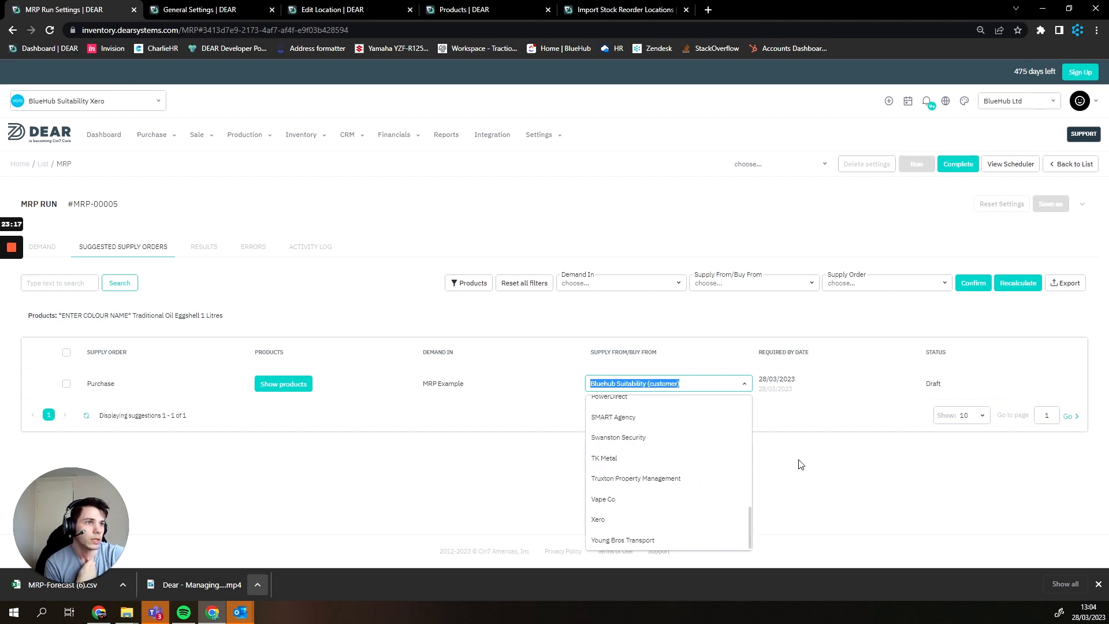
pyautogui.click(840, 450)
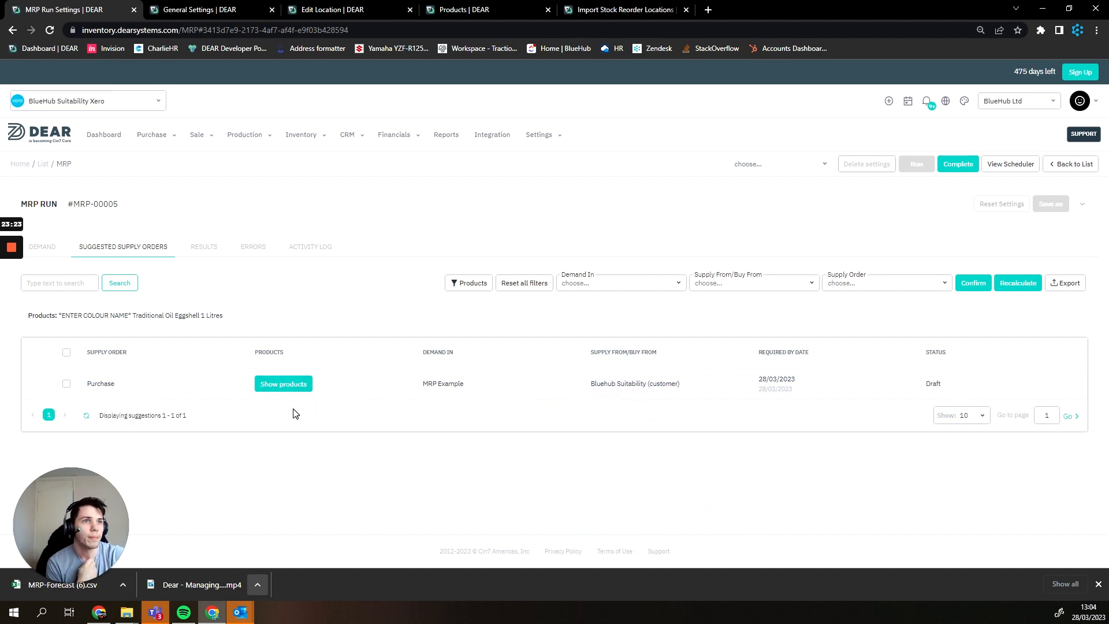
# Split the suggested purchase, allocating a quantity of 6 of Paint:Eg.Misc.1 to Purchase #1 as its only line.
pyautogui.click(282, 388)
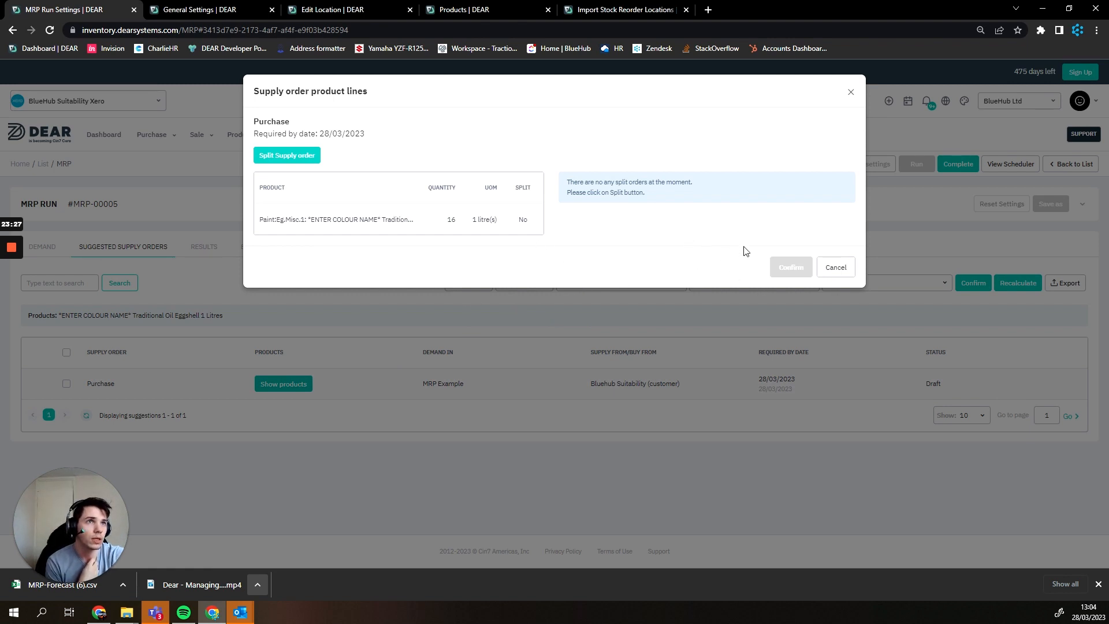
pyautogui.click(309, 157)
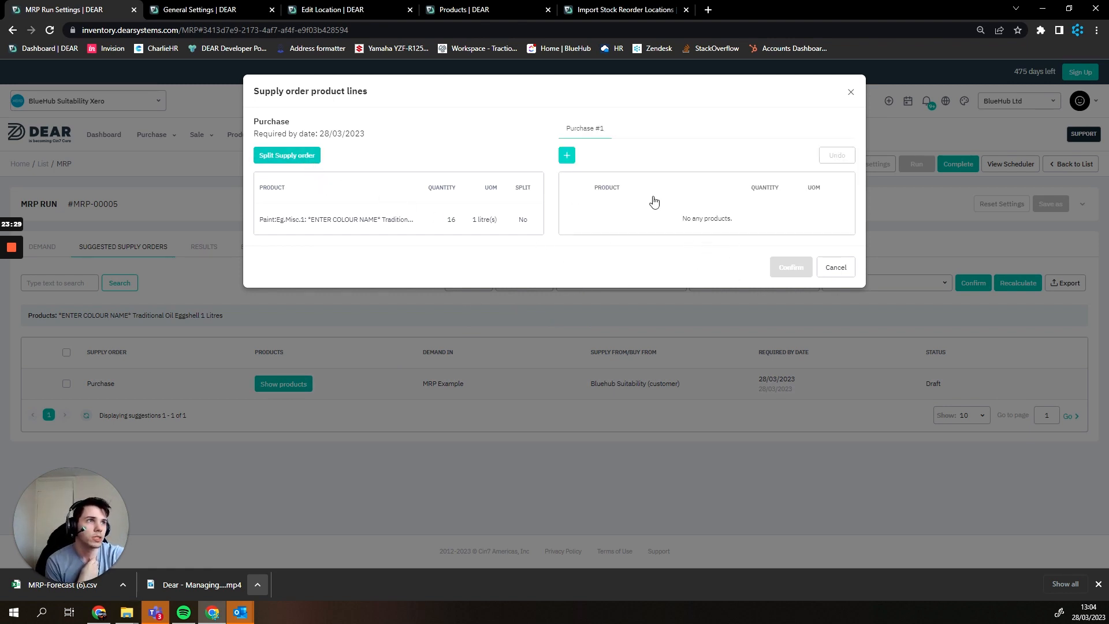
pyautogui.click(567, 155)
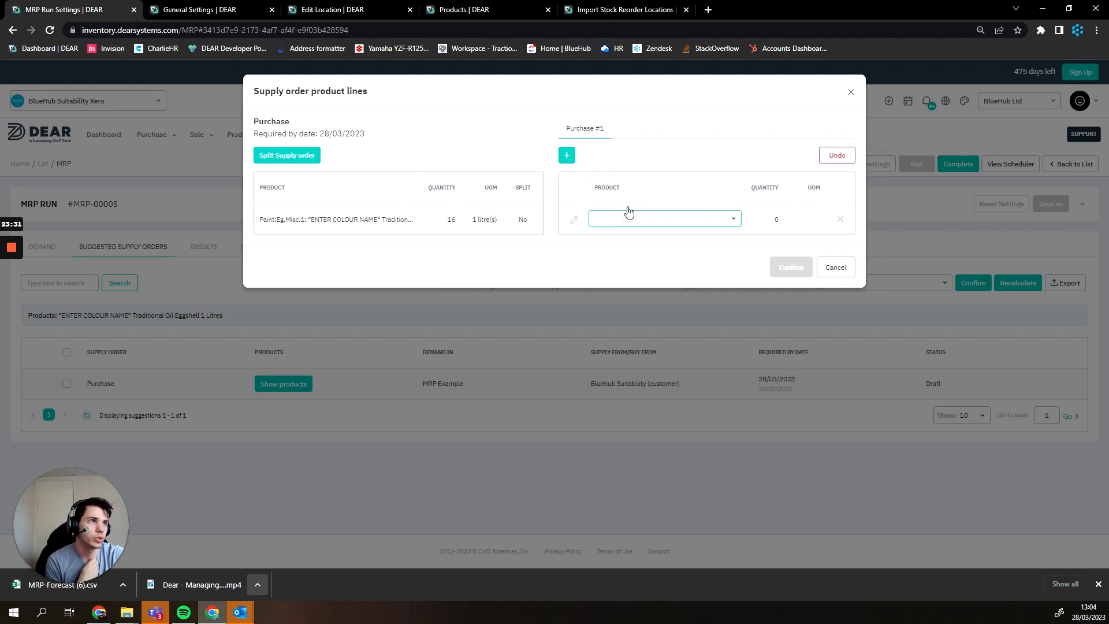
pyautogui.click(734, 219)
pyautogui.click(701, 247)
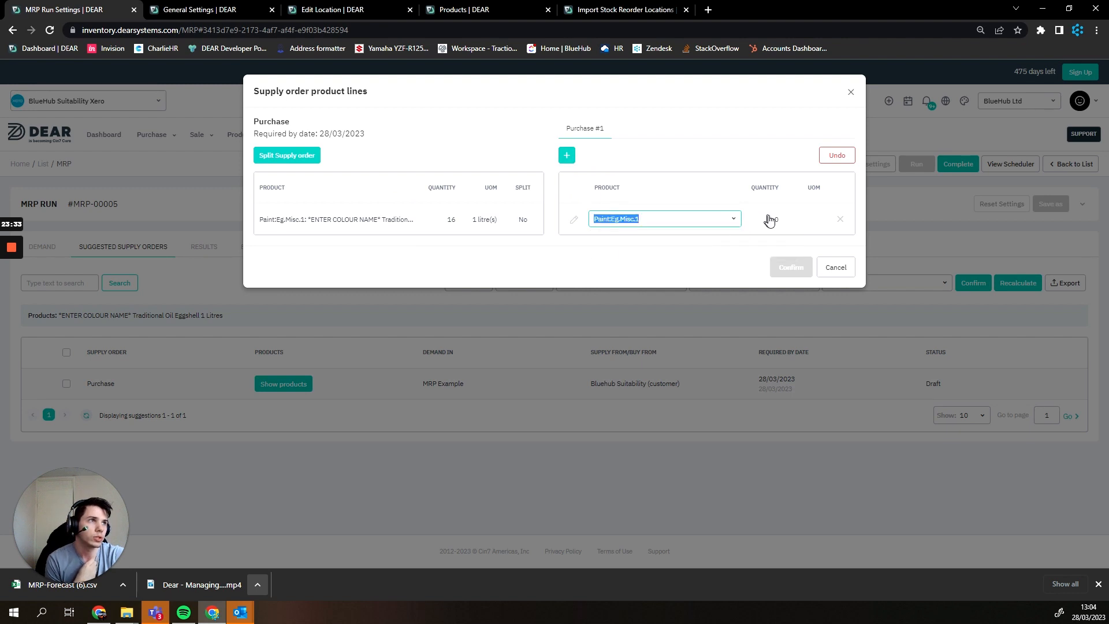
pyautogui.click(769, 220)
pyautogui.write('6')
pyautogui.click(675, 253)
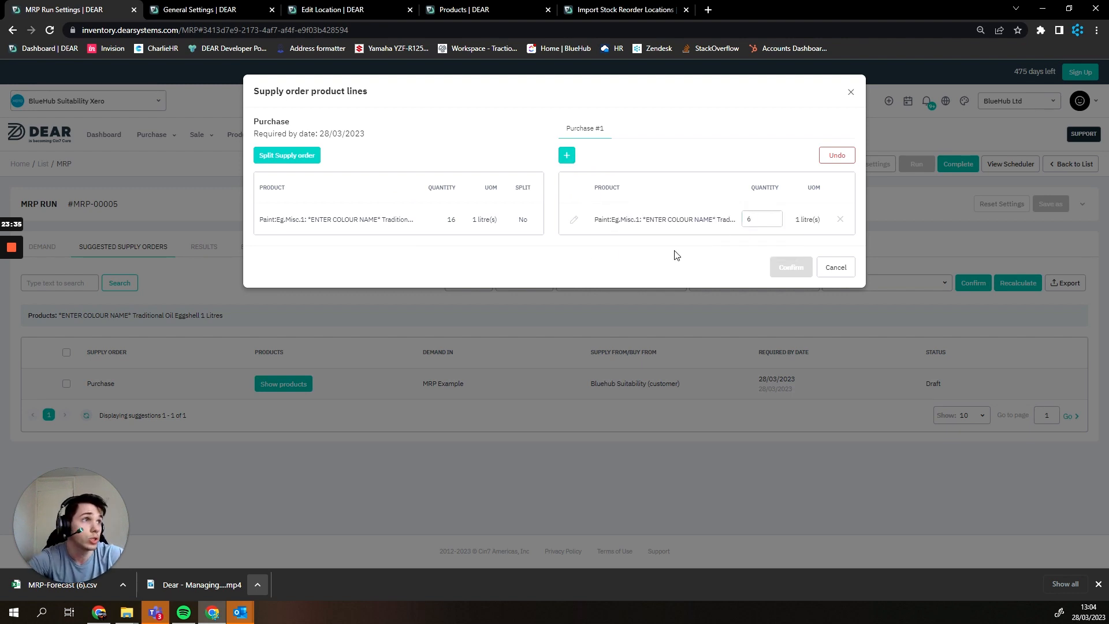
pyautogui.click(566, 154)
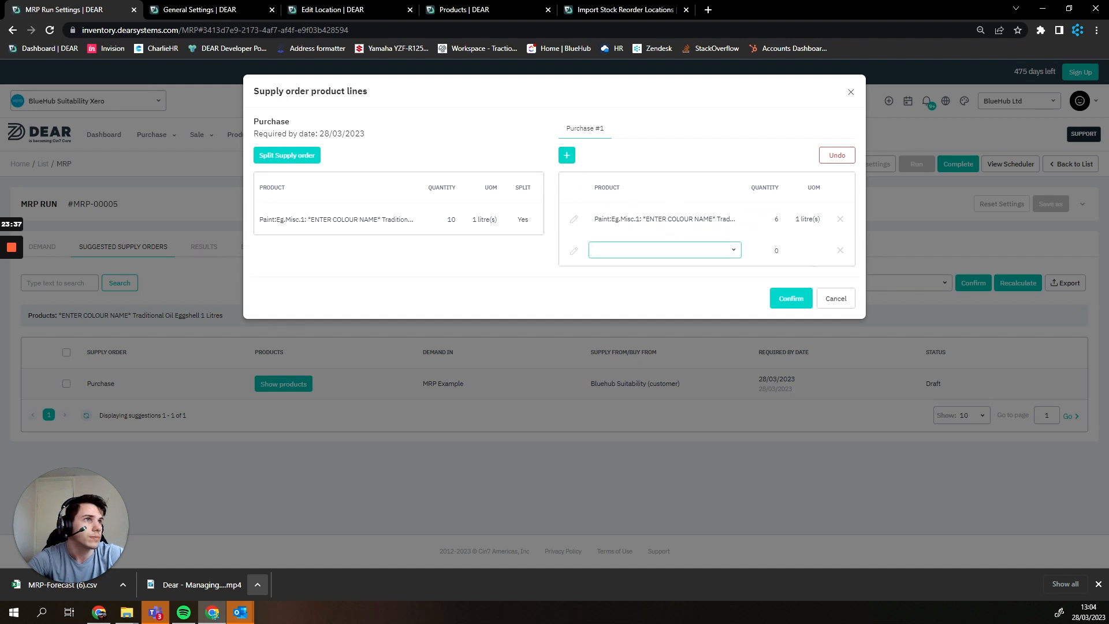
pyautogui.click(840, 250)
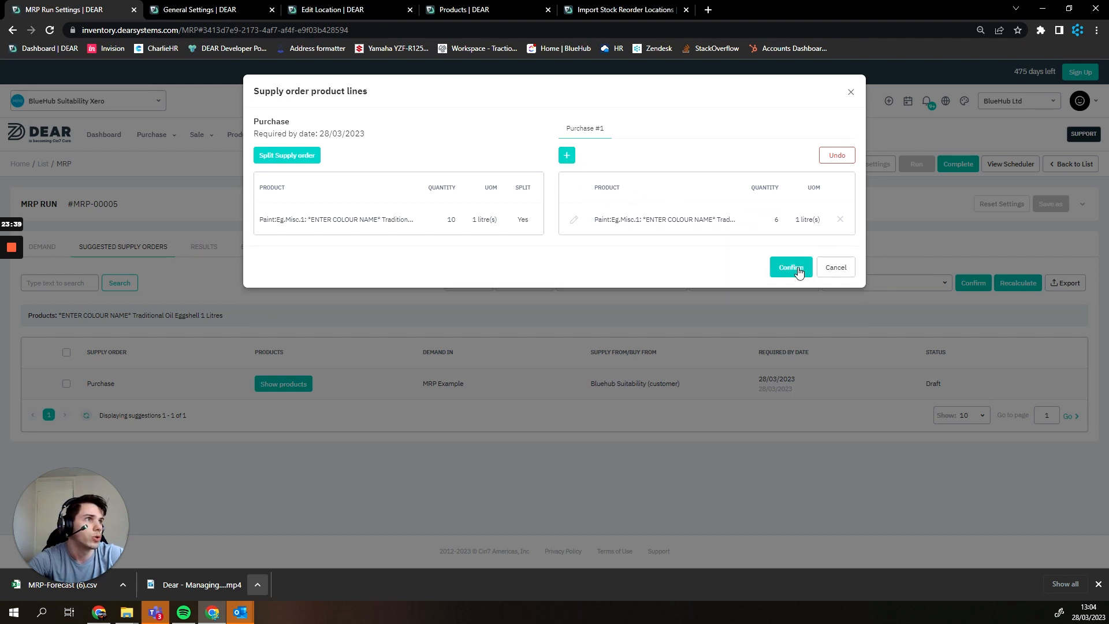
# Add a second split, Purchase #2, with a quantity of 6 of Paint:Eg.Misc.1, and confirm the split.
pyautogui.click(297, 155)
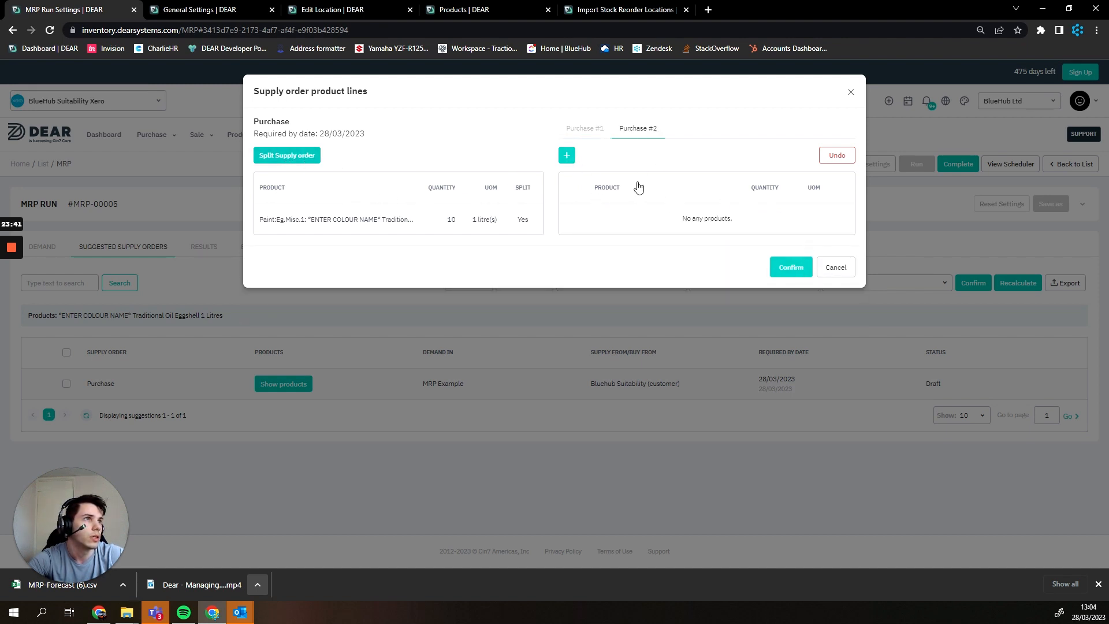
pyautogui.click(567, 155)
pyautogui.click(731, 222)
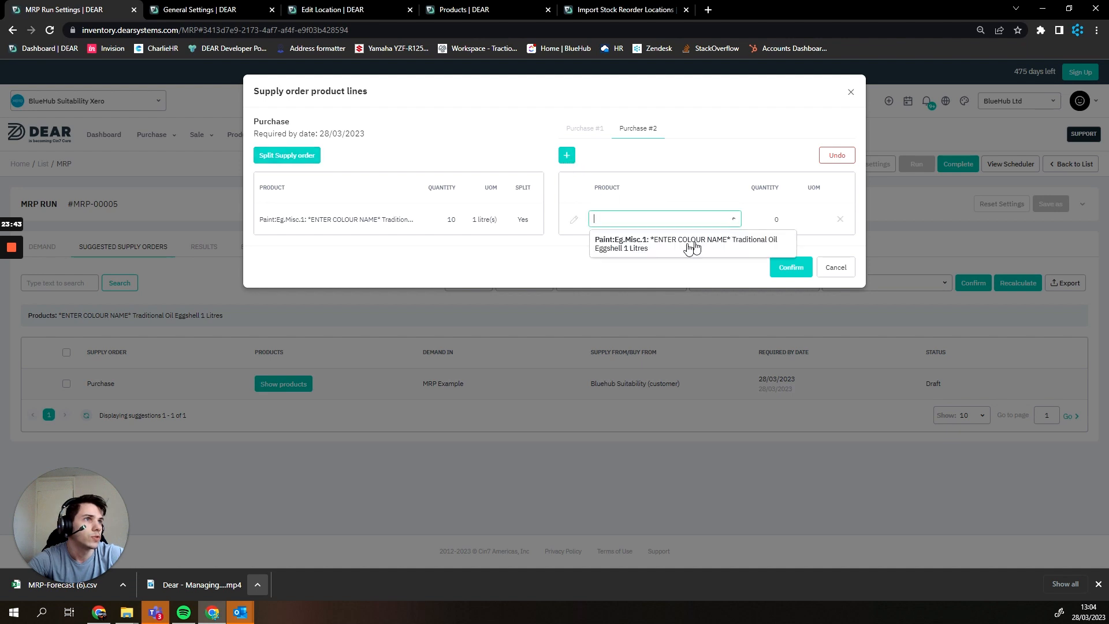
pyautogui.click(673, 238)
pyautogui.click(775, 219)
pyautogui.write('6')
pyautogui.click(750, 259)
pyautogui.click(787, 271)
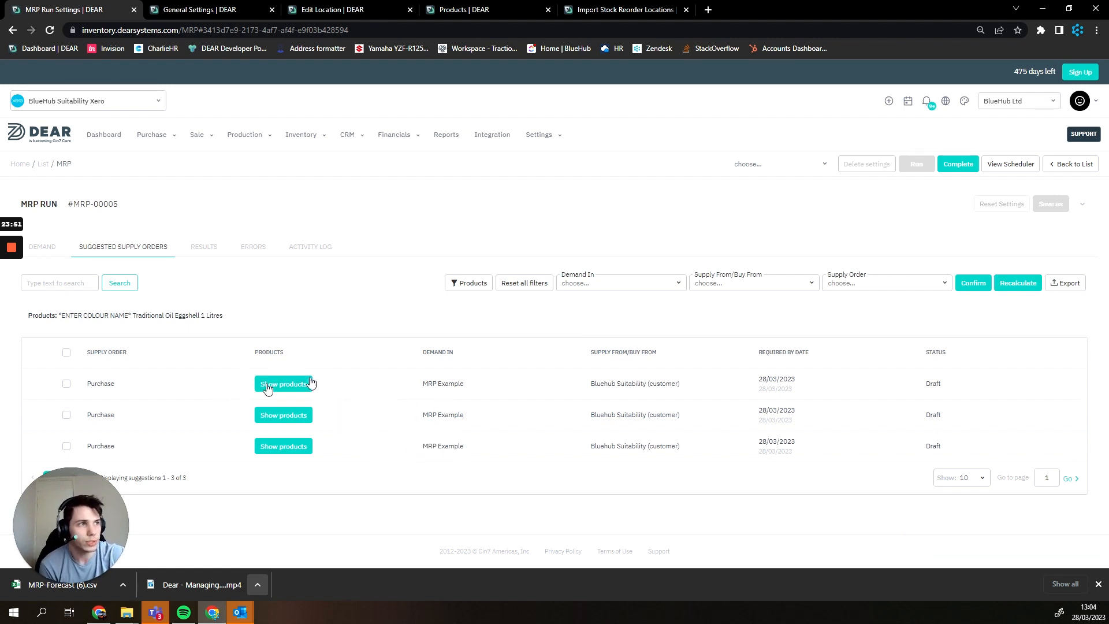
# Check the product lines and quantities of each of the split purchase orders.
pyautogui.click(288, 417)
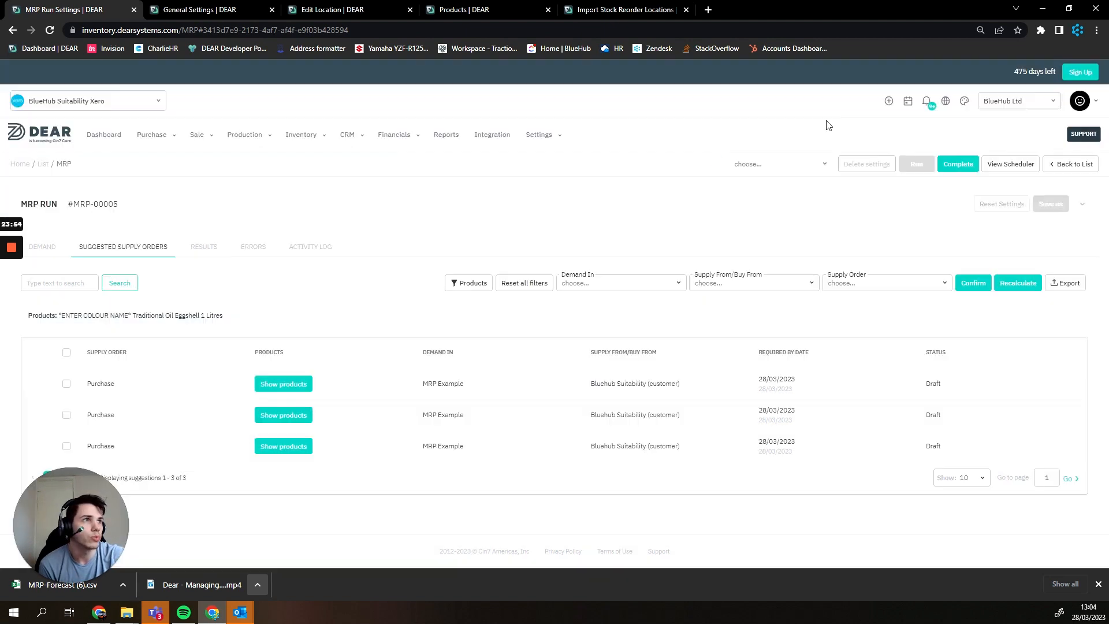
pyautogui.click(849, 93)
pyautogui.click(283, 385)
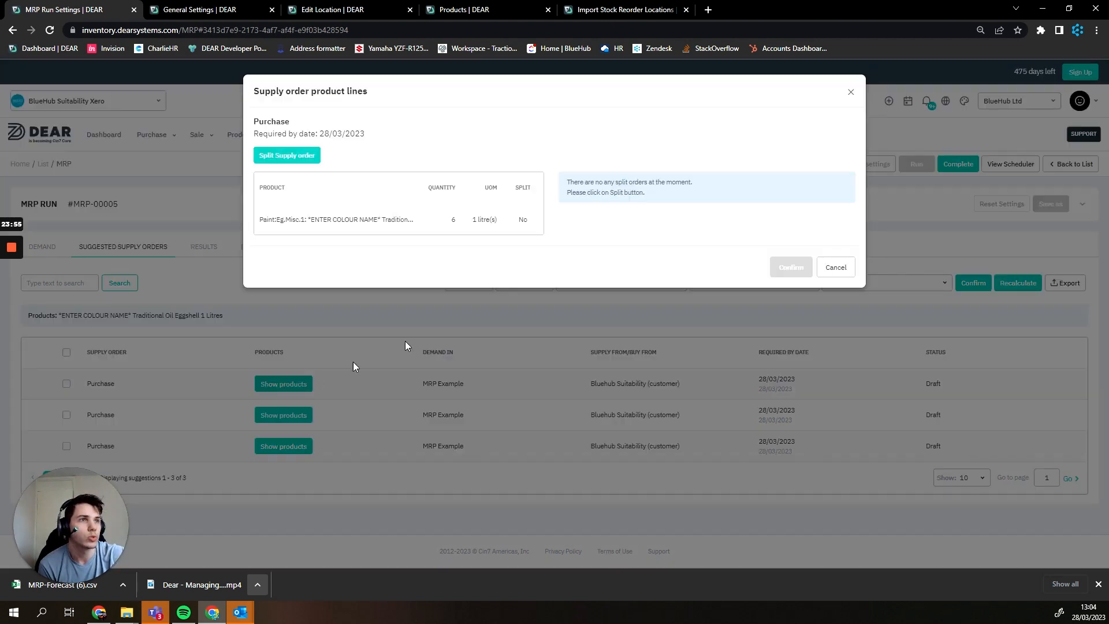
pyautogui.click(849, 93)
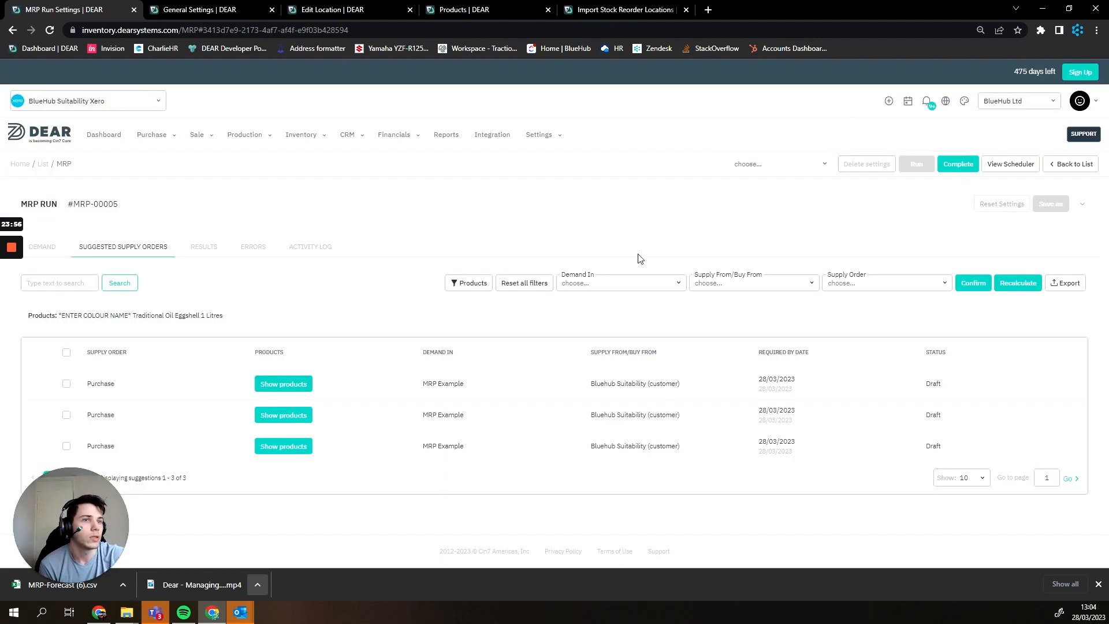
pyautogui.click(284, 446)
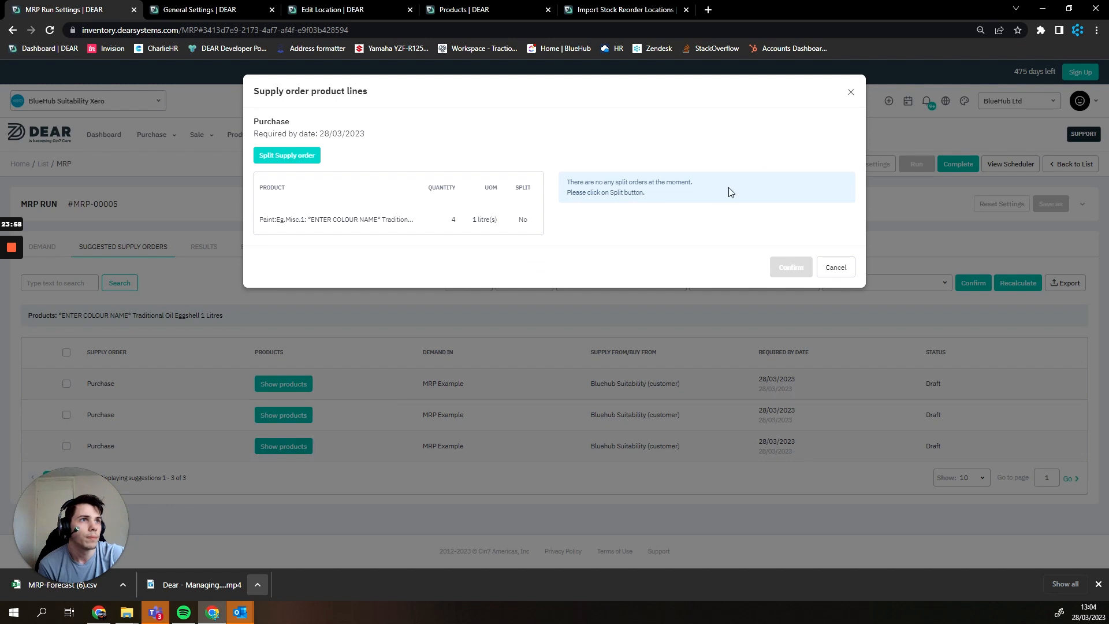
# Close the supply order's product lines and confirm only the first suggested purchase as a purchase order.
pyautogui.click(838, 267)
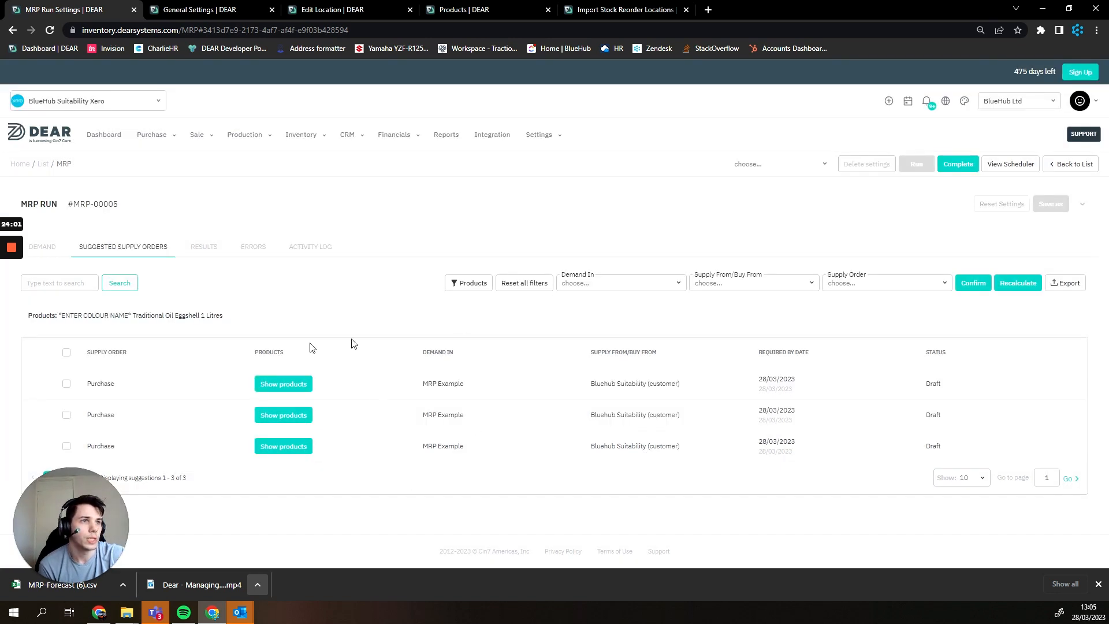
pyautogui.click(67, 383)
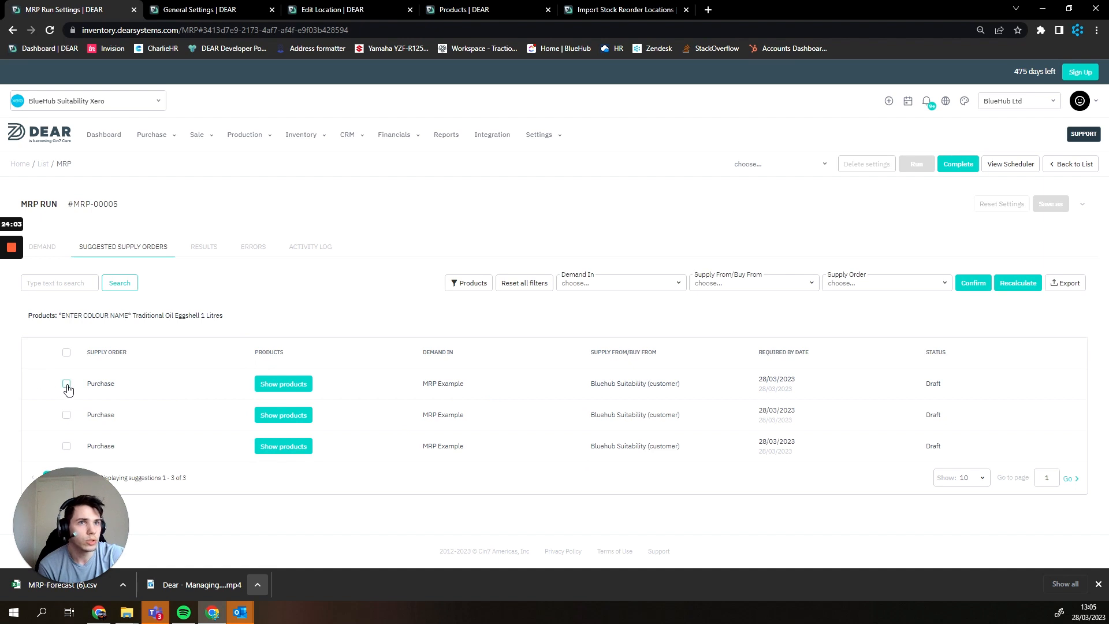
pyautogui.click(970, 283)
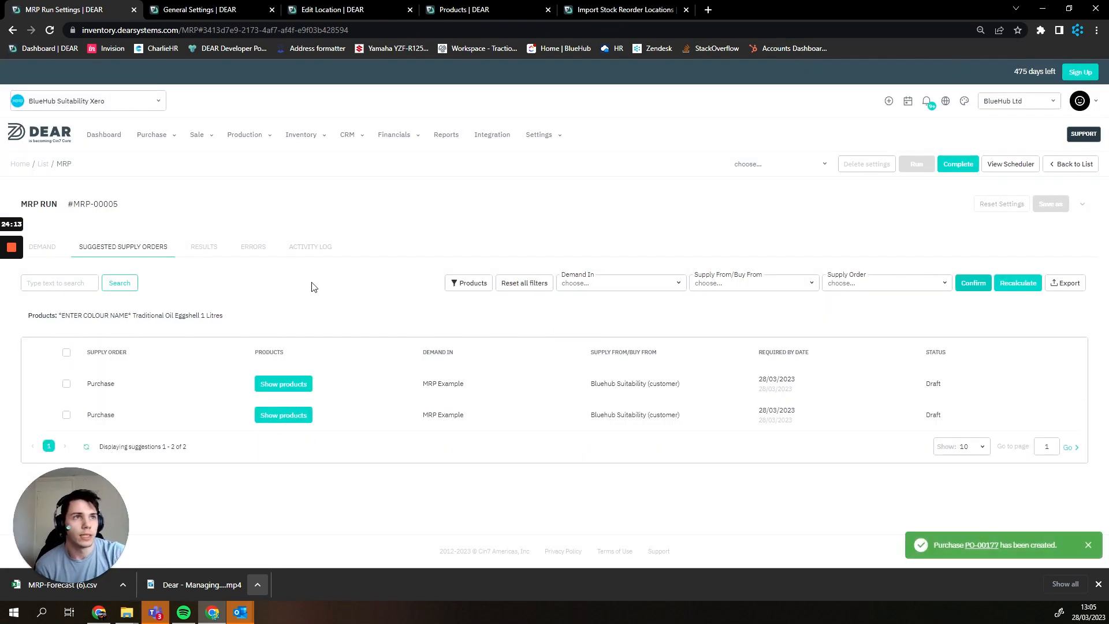
# Open the newly created purchase order from the MRP run results in a separate browser tab.
pyautogui.click(207, 246)
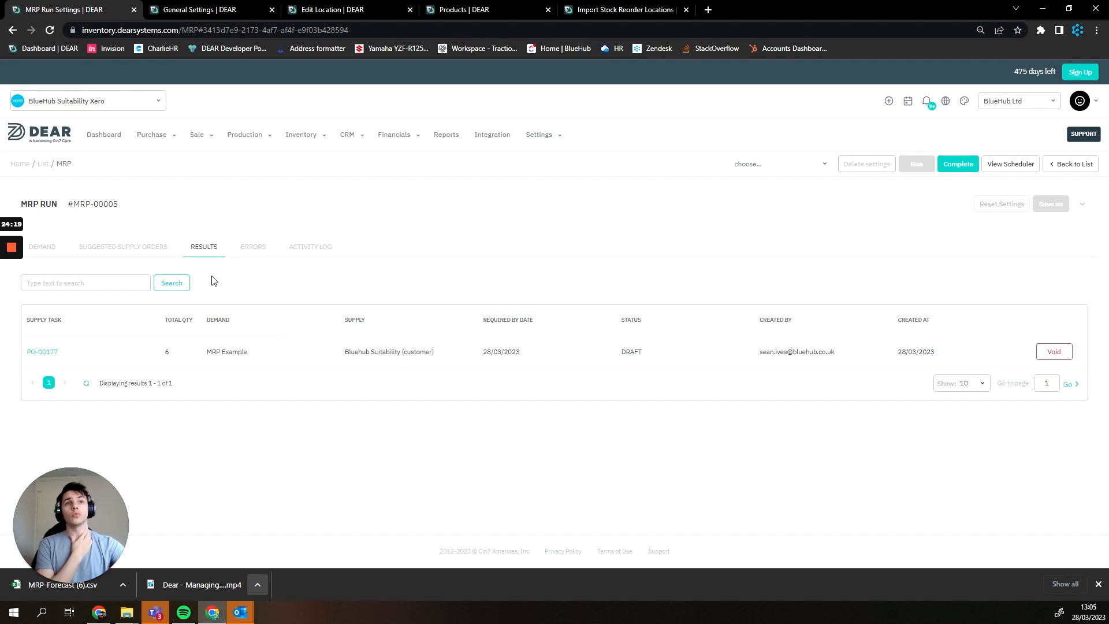
pyautogui.moveTo(7, 273)
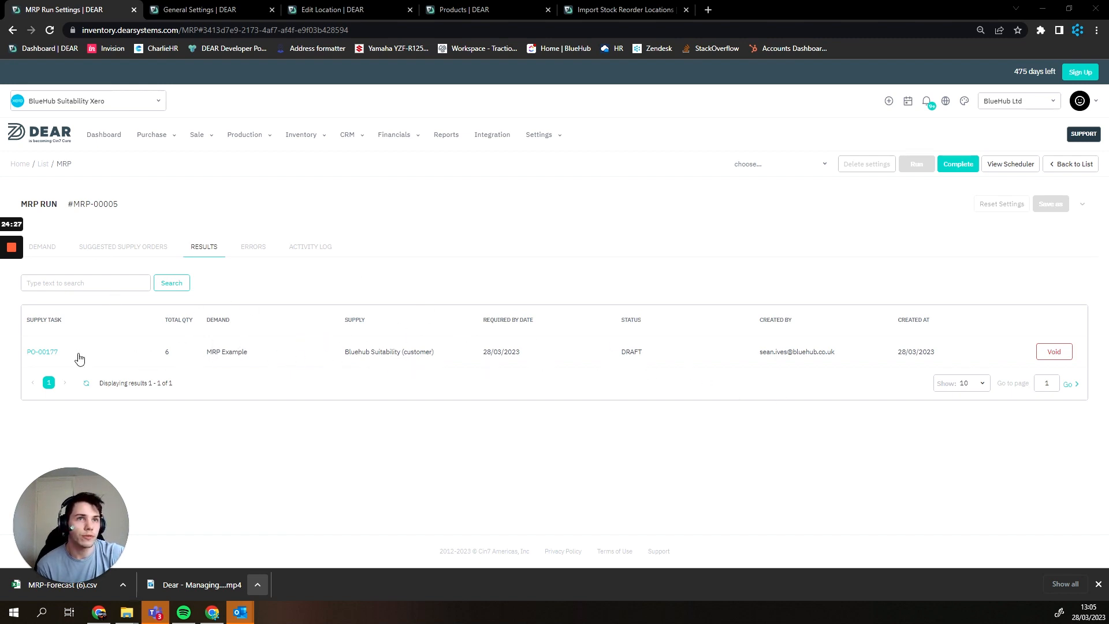
pyautogui.rightClick(46, 355)
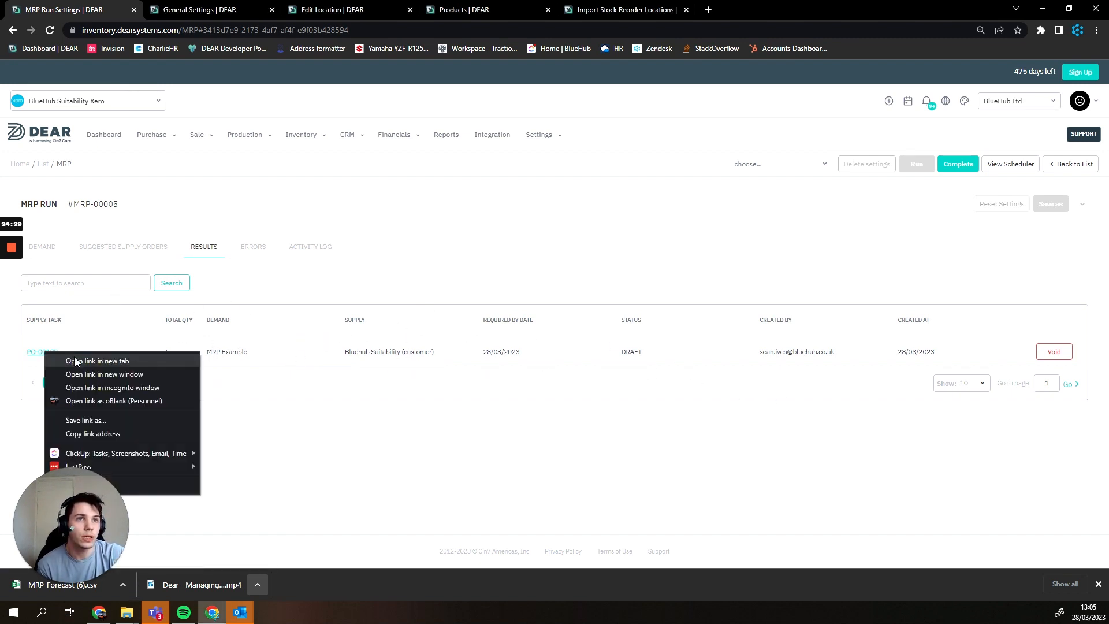
pyautogui.click(63, 359)
pyautogui.click(242, 17)
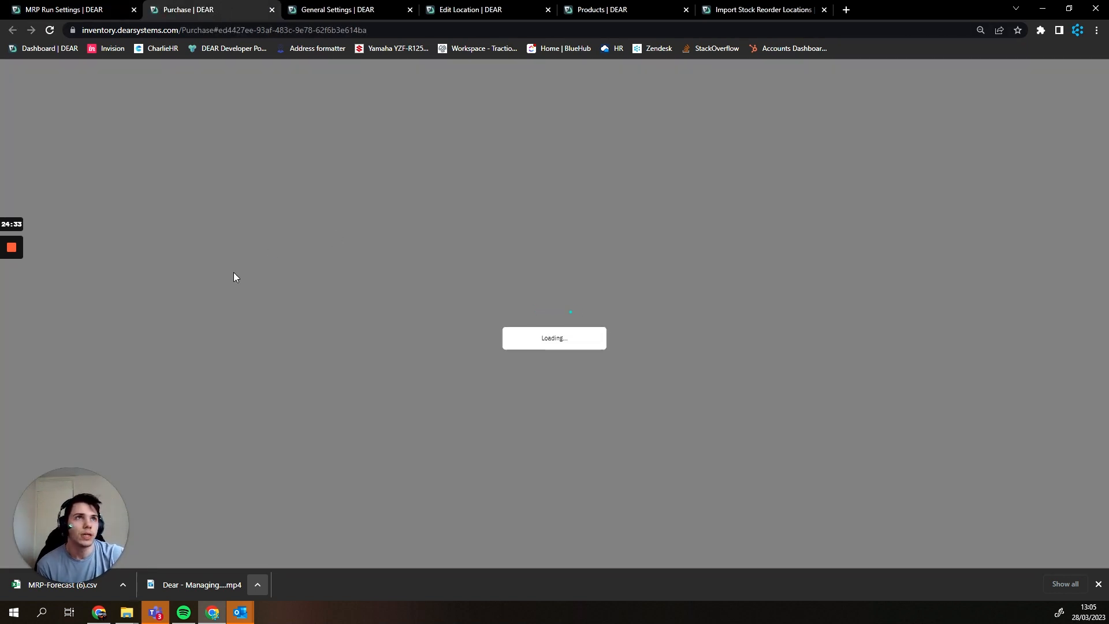
# Review the draft purchase order's product lines, supplier and accounting details, and shipping location.
pyautogui.scroll(-2, 317, 319)
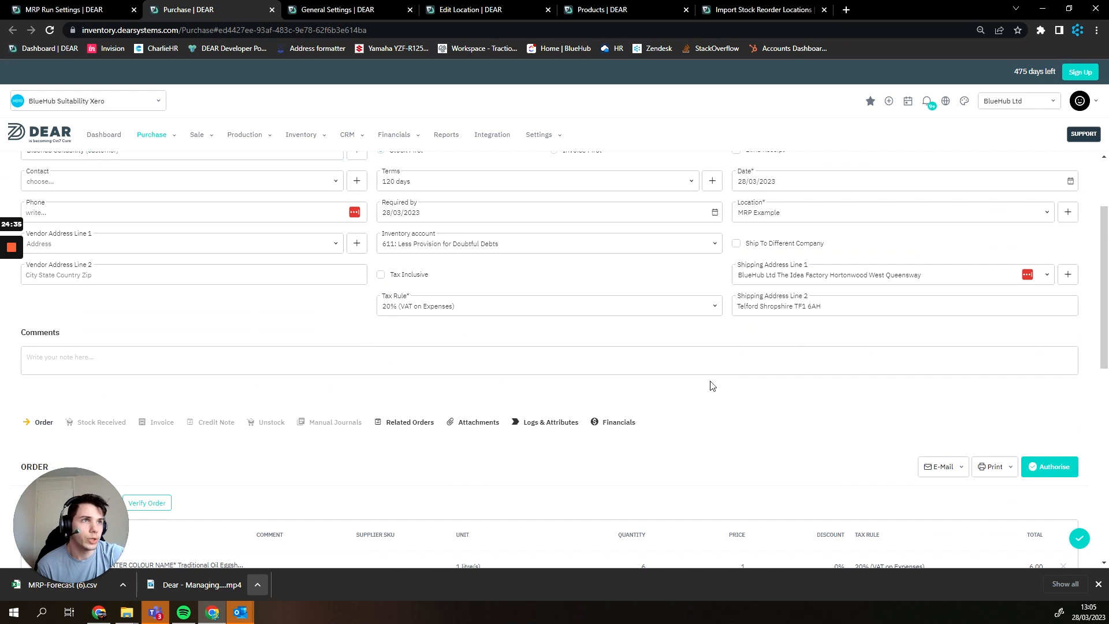
pyautogui.scroll(-4, 711, 384)
pyautogui.scroll(-1, 430, 361)
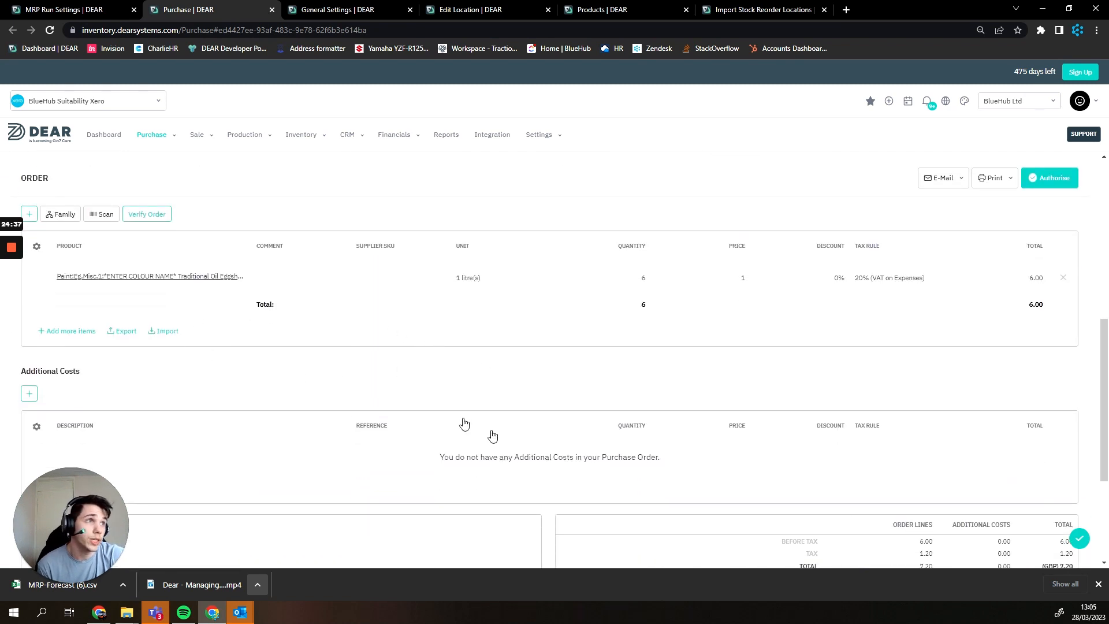
pyautogui.scroll(2, 538, 436)
pyautogui.scroll(5, 619, 431)
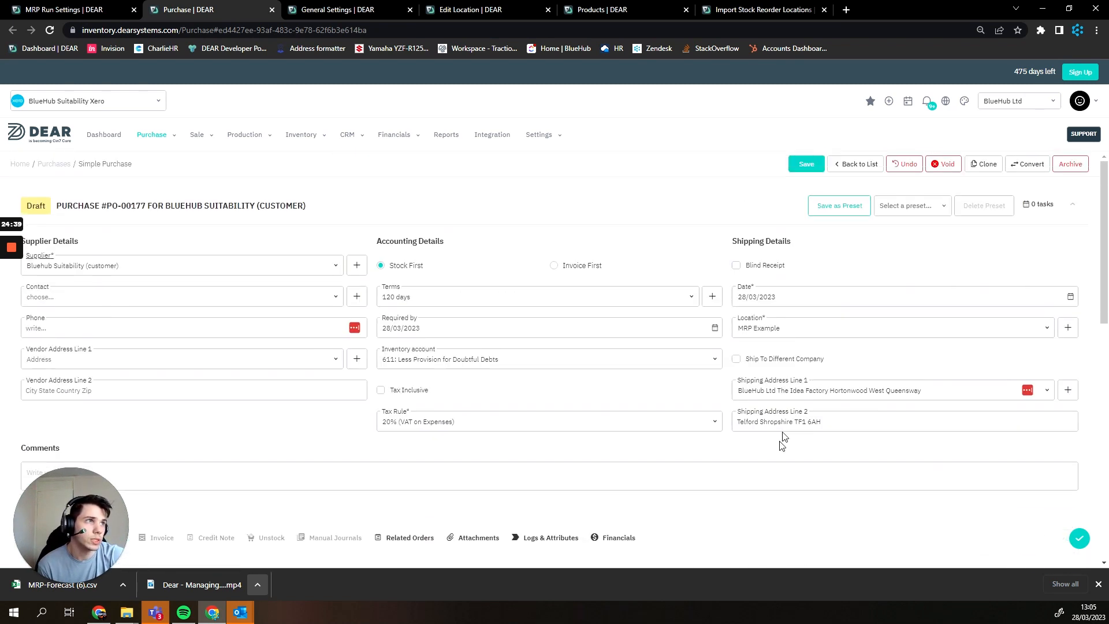
pyautogui.click(816, 334)
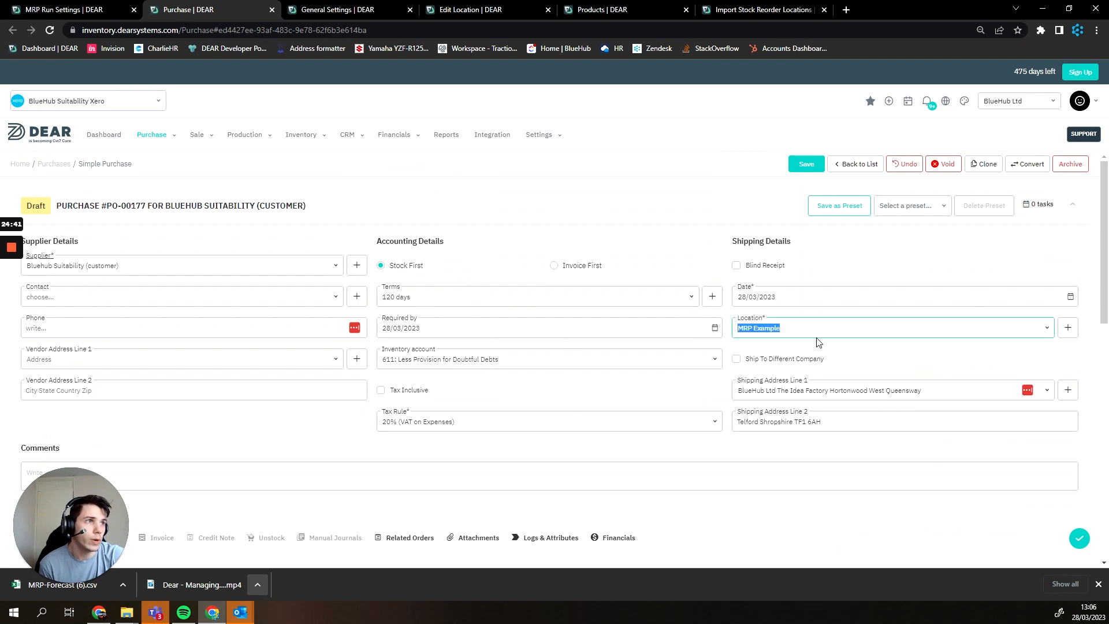
pyautogui.press('BackSpace')
# Check the MRP run's activity log and suggested supply orders, and complete the run with the other suggestions left unconfirmed.
pyautogui.click(125, 6)
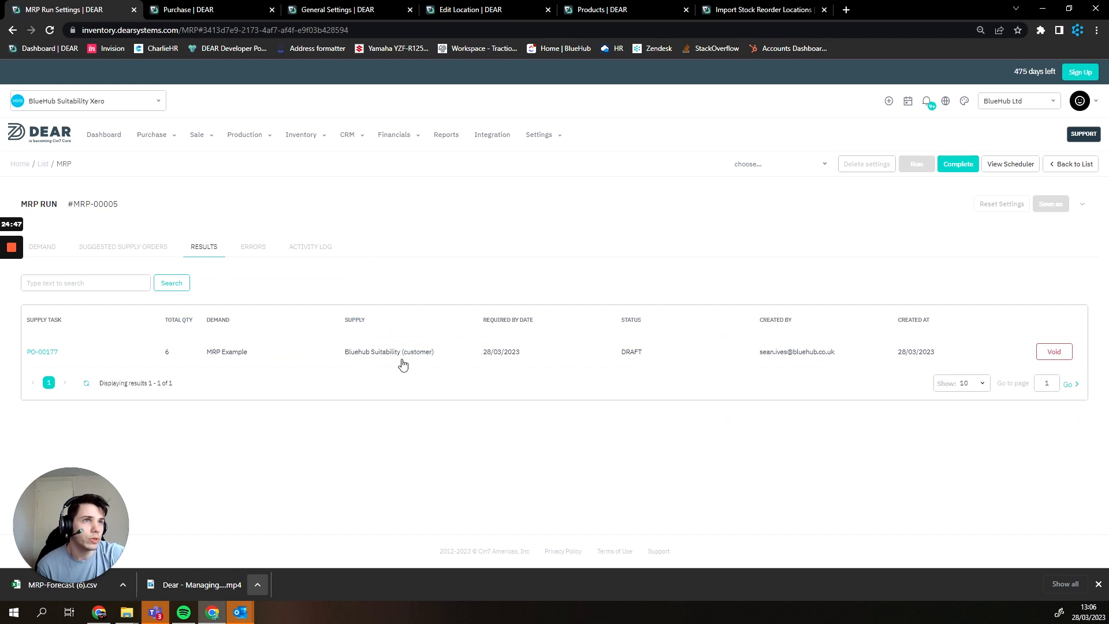
pyautogui.click(318, 248)
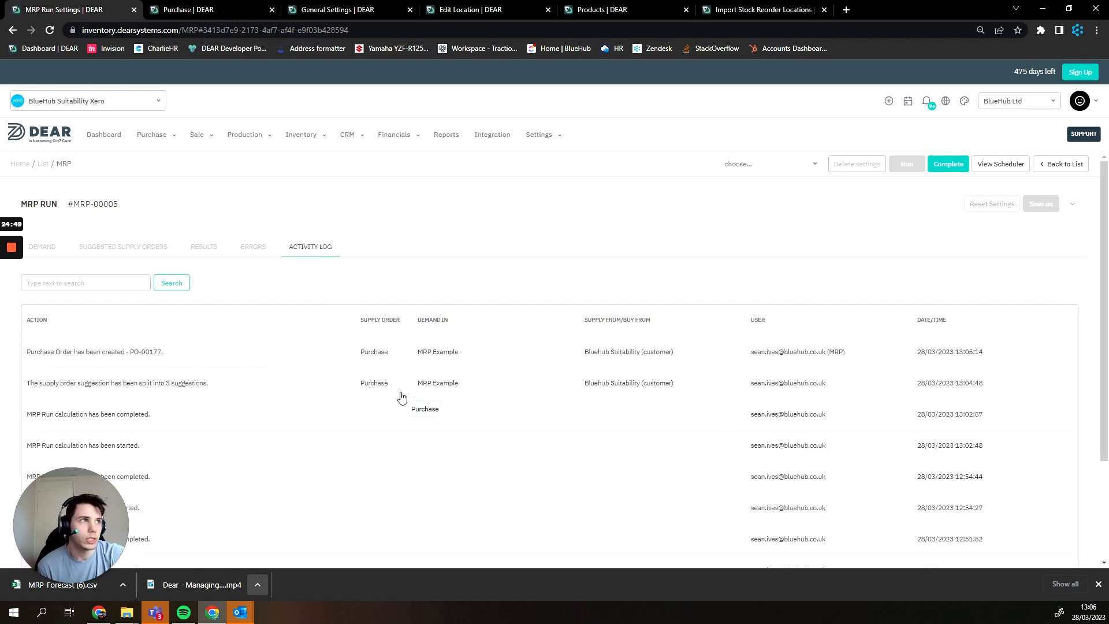
pyautogui.click(94, 250)
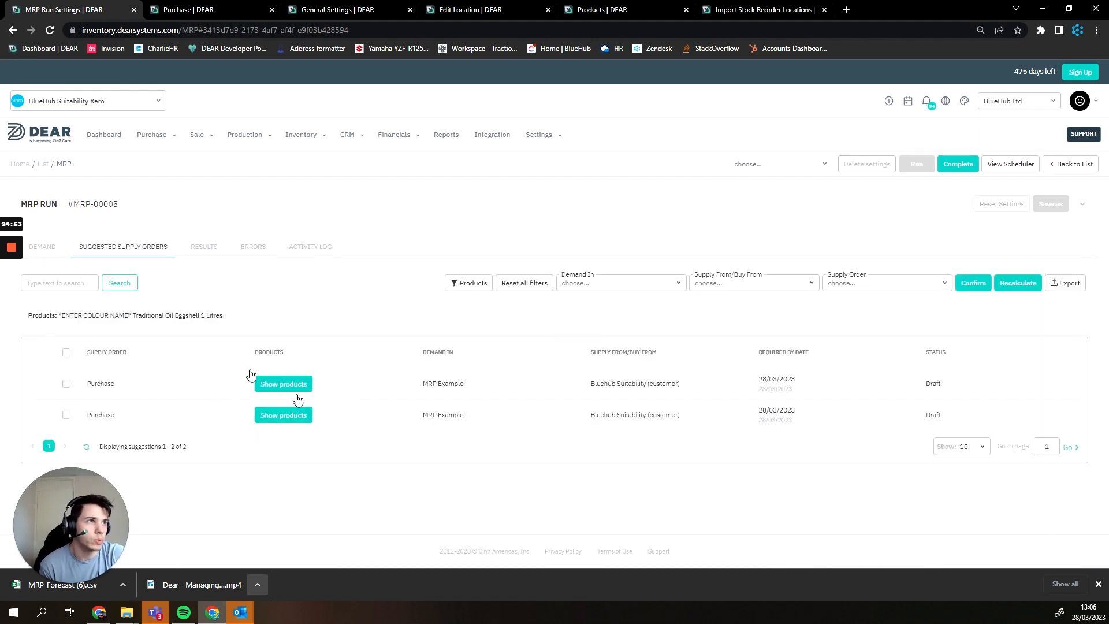
pyautogui.click(957, 165)
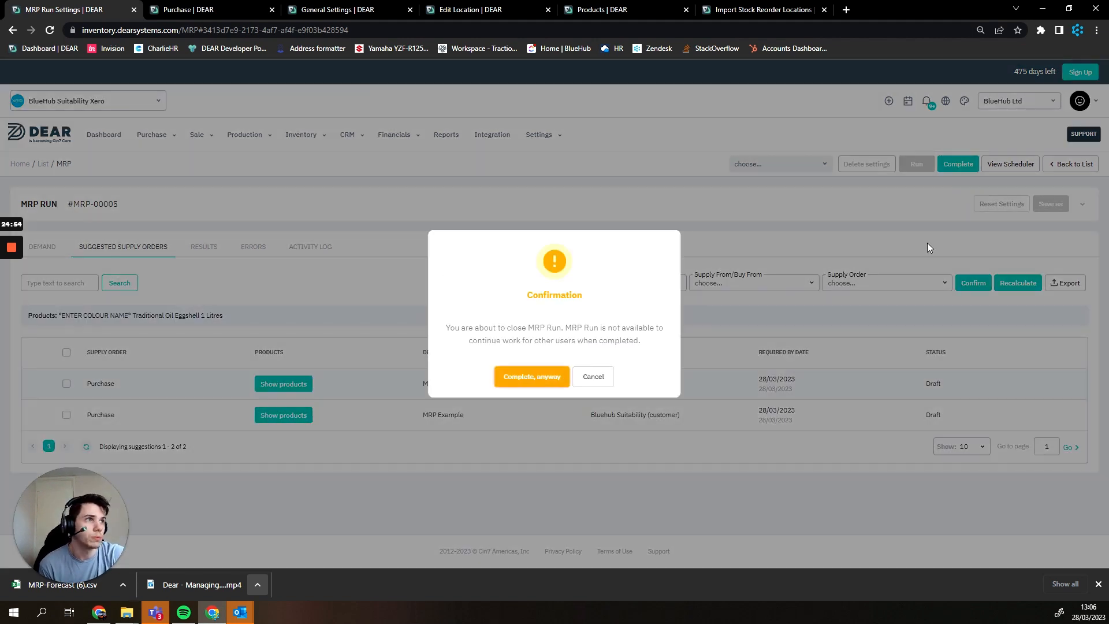
pyautogui.click(528, 377)
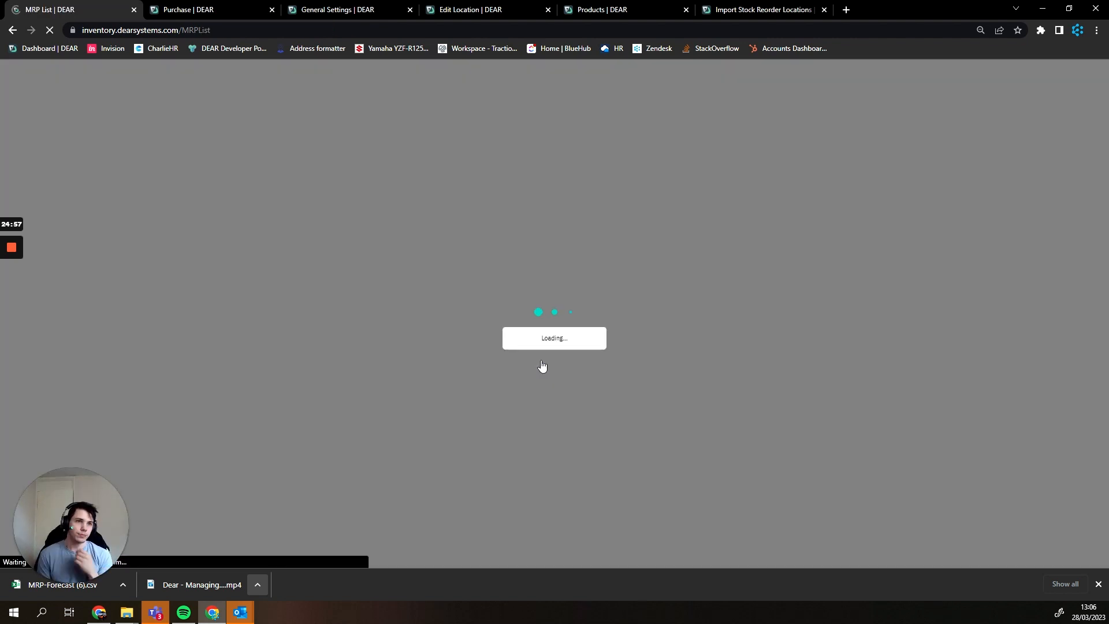